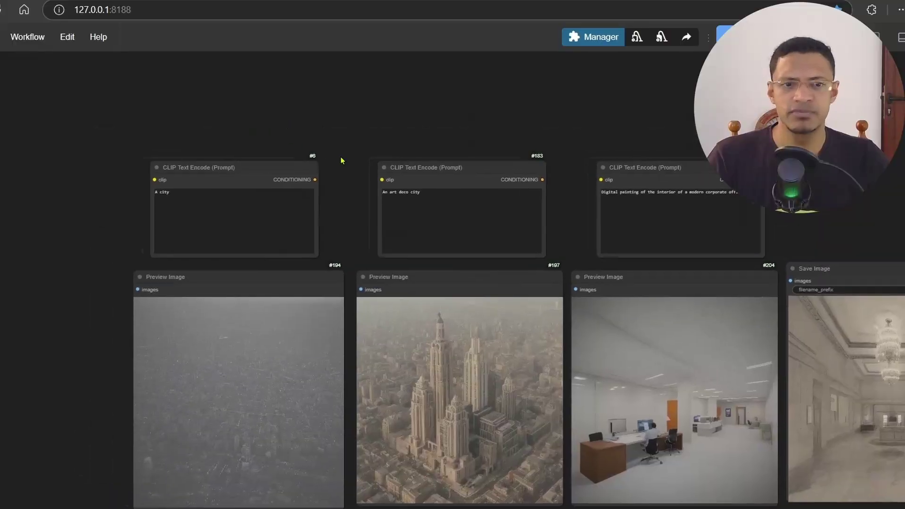
Step: Compare the preview image for the prompt "A city" with the one for "An art deco city"
scroll(346, 180, "up", 3)
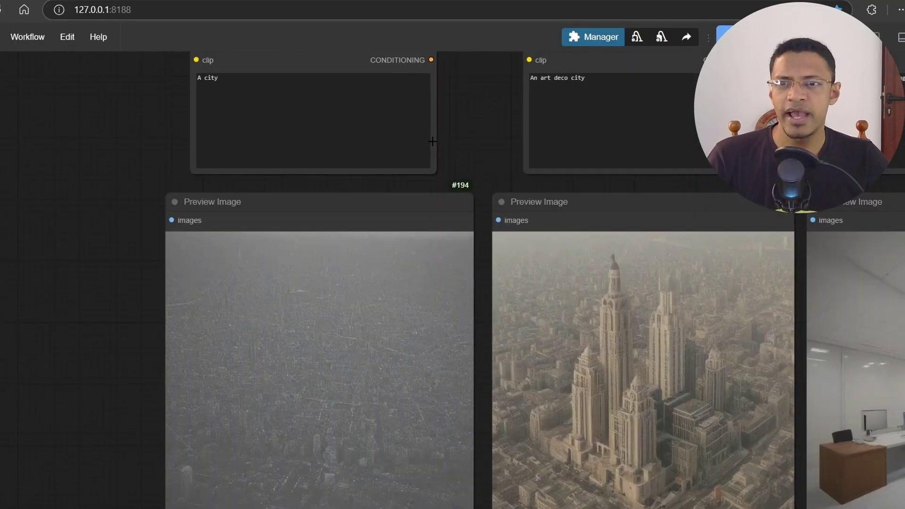
scroll(299, 283, "down", 1)
left_click(286, 347)
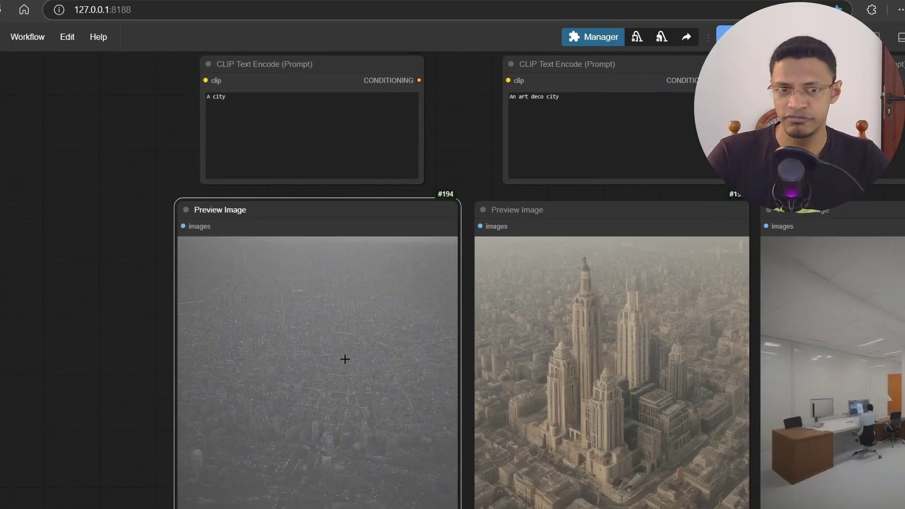
left_click_drag(435, 126, 337, 140)
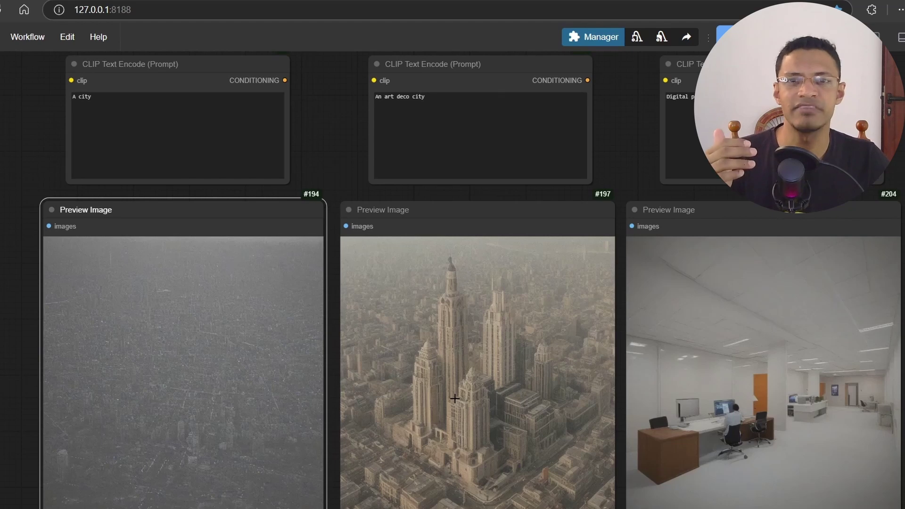
scroll(565, 262, "down", 2)
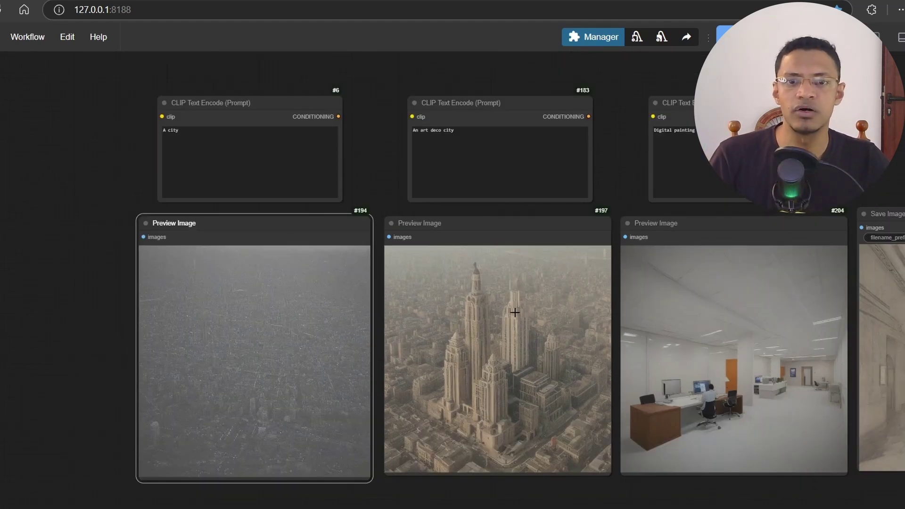
left_click(532, 366)
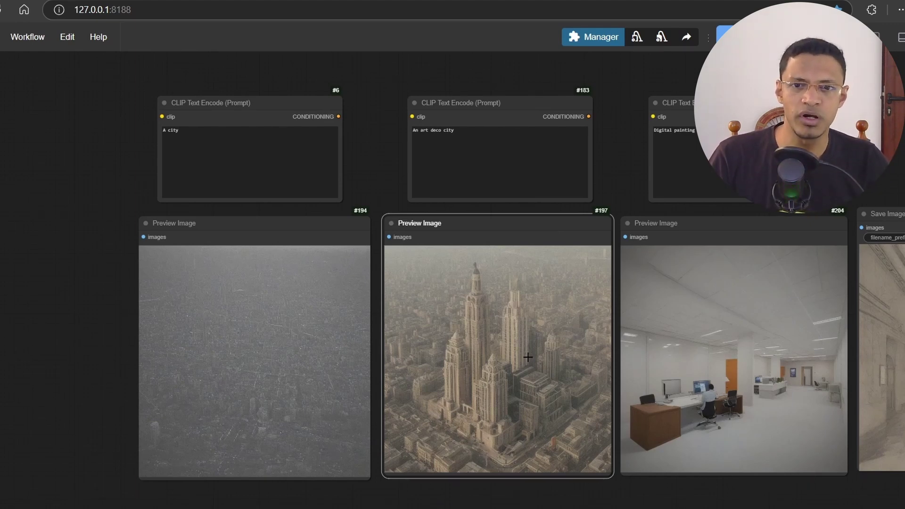
left_click(281, 348)
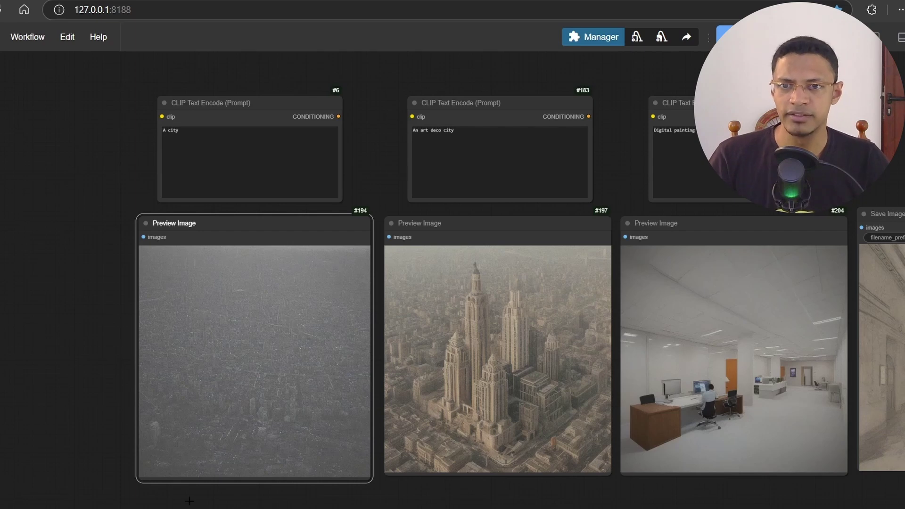
Step: Examine the corporate office preview and the SDFX saved image alongside the two city previews
scroll(560, 245, "right", 5)
scroll(560, 245, "down", 2)
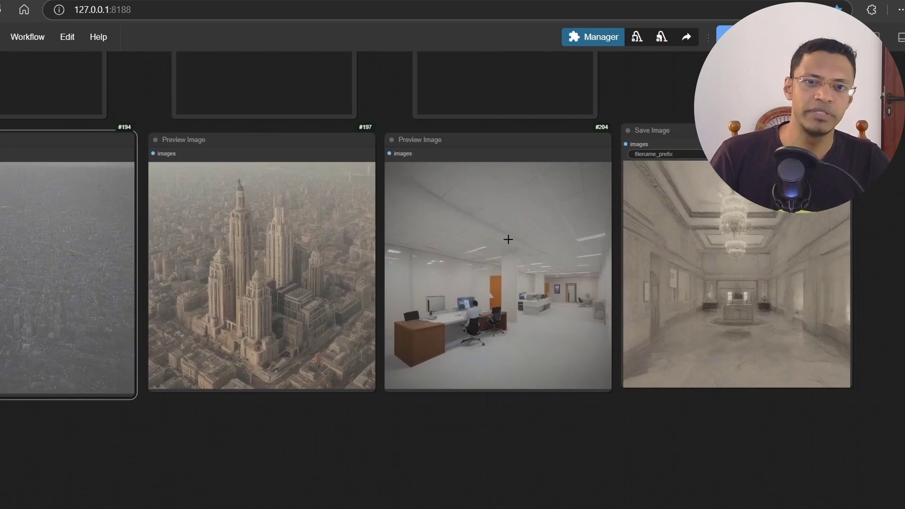
left_click(509, 239)
scroll(560, 279, "up", 2)
scroll(559, 280, "left", 2)
left_click(698, 384)
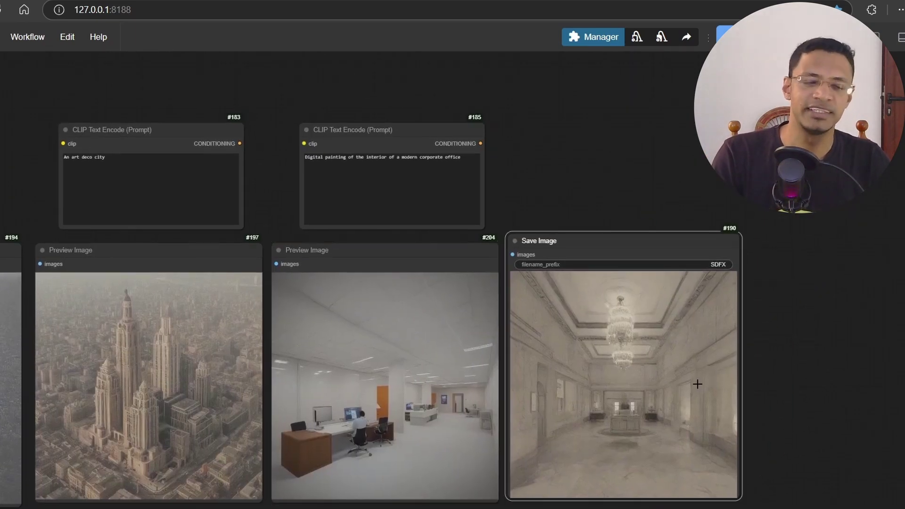
scroll(698, 384, "left", 5)
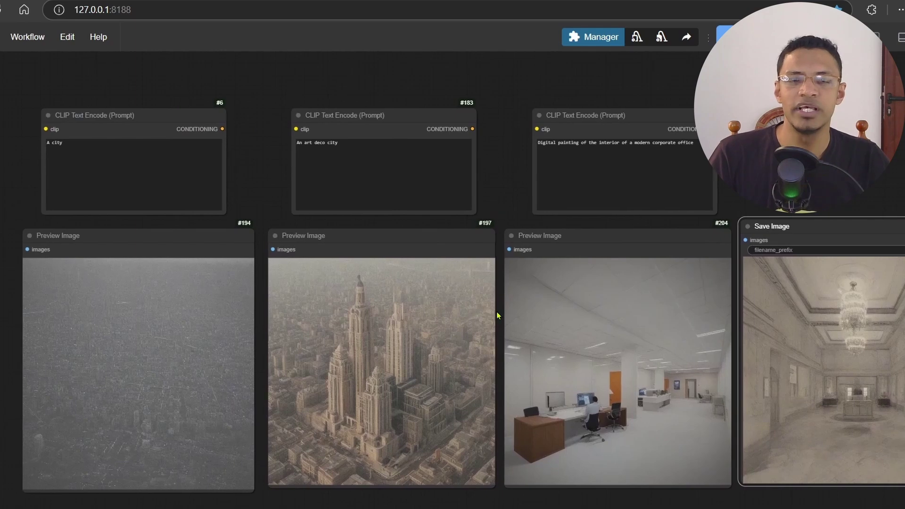
left_click(394, 317)
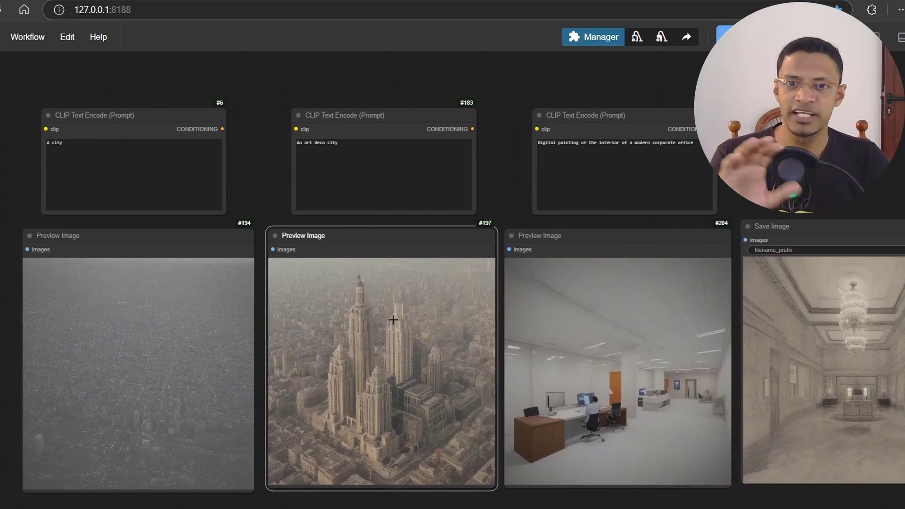
left_click(115, 365)
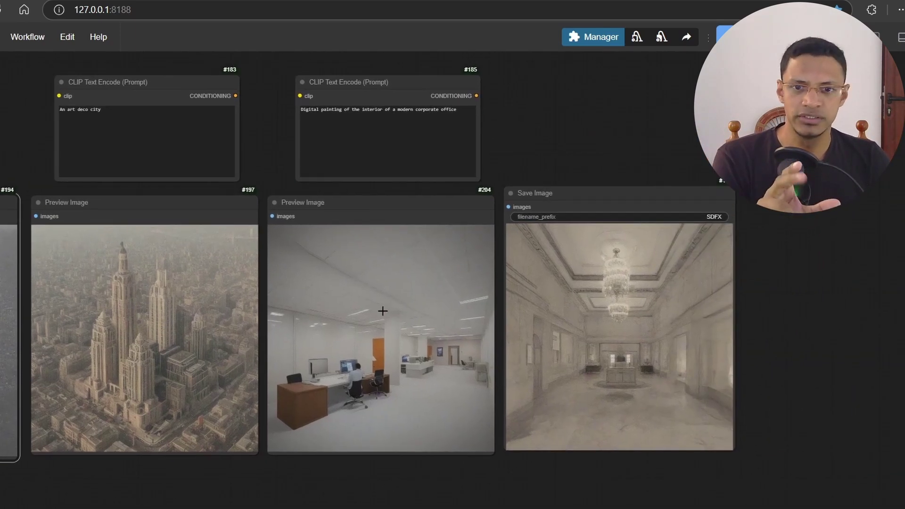
left_click(409, 343)
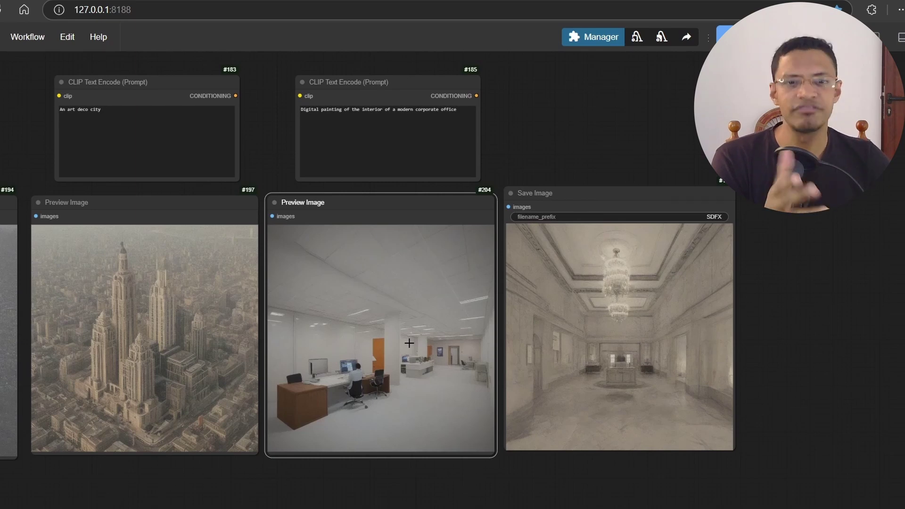
left_click(689, 329)
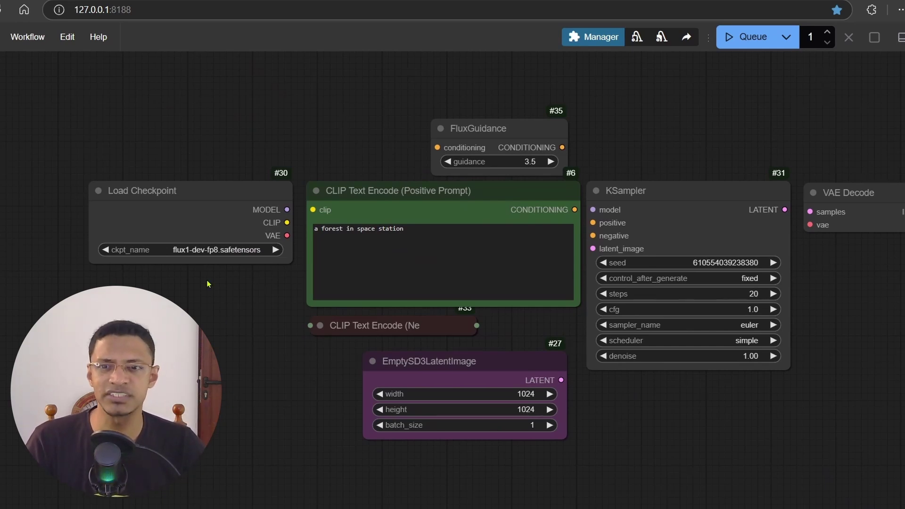
Step: Review the basic Flux workflow, from its checkpoint and positive prompt "a forest in space station" to the output
scroll(207, 284, "up", 5)
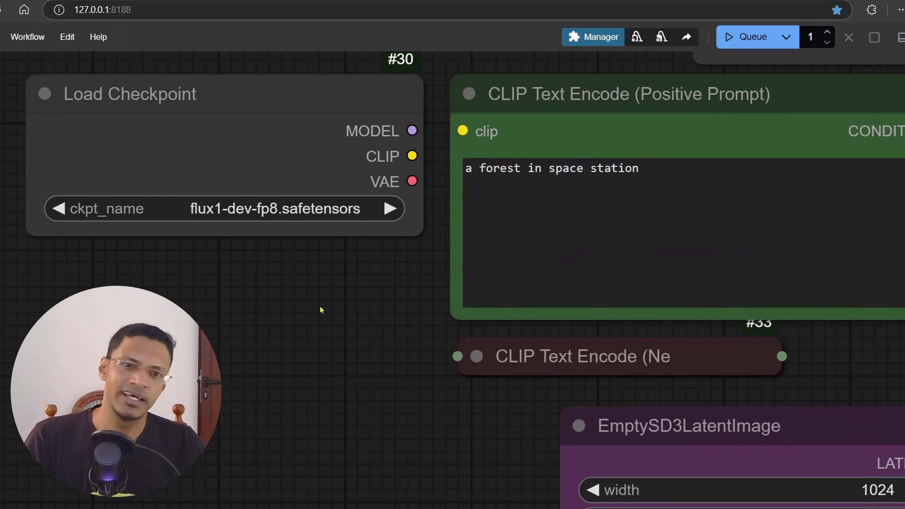
scroll(320, 310, "down", 5)
scroll(795, 370, "down", 2)
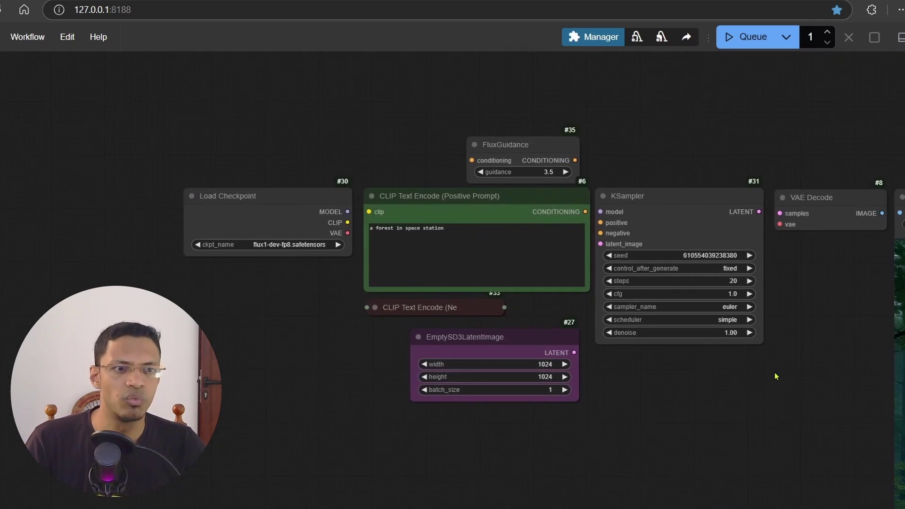
scroll(302, 168, "up", 3)
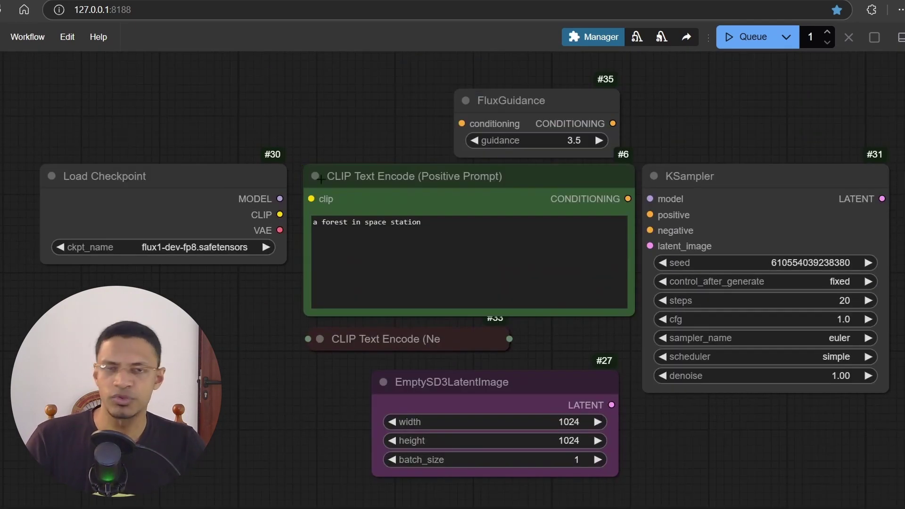
left_click(380, 228)
key("ctrl+a")
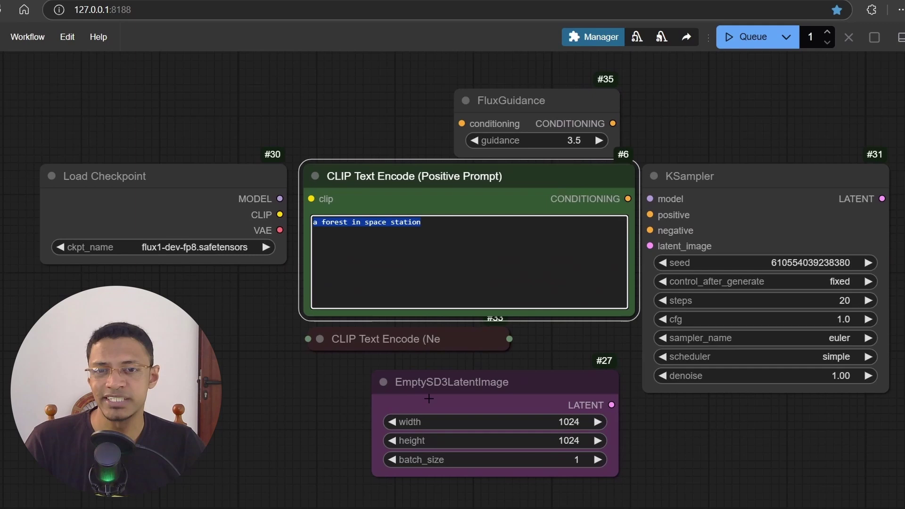
left_click(227, 411)
scroll(292, 451, "down", 3)
left_click_drag(792, 476, 434, 324)
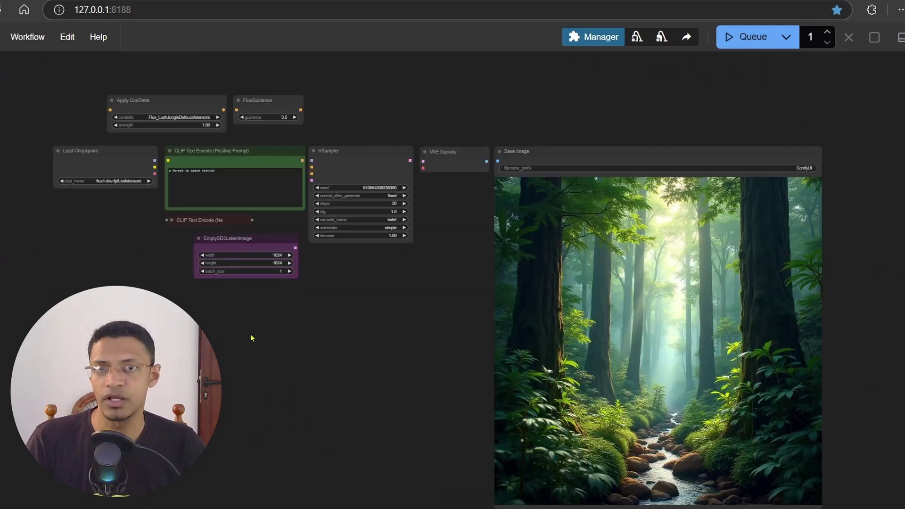
Step: Inspect the Apply ConDelta node with Flux_LushJungleDelta.safetensors, the neighbouring FluxGuidance and KSampler nodes, and the saved forest image
scroll(218, 257, "up", 15)
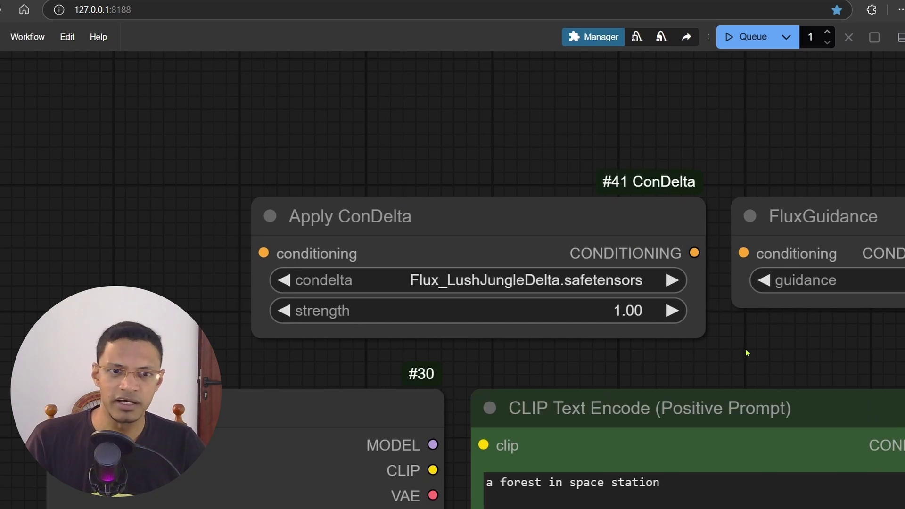
left_click_drag(746, 353, 595, 334)
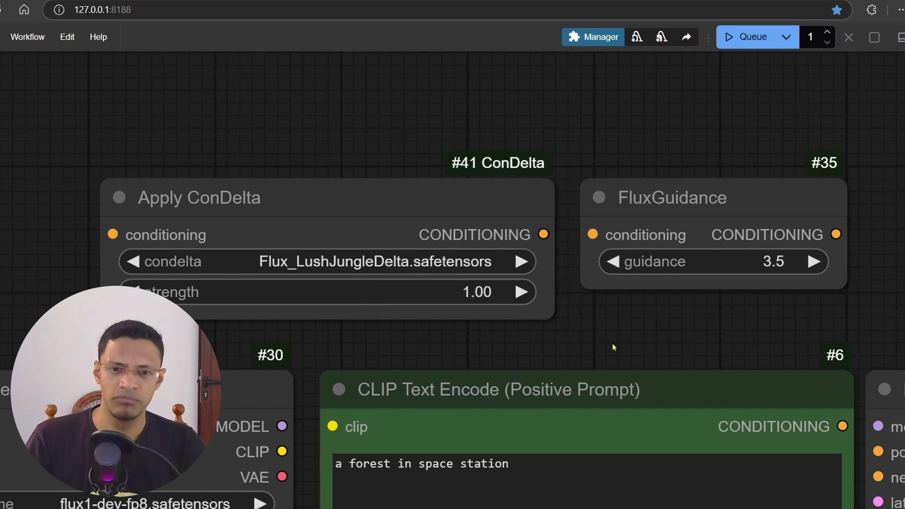
left_click_drag(697, 353, 599, 221)
left_click_drag(755, 264, 367, 177)
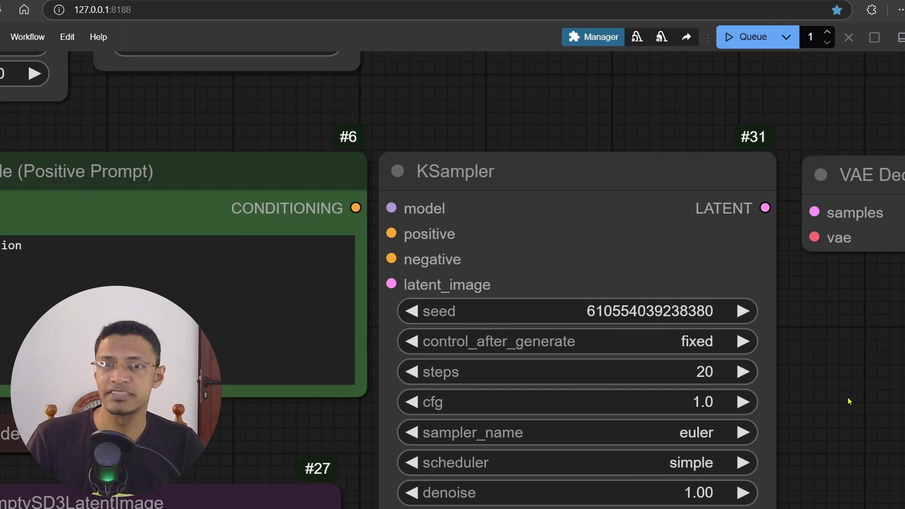
scroll(848, 401, "down", 5)
left_click_drag(425, 348, 353, 241)
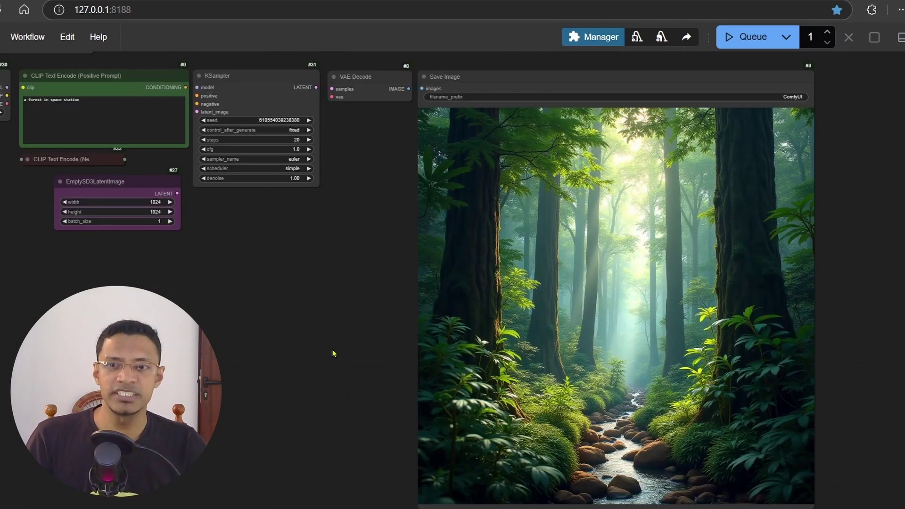
Step: Examine the workflow with the prompt "space station" and the Apply ConDelta node, including the saved image
left_click_drag(258, 266, 396, 401)
scroll(276, 213, "up", 6)
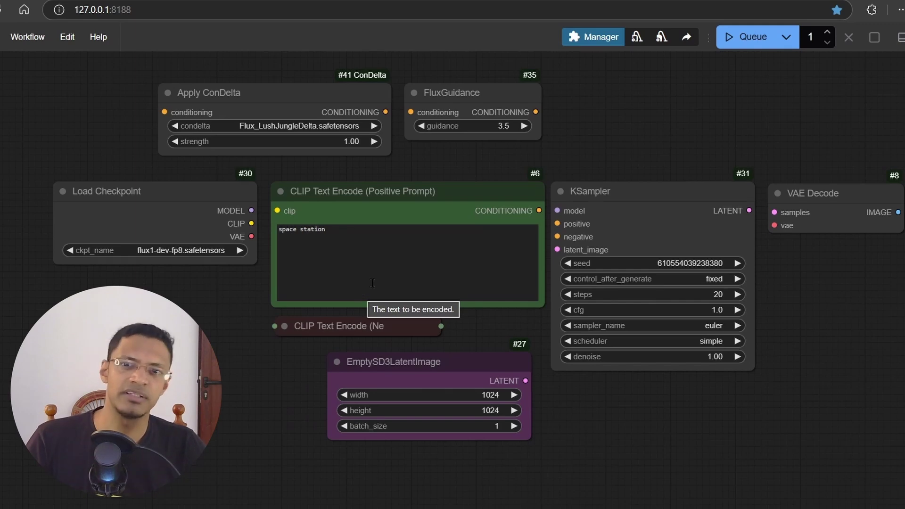
left_click_drag(339, 235, 214, 230)
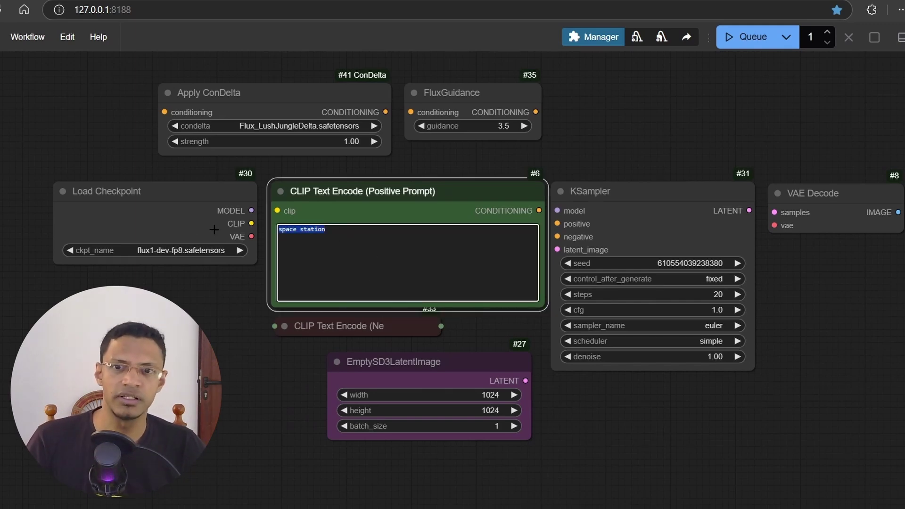
left_click(236, 296)
scroll(238, 295, "up", 4)
left_click_drag(532, 90, 554, 240)
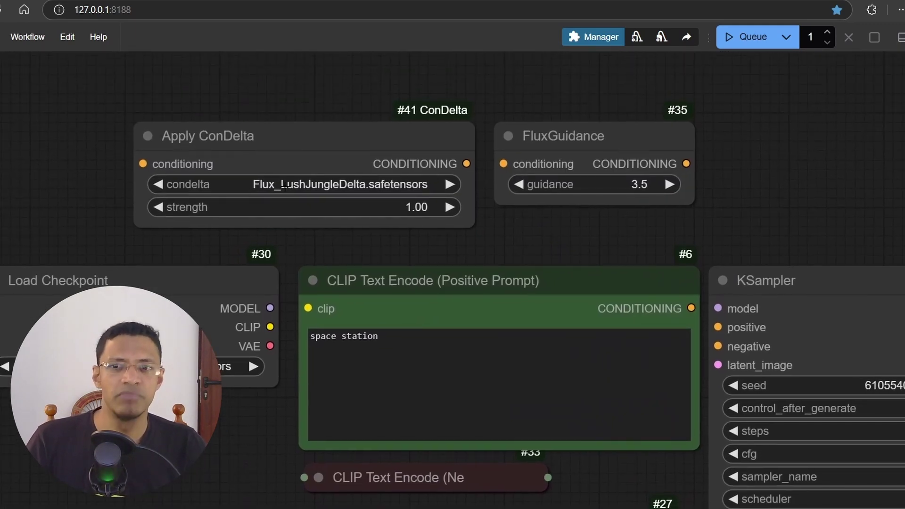
left_click(319, 164)
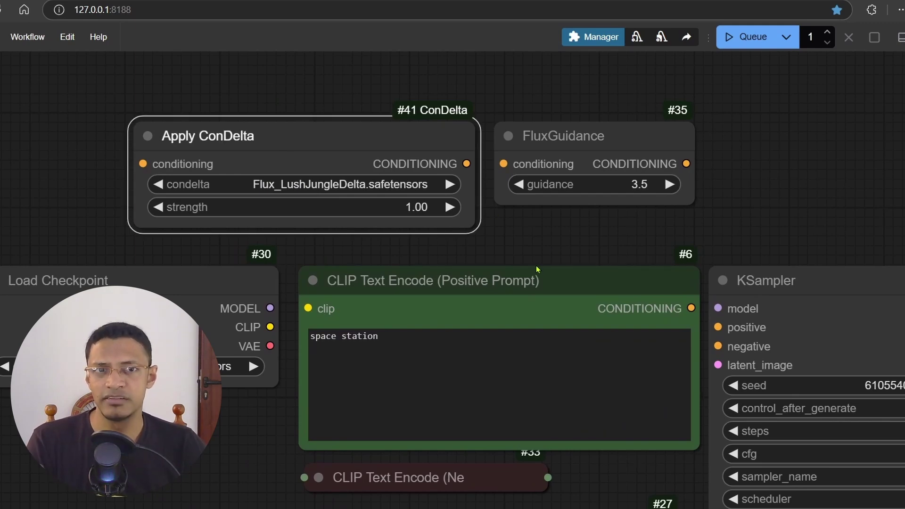
scroll(583, 226, "down", 10)
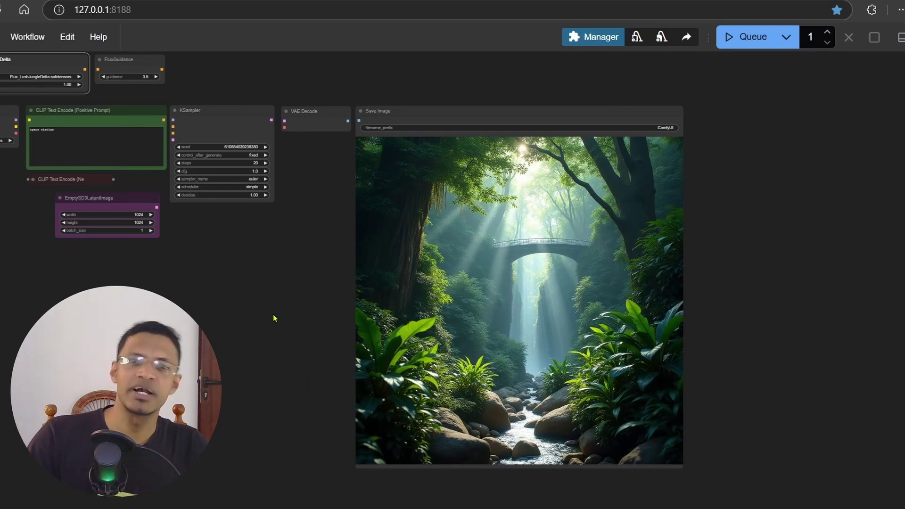
Step: Examine the saved space station image produced with the ConDelta strength at 0.50
scroll(510, 214, "up", 7)
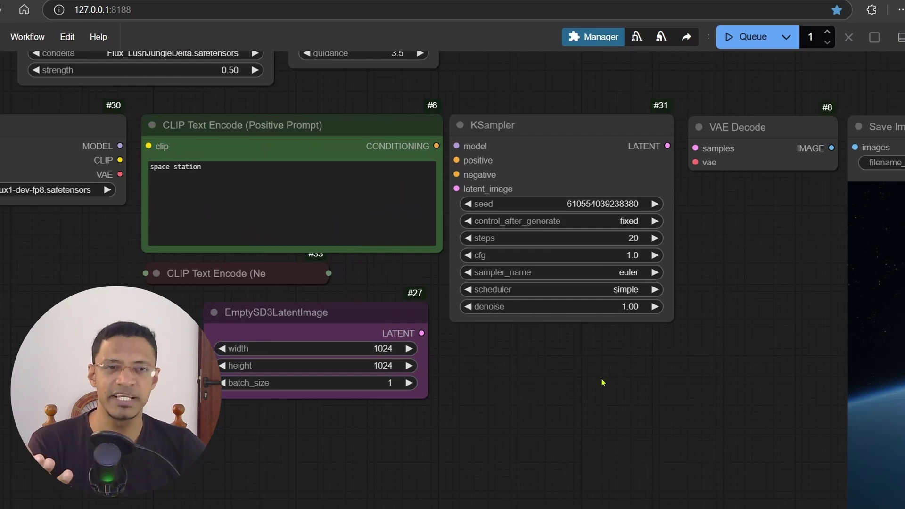
scroll(608, 387, "down", 5)
left_click_drag(758, 439, 403, 272)
scroll(403, 272, "down", 1)
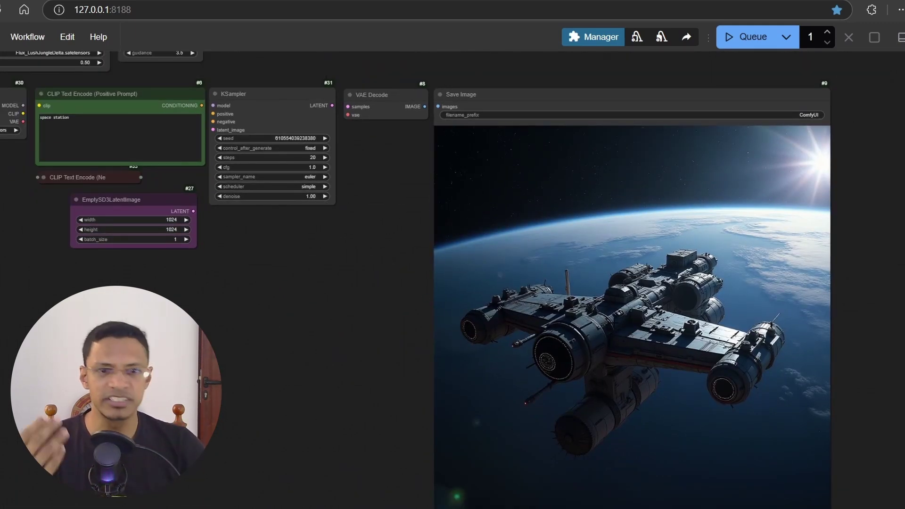
left_click_drag(403, 272, 667, 390)
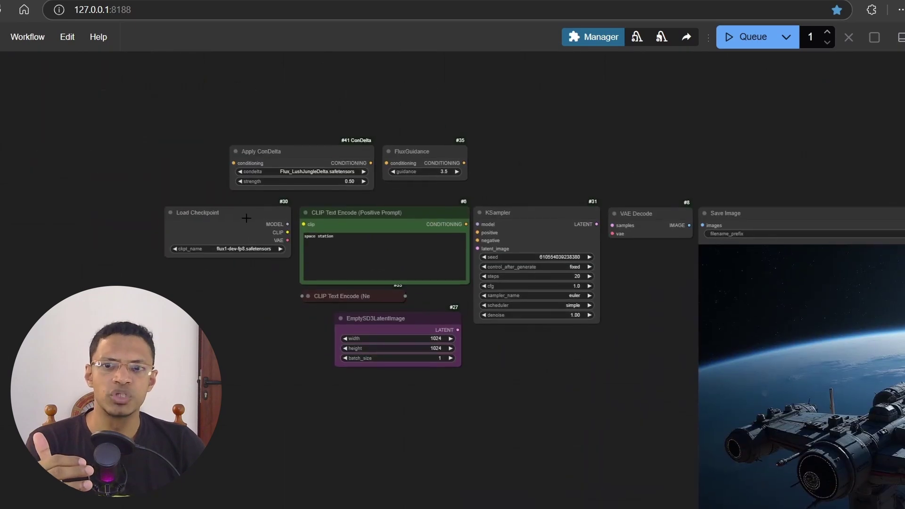
Step: Bypass the Apply ConDelta node and check the "space station" positive prompt
scroll(193, 186, "up", 4)
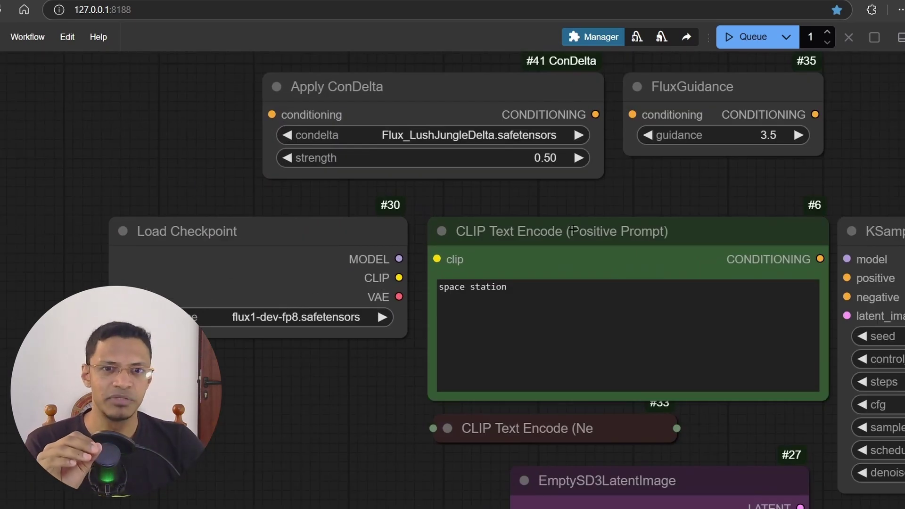
left_click(596, 231)
left_click(490, 78)
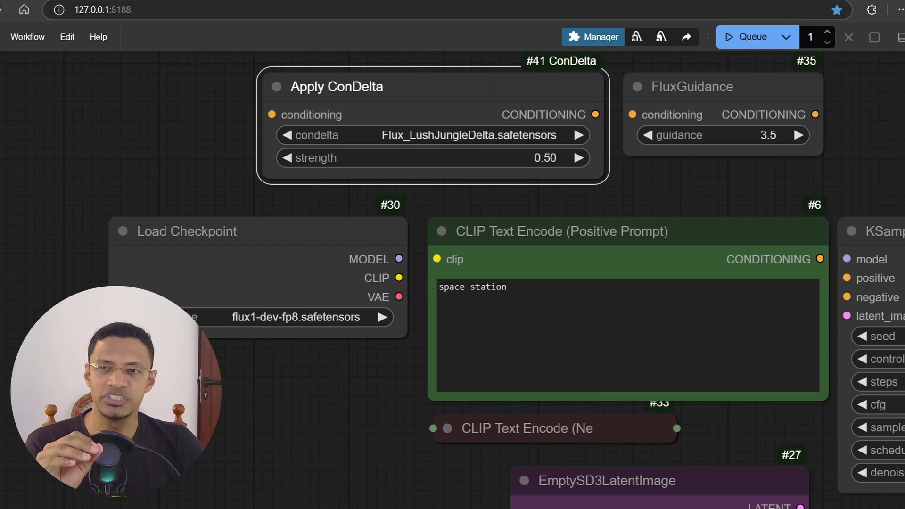
key("ctrl+b")
scroll(635, 390, "down", 3)
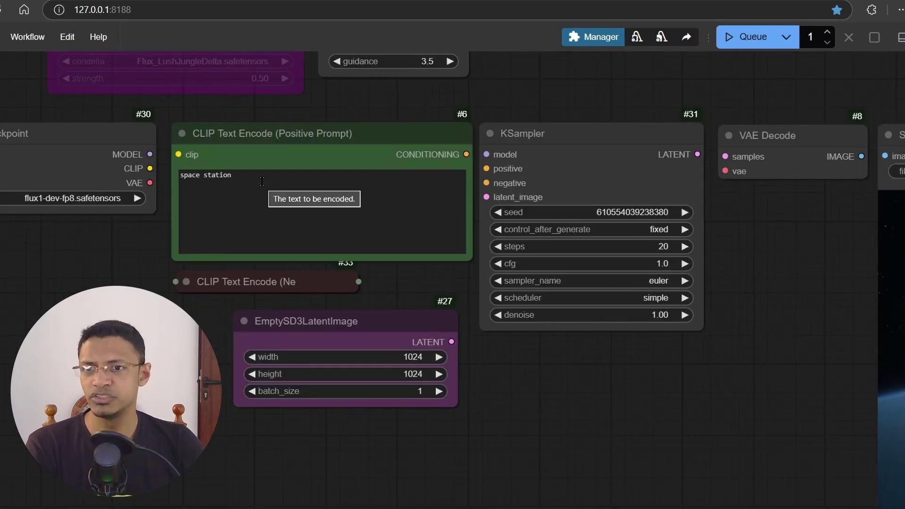
left_click(248, 192)
key("ctrl+a")
left_click(336, 110)
scroll(336, 110, "down", 5)
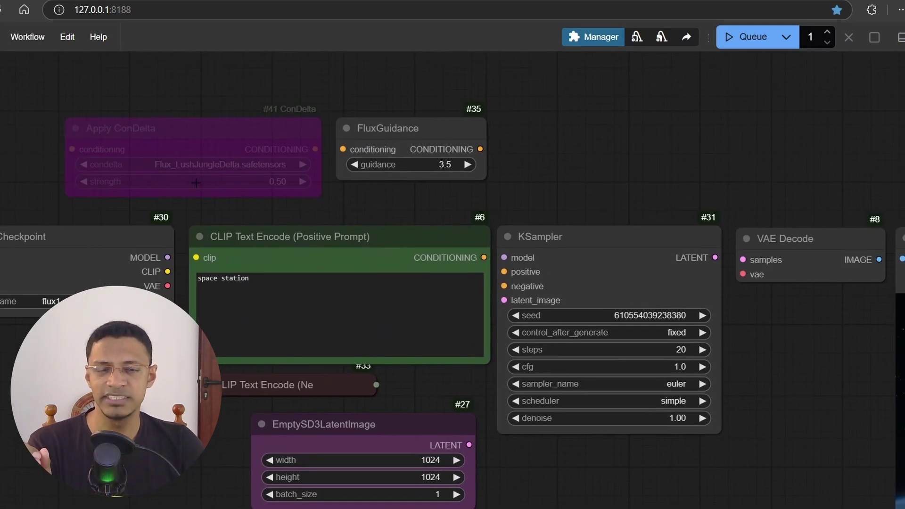
scroll(603, 140, "up", 5)
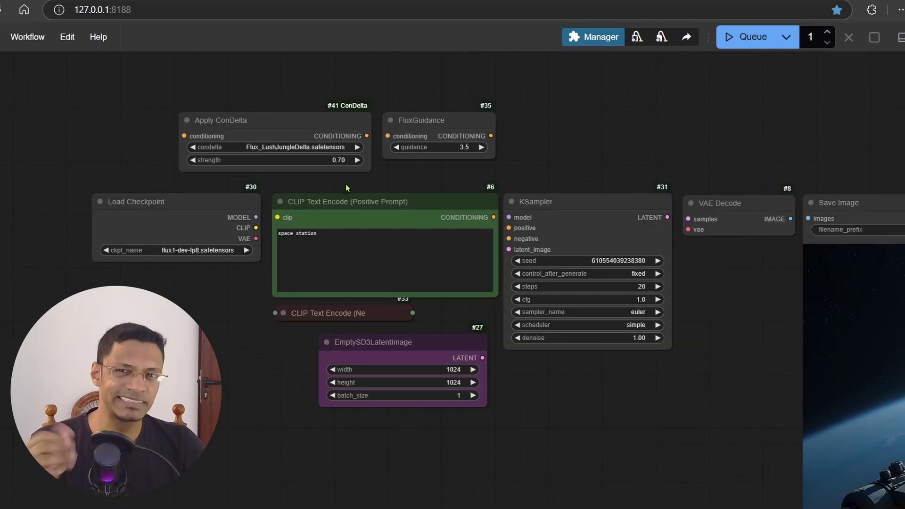
Step: Examine the saved "space station" images generated with the ConDelta strength at 0.70 and at 0.85, along with their node settings
left_click_drag(776, 460, 302, 200)
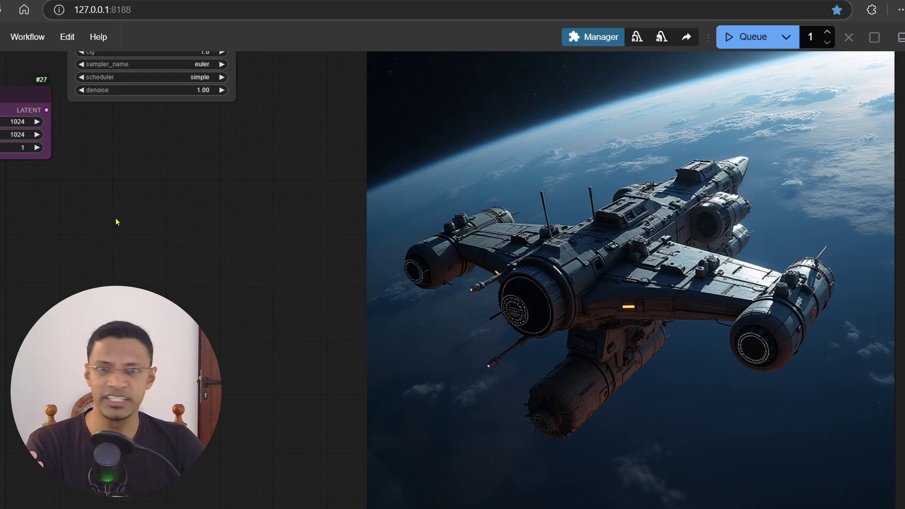
scroll(178, 227, "down", 3)
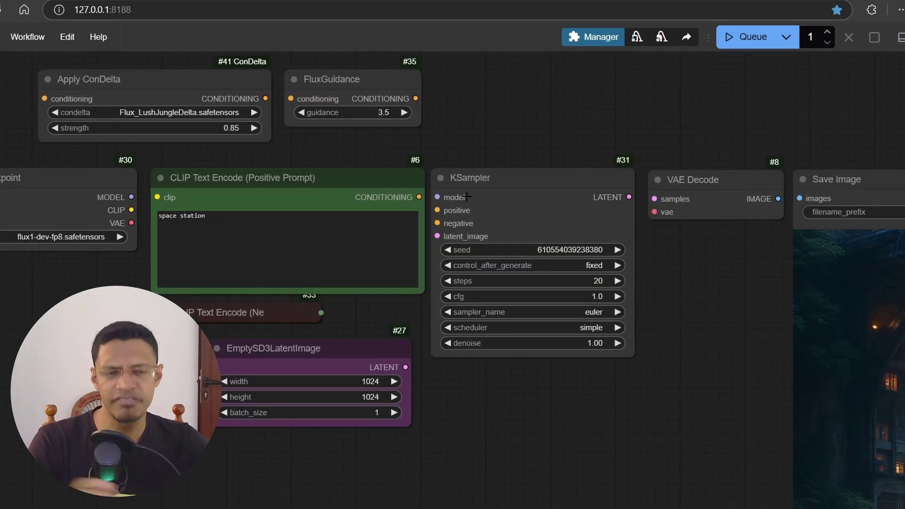
left_click_drag(240, 155, 339, 163)
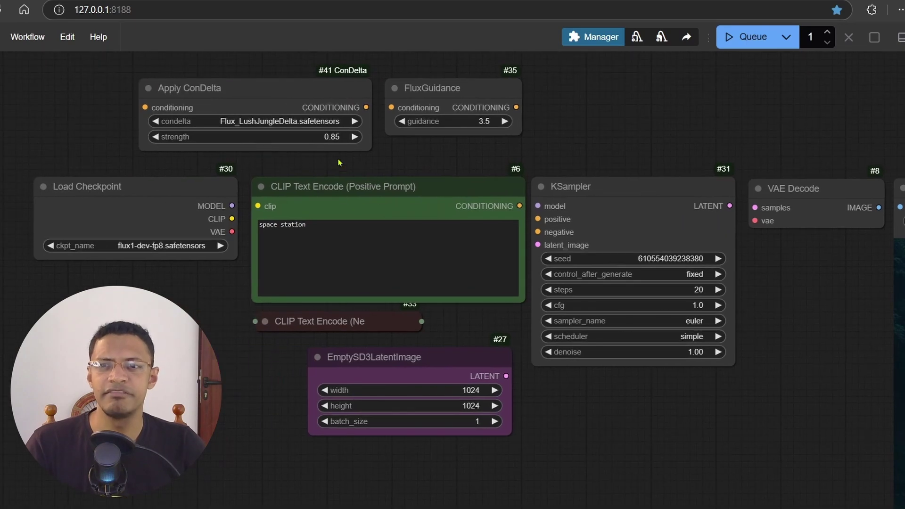
scroll(120, 172, "up", 4)
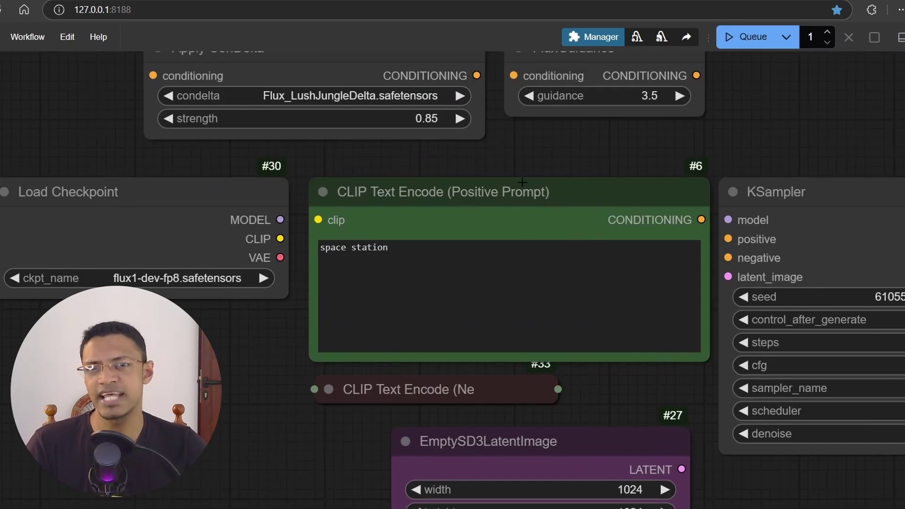
scroll(828, 200, "down", 5)
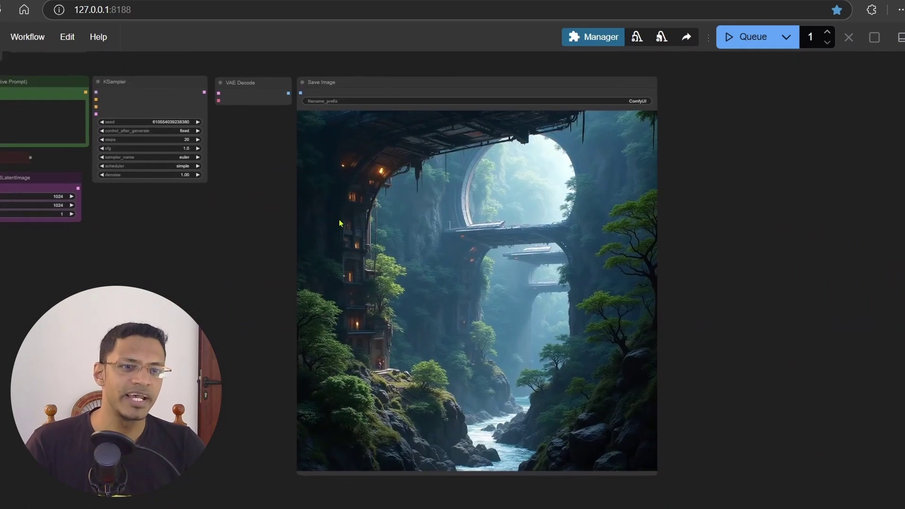
left_click_drag(293, 302, 355, 326)
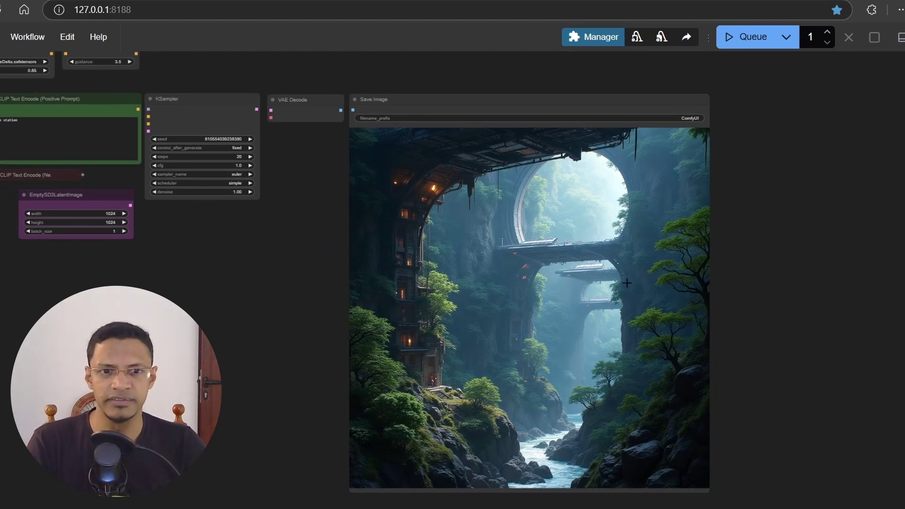
scroll(594, 300, "up", 2)
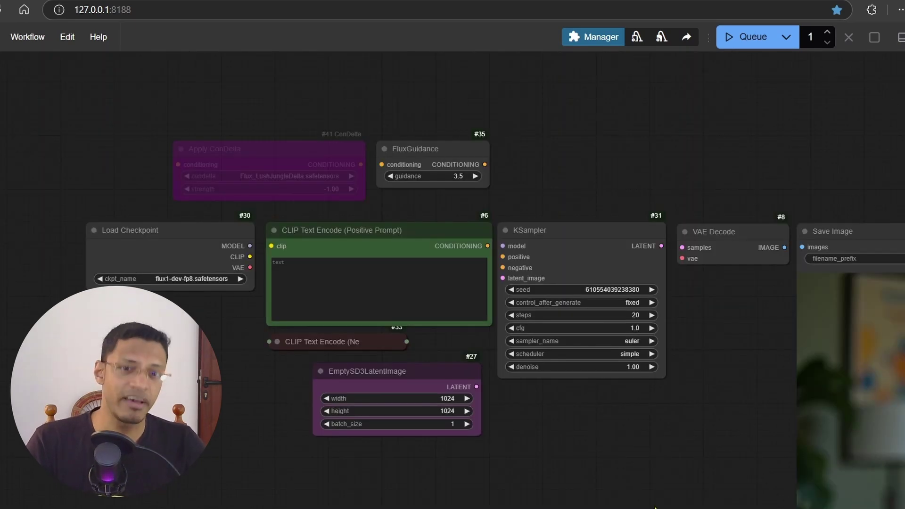
Step: Inspect the workflow with an empty positive prompt and Apply ConDelta bypassed, including the saved portrait image
scroll(227, 360, "up", 5)
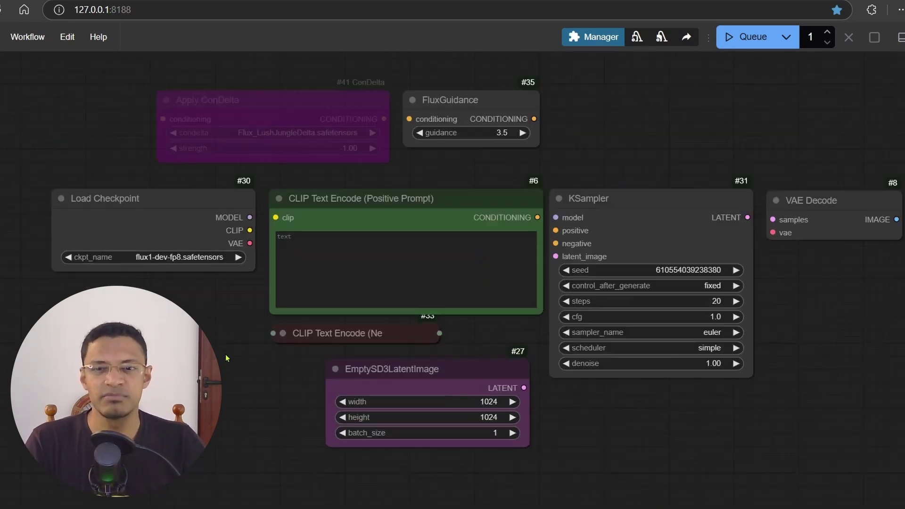
scroll(195, 301, "down", 3)
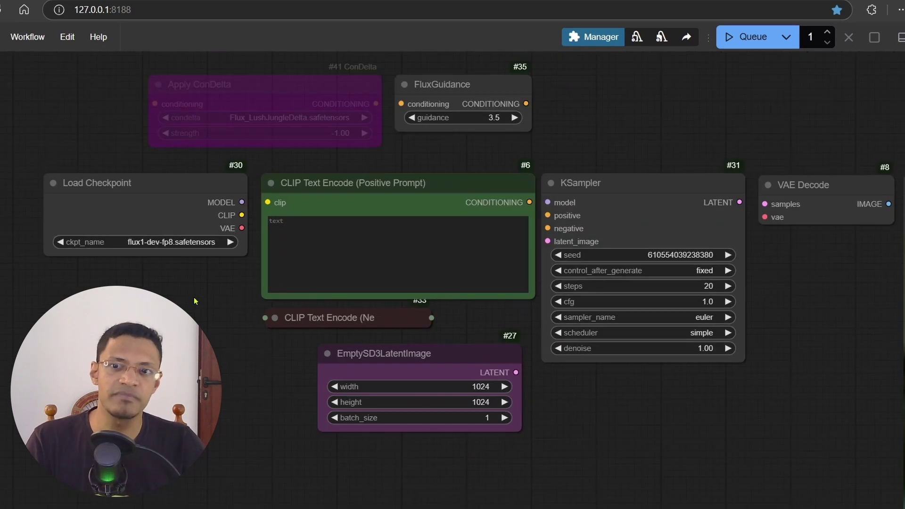
left_click_drag(382, 210, 384, 234)
left_click(281, 108)
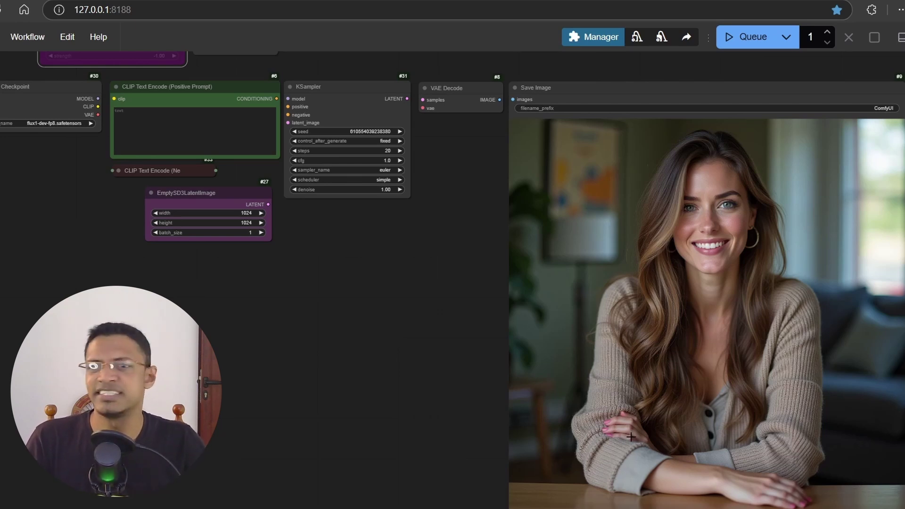
scroll(446, 121, "up", 3)
scroll(432, 267, "down", 5)
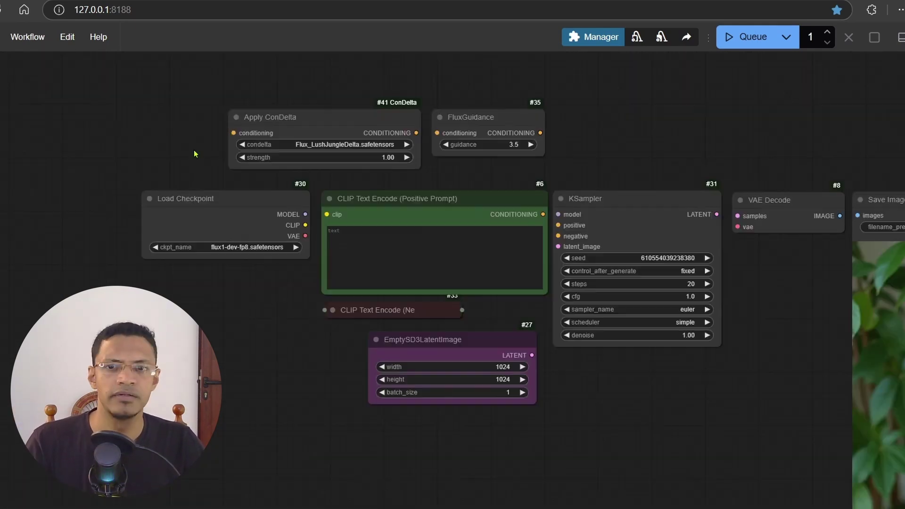
Step: Examine the empty-prompt workflow with Apply ConDelta active at strength 1.00 and the saved portrait with foliage
scroll(226, 173, "up", 1)
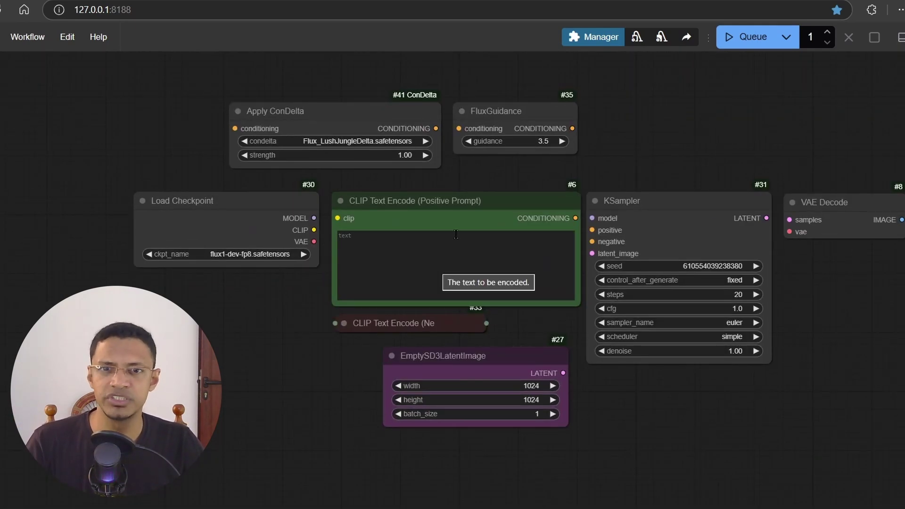
left_click(388, 105)
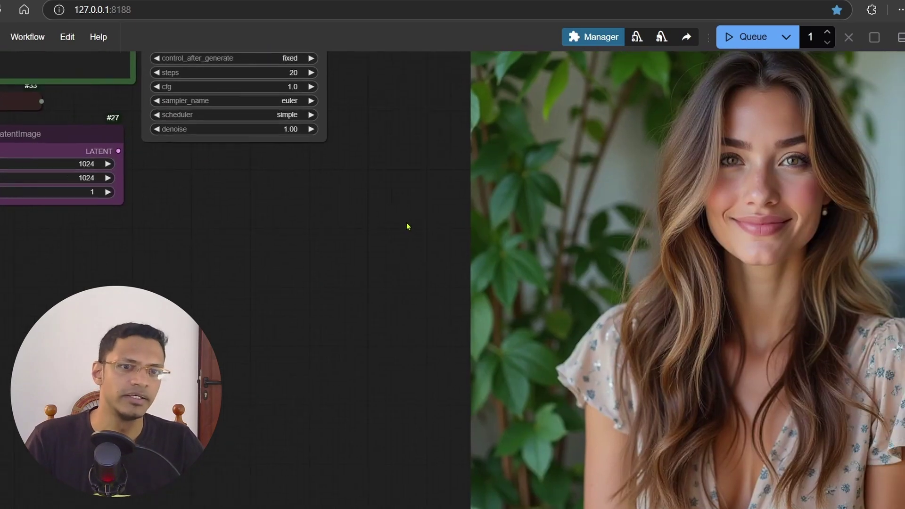
scroll(408, 226, "down", 5)
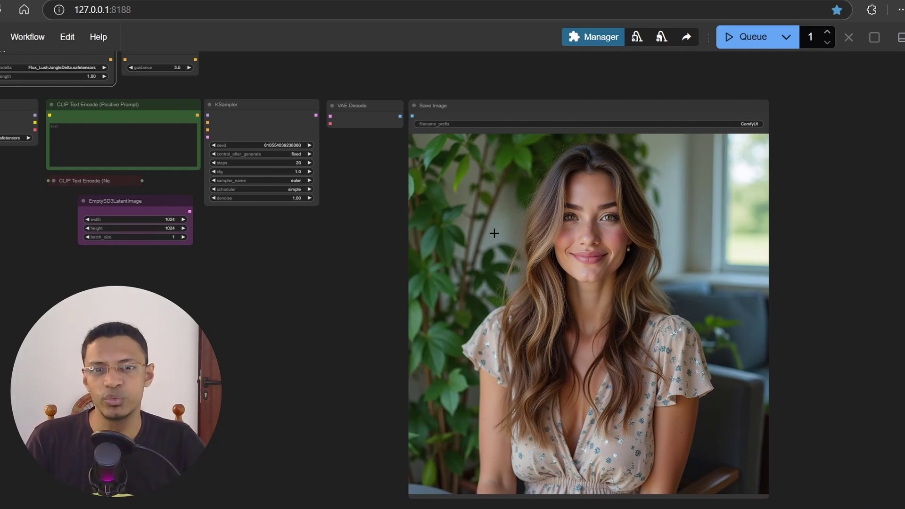
left_click_drag(326, 297, 608, 439)
scroll(229, 192, "up", 10)
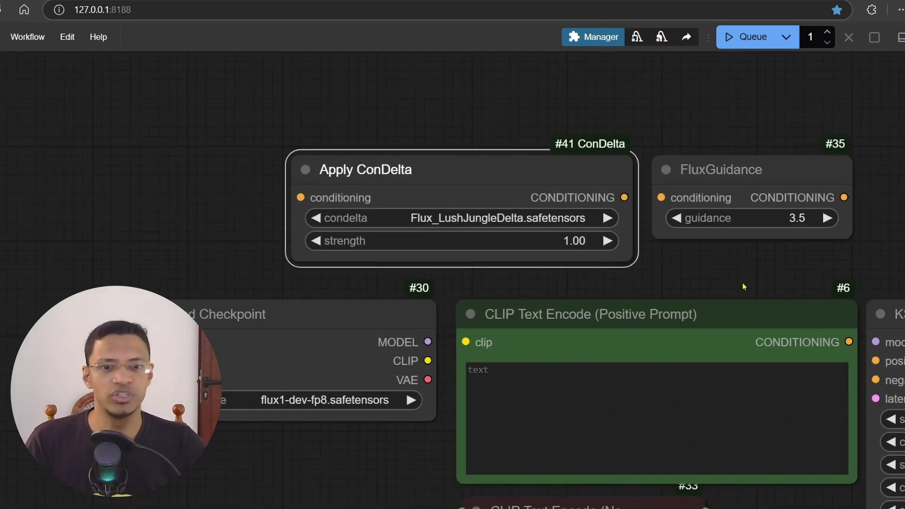
scroll(743, 289, "down", 4)
scroll(720, 303, "down", 5)
Step: Compare the empty-prompt portraits generated without and with the jungle ConDelta by sweeping the comparison divider across them
left_click(424, 213)
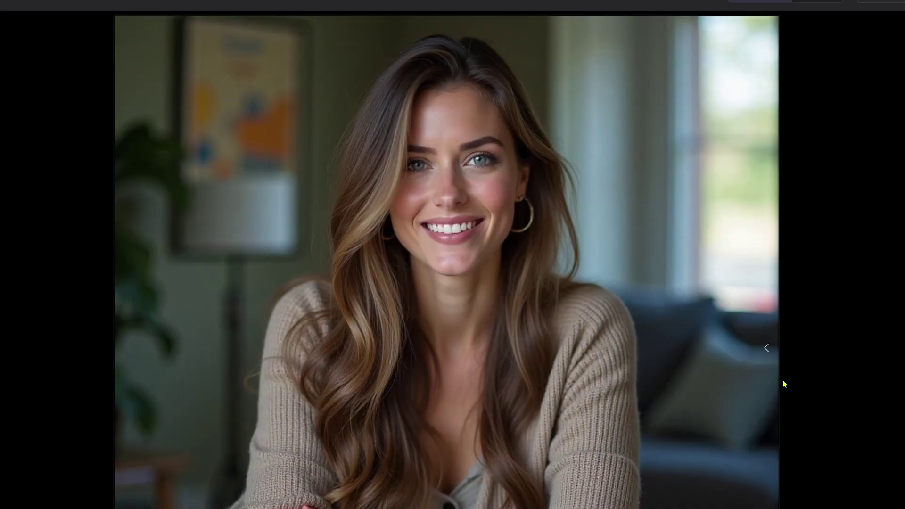
left_click_drag(762, 354, 105, 493)
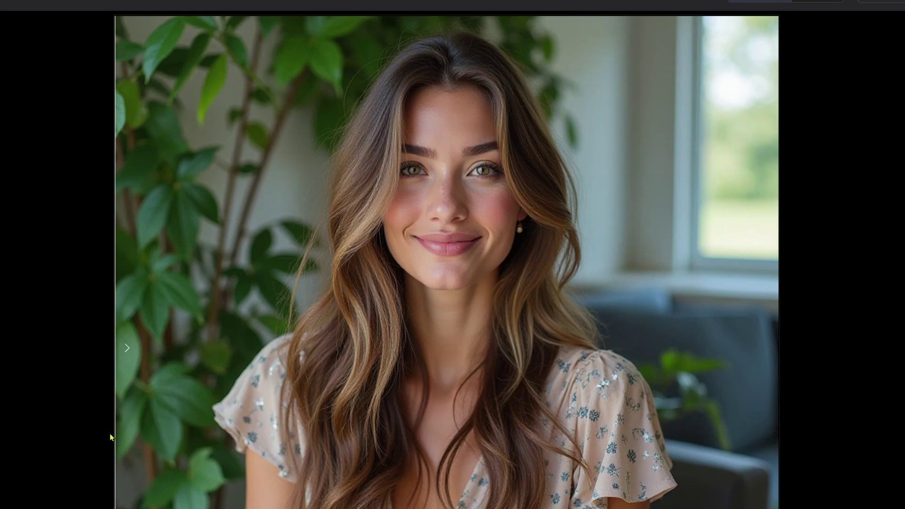
left_click_drag(110, 434, 531, 439)
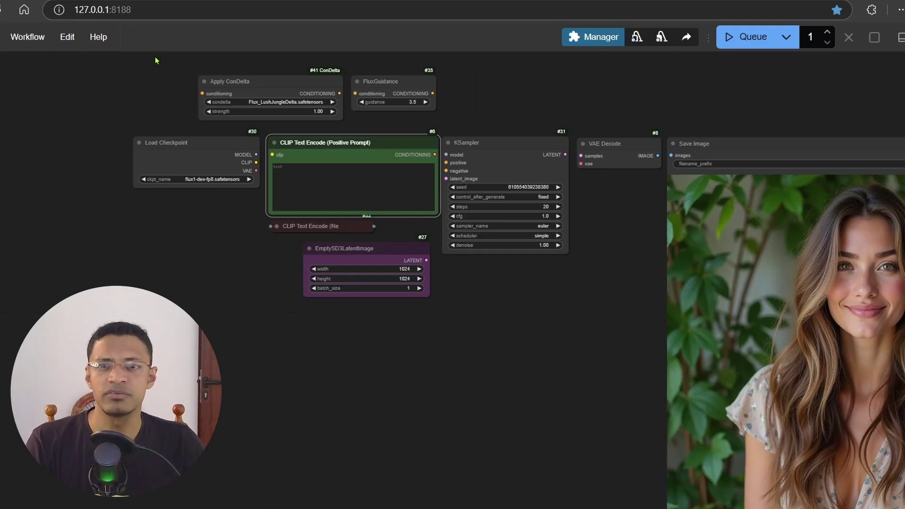
Step: Set the Apply ConDelta strength to -1.00 for the empty prompt
scroll(165, 100, "up", 9)
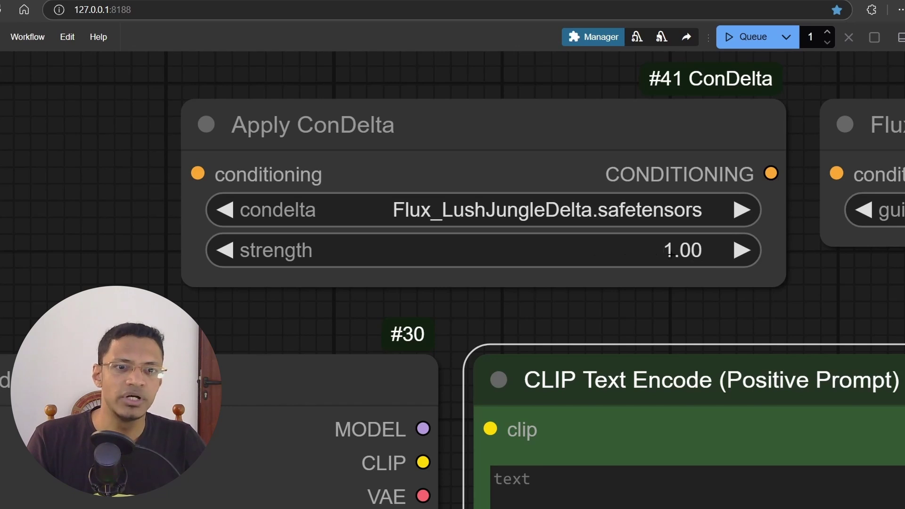
left_click_drag(669, 252, 347, 92)
scroll(347, 92, "down", 8)
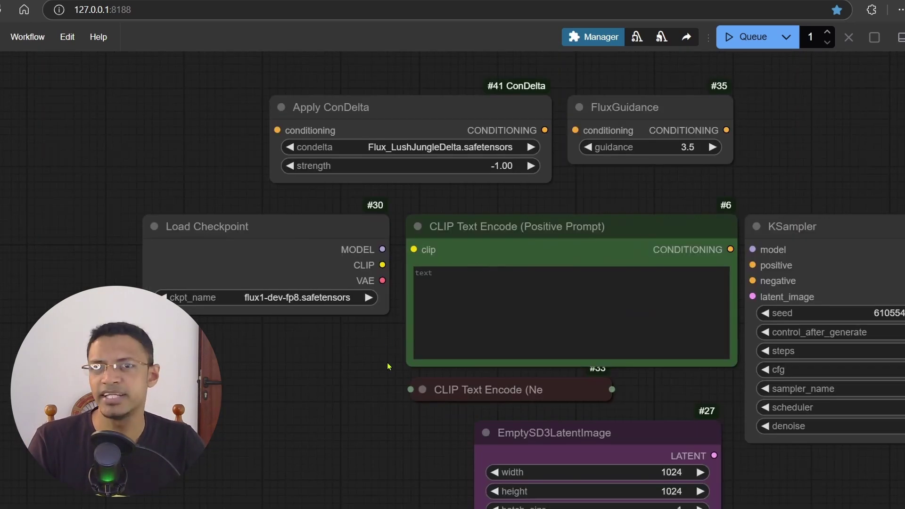
Step: Examine the saved portrait generated from the empty prompt with the ConDelta strength at -1.00 and the surrounding nodes
left_click_drag(602, 459, 441, 400)
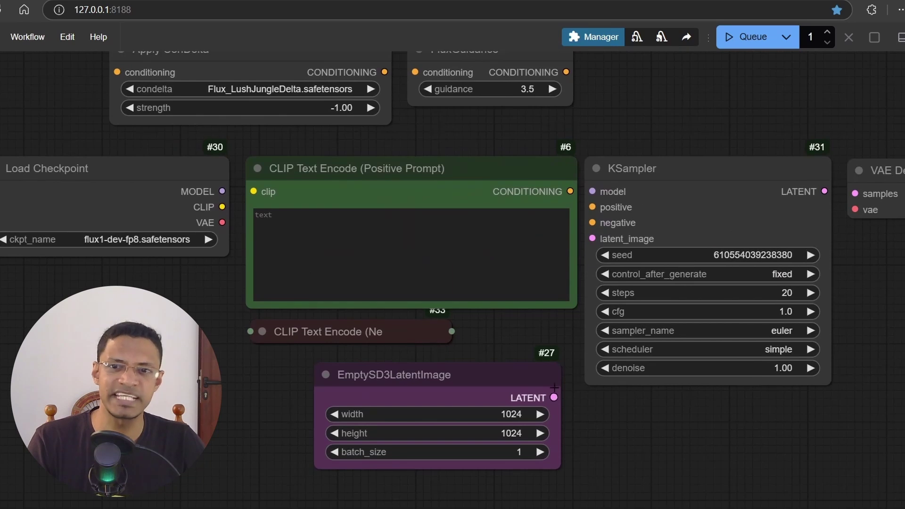
left_click_drag(399, 161, 395, 219)
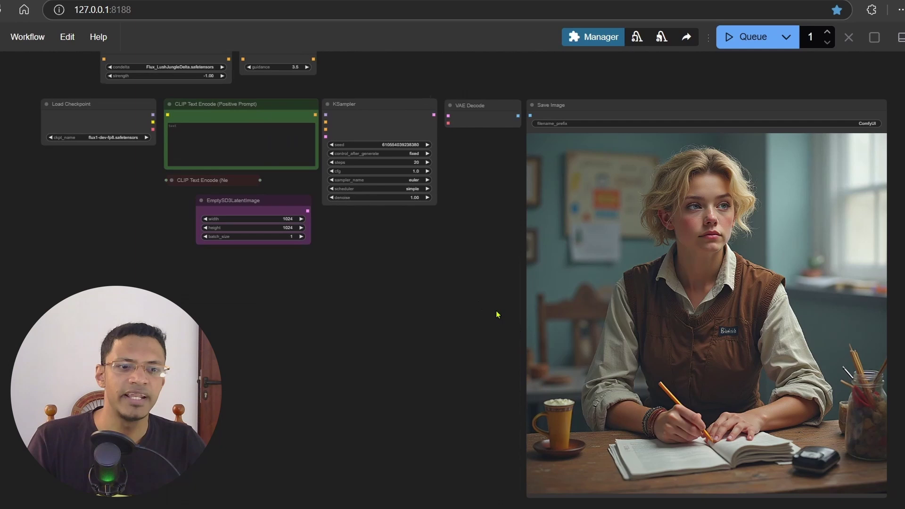
left_click_drag(497, 313, 430, 297)
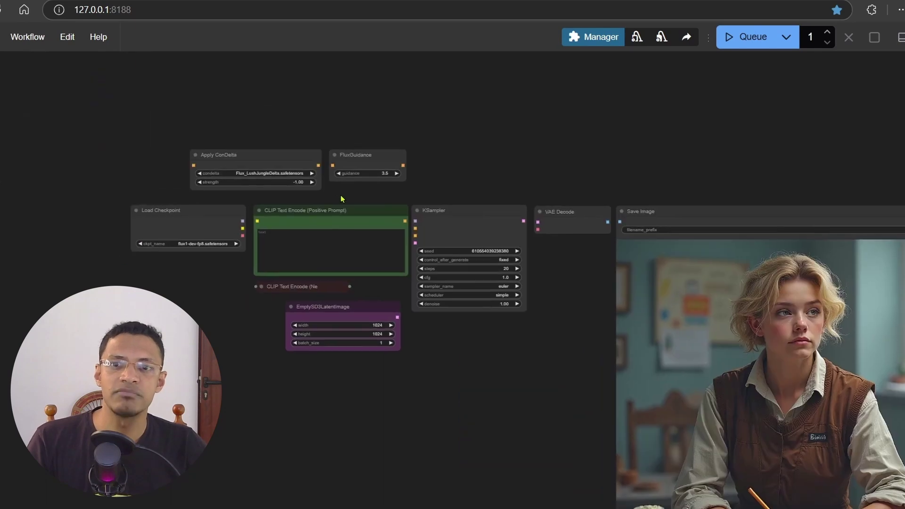
scroll(343, 199, "up", 7)
scroll(396, 268, "down", 7)
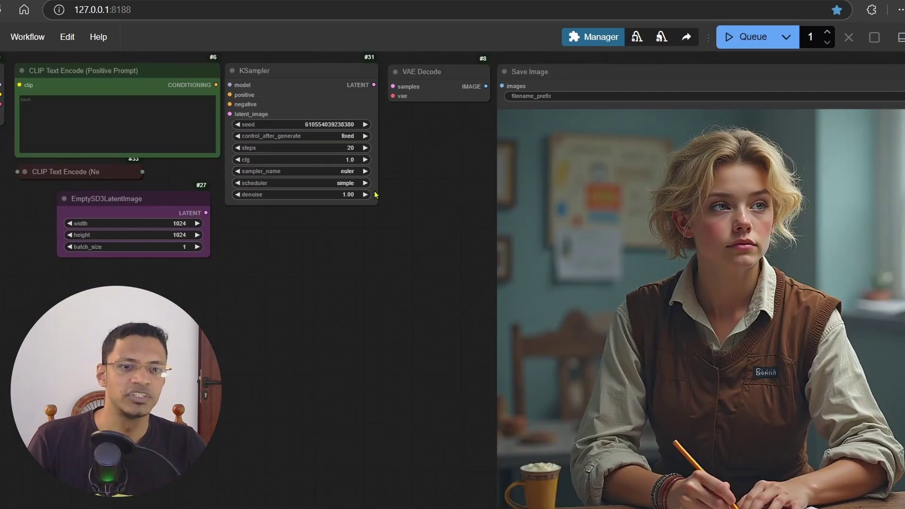
scroll(349, 256, "up", 1)
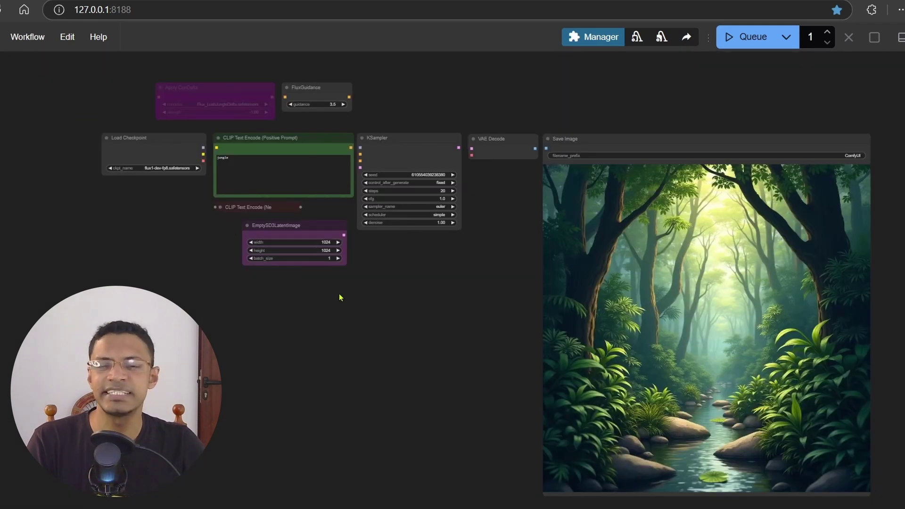
Step: Inspect the "jungle" prompt workflow with Apply ConDelta bypassed and its saved forest stream image
scroll(340, 297, "up", 5)
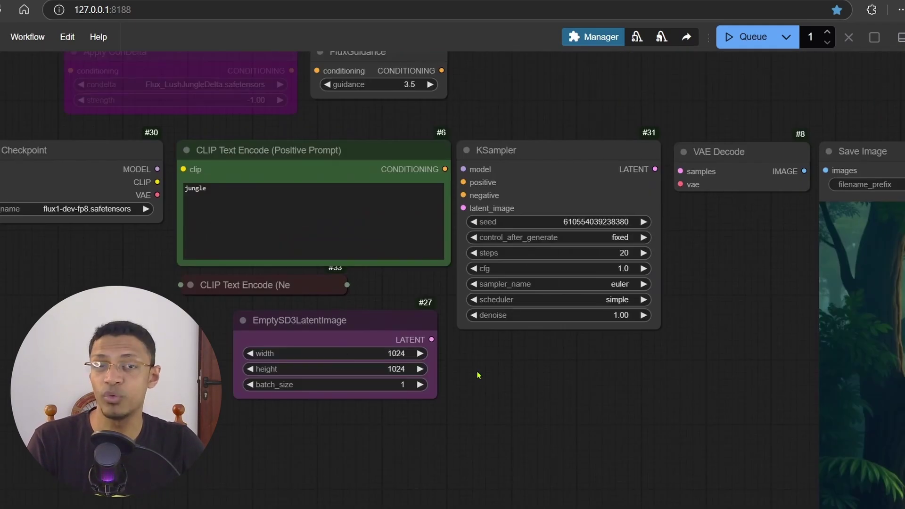
left_click_drag(347, 135, 422, 198)
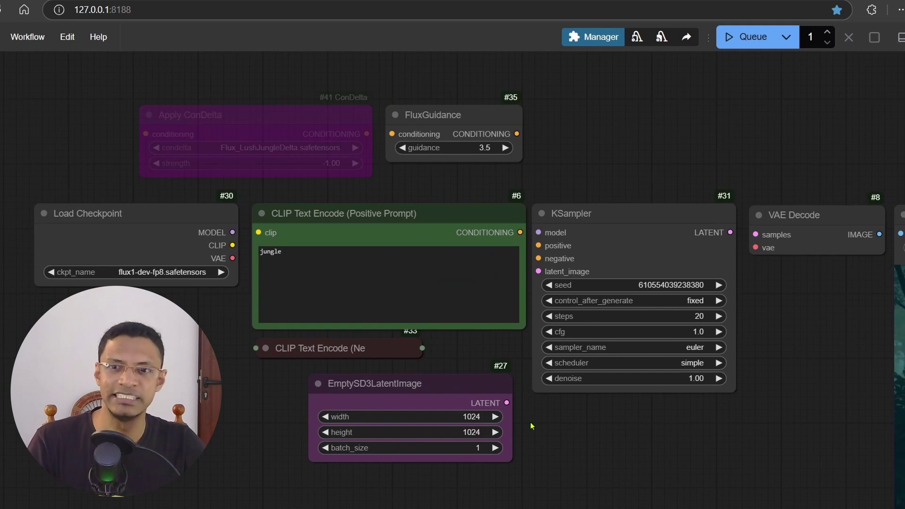
scroll(647, 340, "down", 2)
left_click_drag(647, 340, 455, 327)
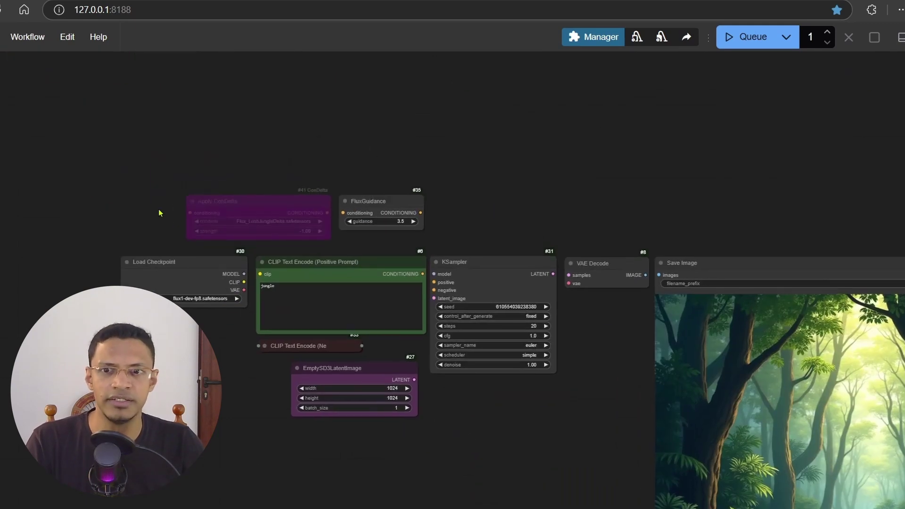
Step: Re-enable the bypassed Apply ConDelta node at strength -1.00 and check it against the "jungle" positive prompt
scroll(162, 210, "up", 5)
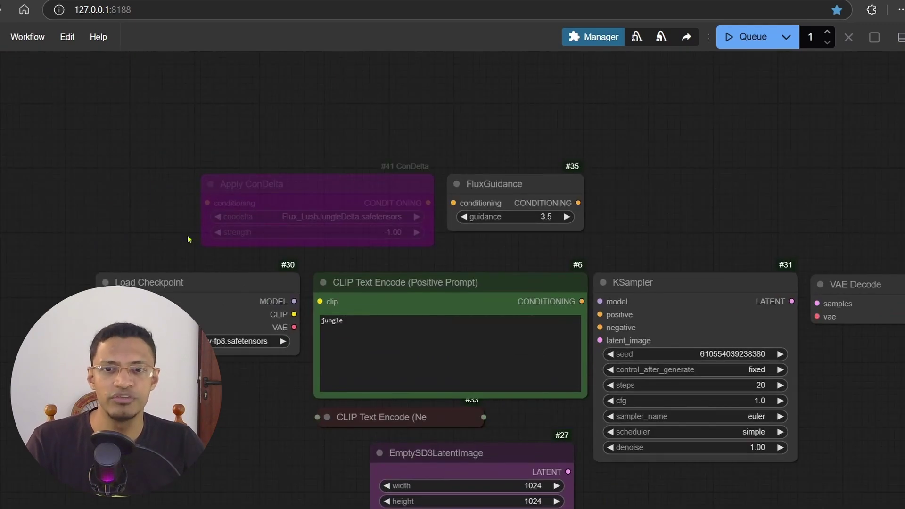
left_click(307, 200)
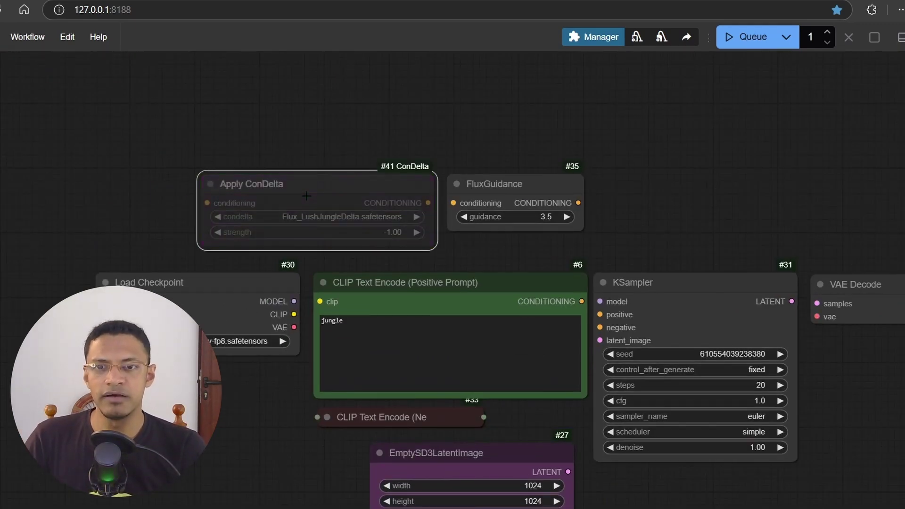
key("ctrl+b")
scroll(440, 242, "up", 5)
left_click_drag(517, 235, 532, 236)
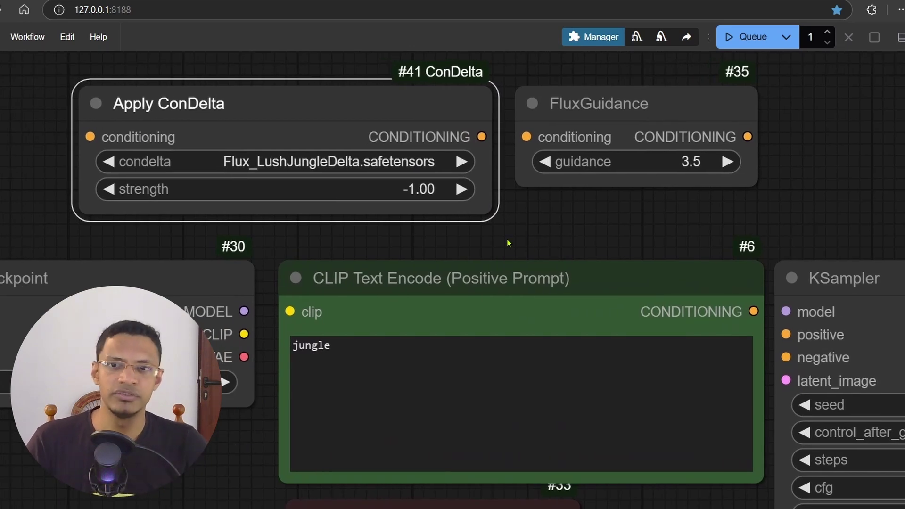
left_click(500, 293)
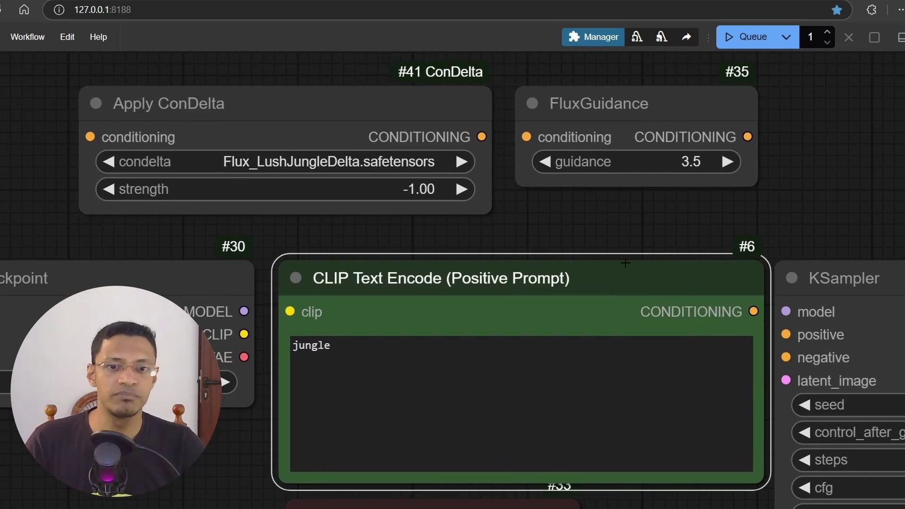
left_click(439, 231)
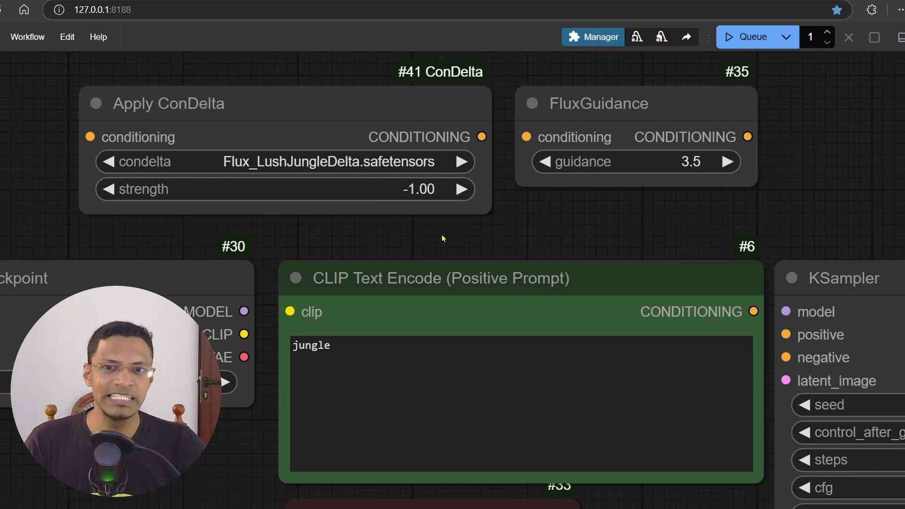
left_click(417, 294)
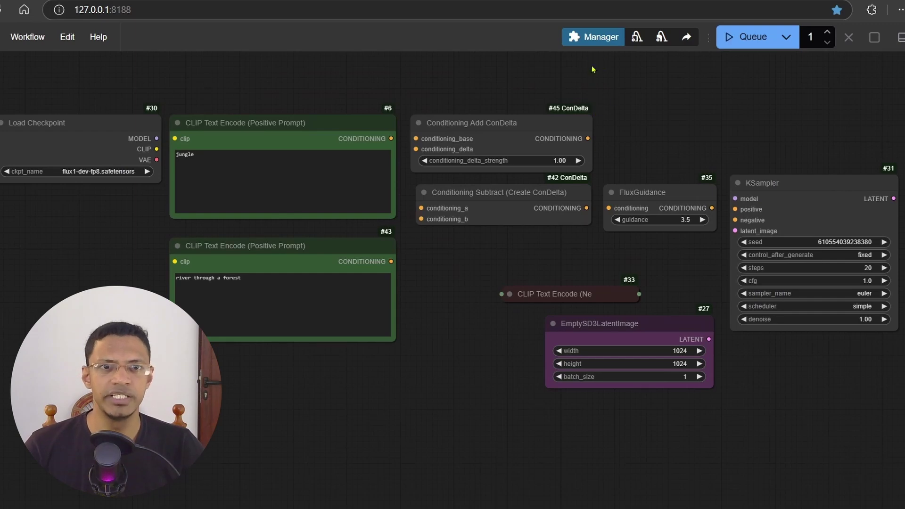
Step: Search the Manager's custom nodes for "condelta" to locate the ComfyUI-ConDelta extension
left_click(594, 37)
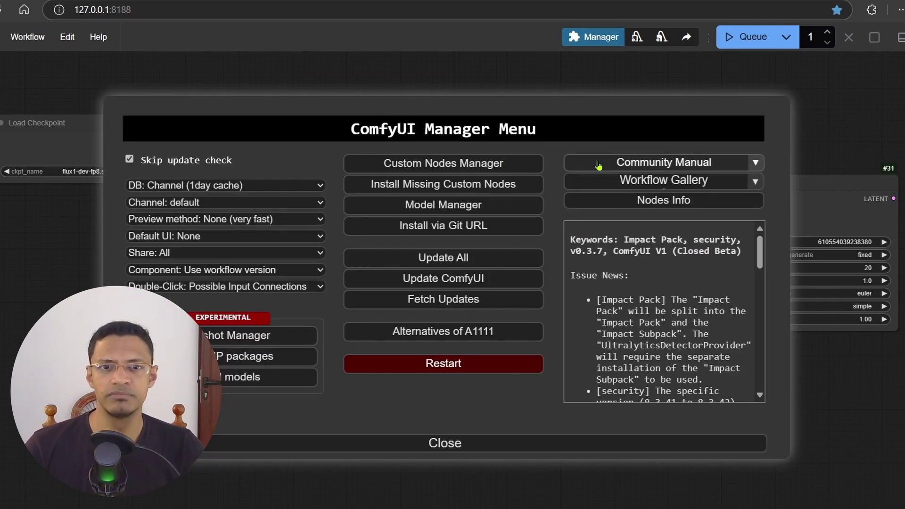
left_click(513, 164)
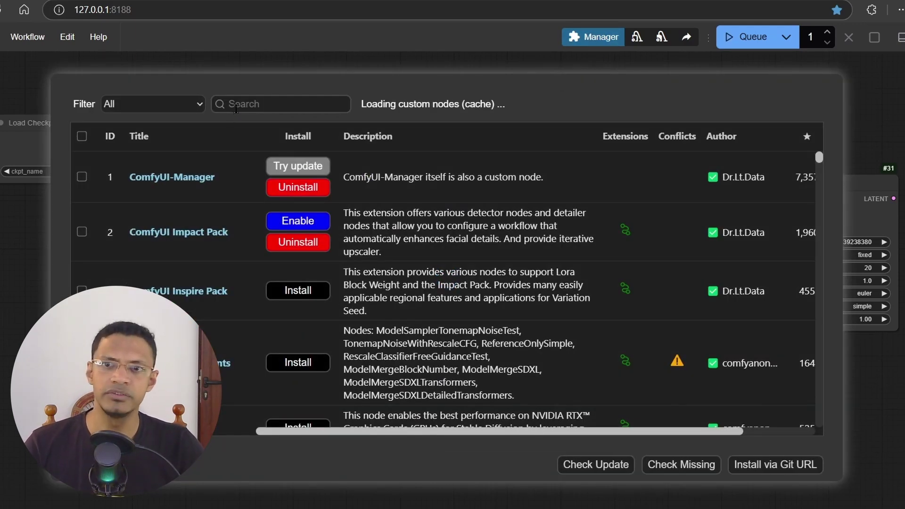
type("condelta")
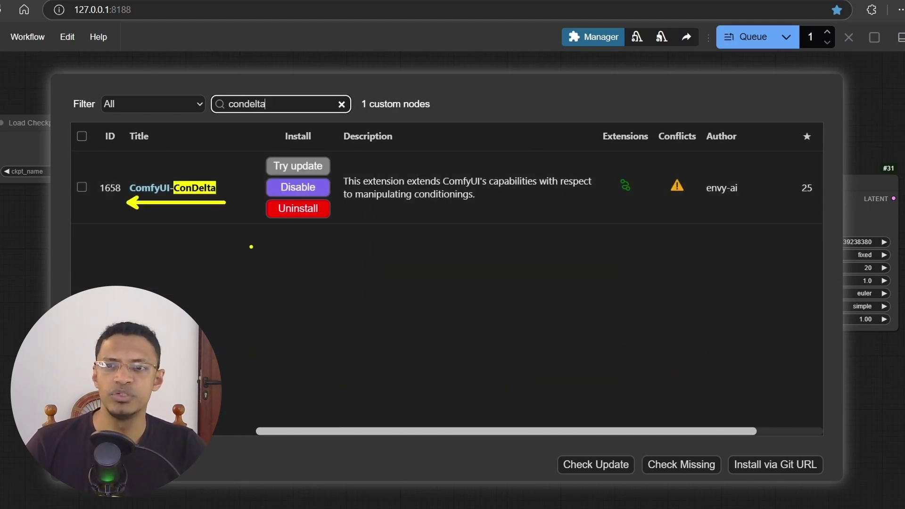
key("ctrl+a")
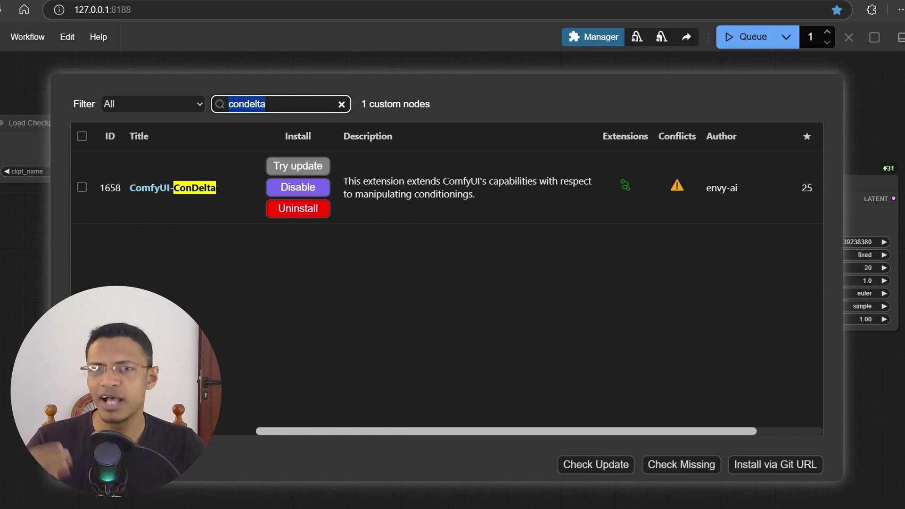
key("Escape")
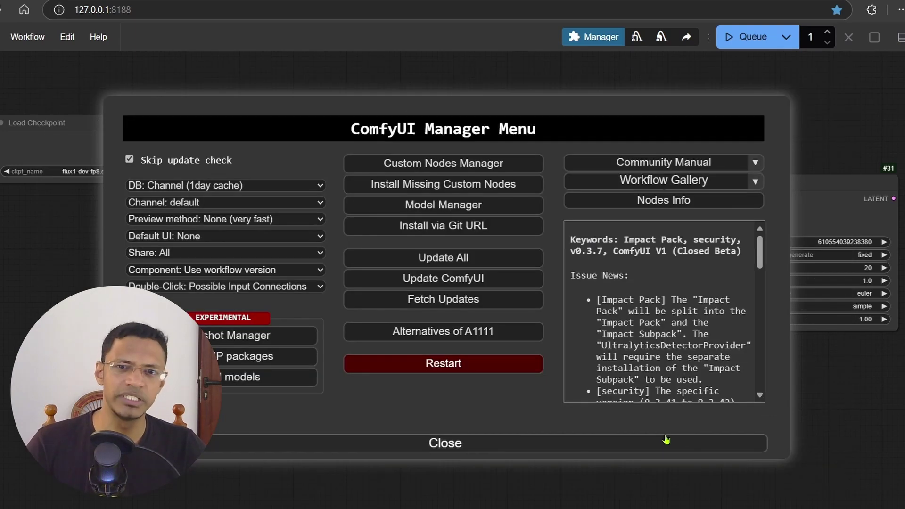
left_click(495, 445)
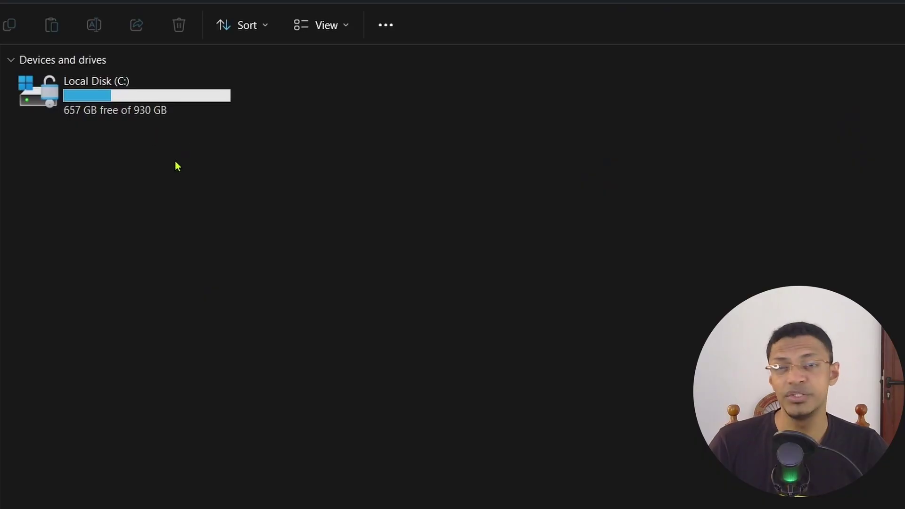
Step: In File Explorer, go to C:\AI\ComfyUI_windows_portable\ComfyUI\custom_nodes and select the ComfyUI-ConDelta folder
double_click(152, 95)
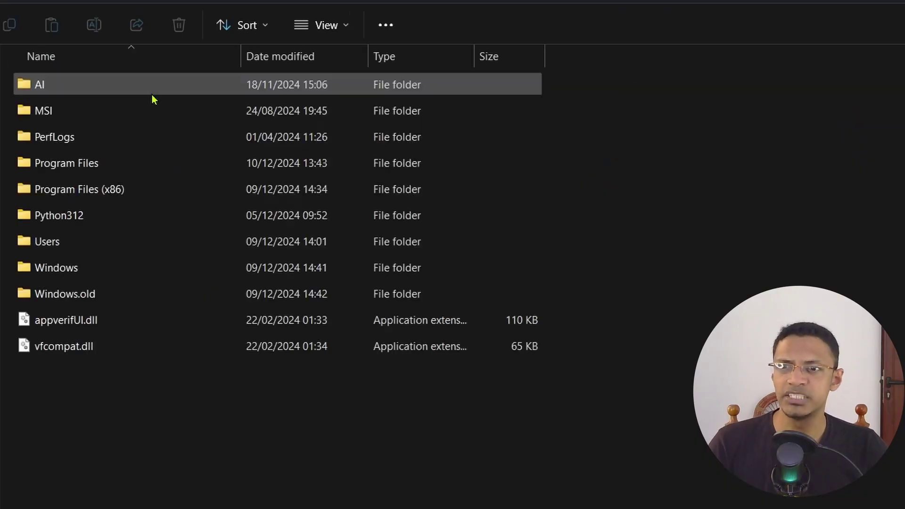
double_click(68, 84)
left_click(182, 88)
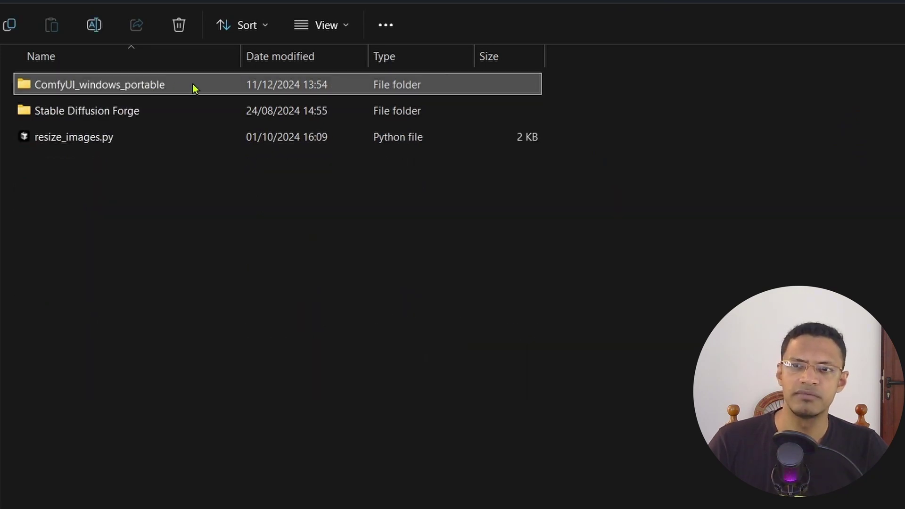
double_click(193, 84)
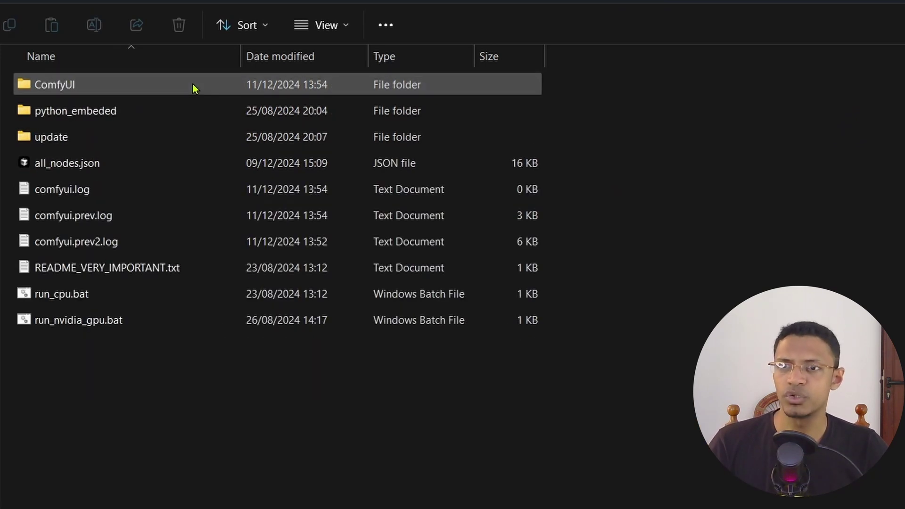
double_click(119, 85)
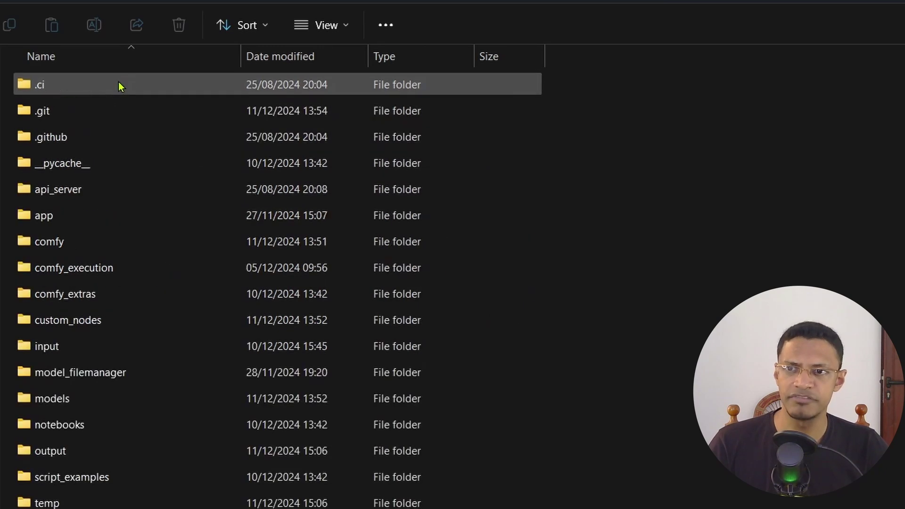
double_click(115, 323)
left_click(156, 241)
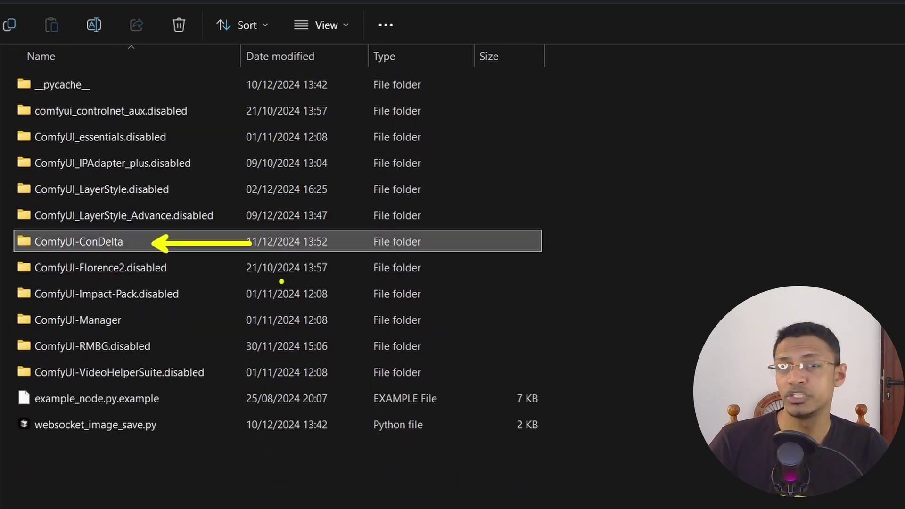
Step: Open the sample_models folder inside ComfyUI-ConDelta and compare the sizes of the ArtDecoDeltaXL and Flux_ArtDecoDelta files
double_click(128, 247)
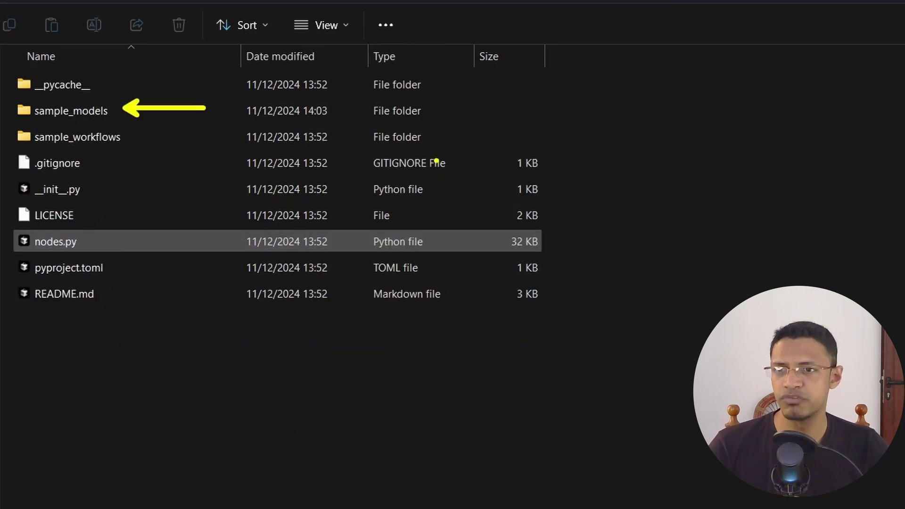
double_click(71, 111)
mouse_move(144, 73)
left_mouse_down()
mouse_move(158, 73)
mouse_move(221, 191)
mouse_move(176, 287)
left_mouse_up()
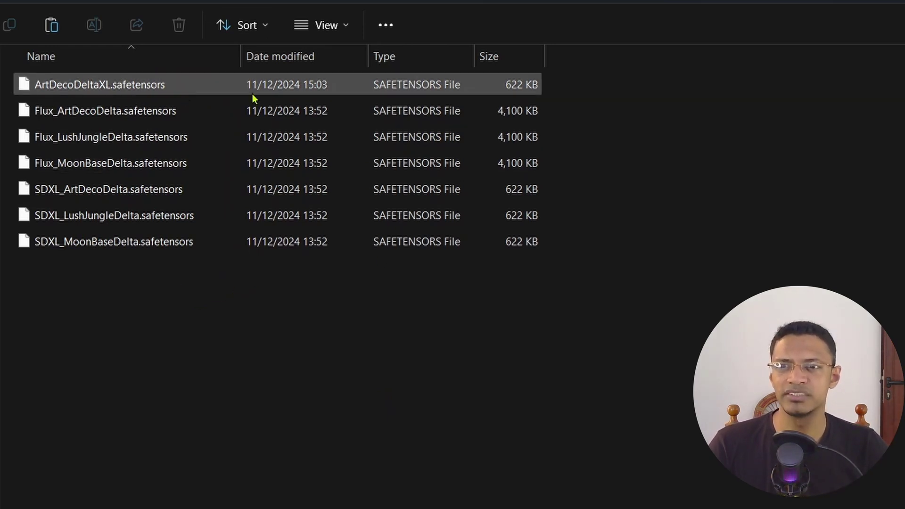
left_click(527, 88)
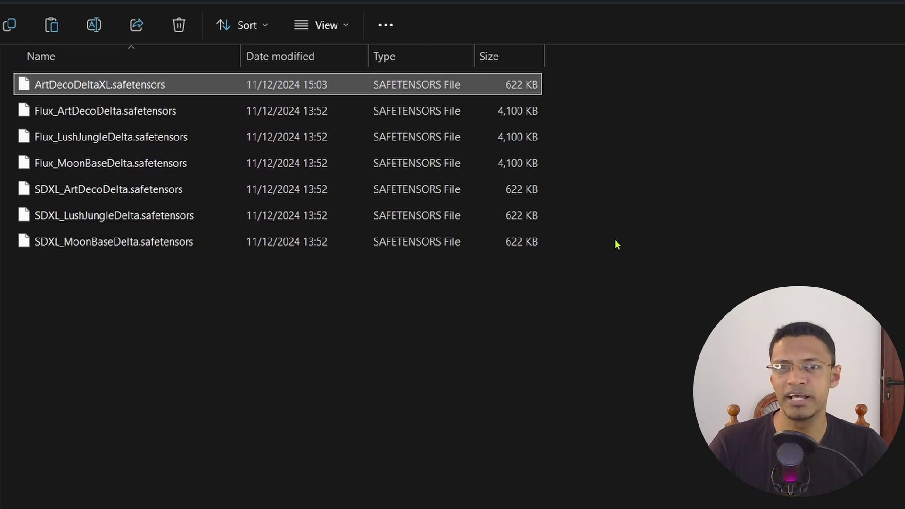
left_click(512, 120)
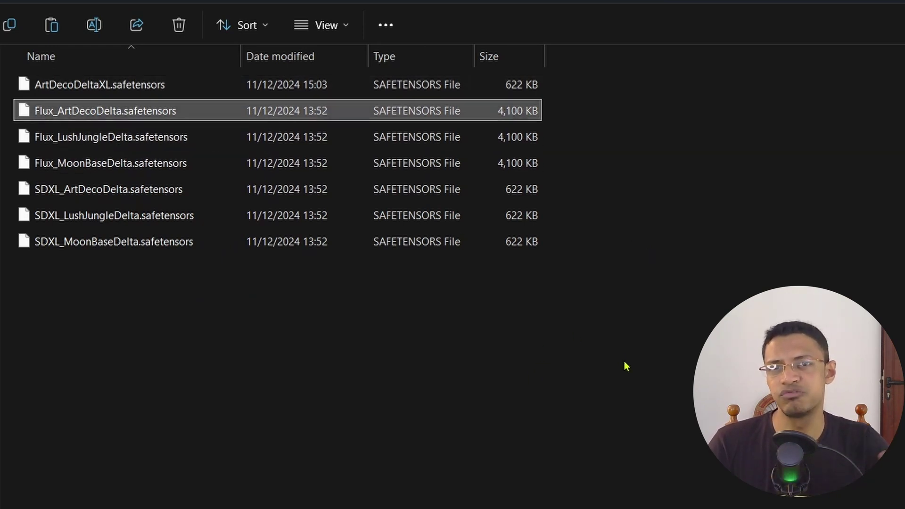
Step: Select all the safetensors files in sample_models and cut them to the clipboard
key("ctrl+a")
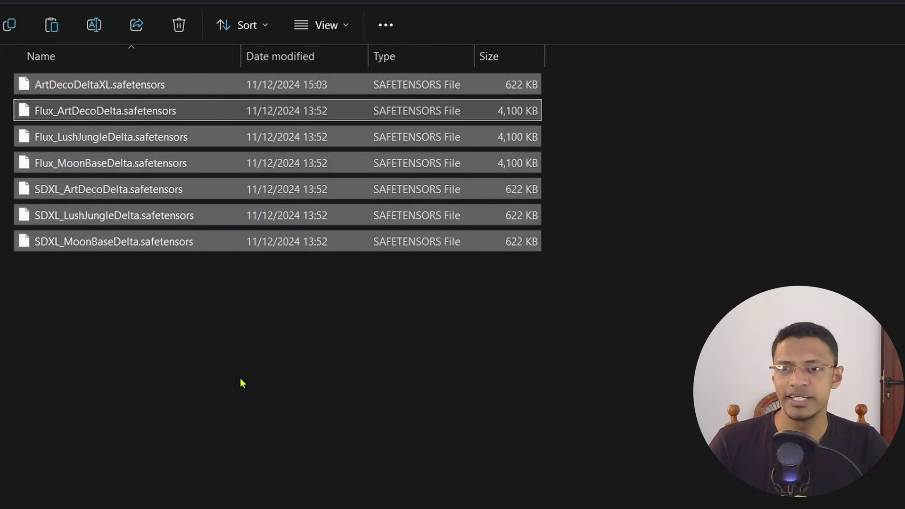
left_click_drag(343, 382, 10, 81)
key("ctrl+x")
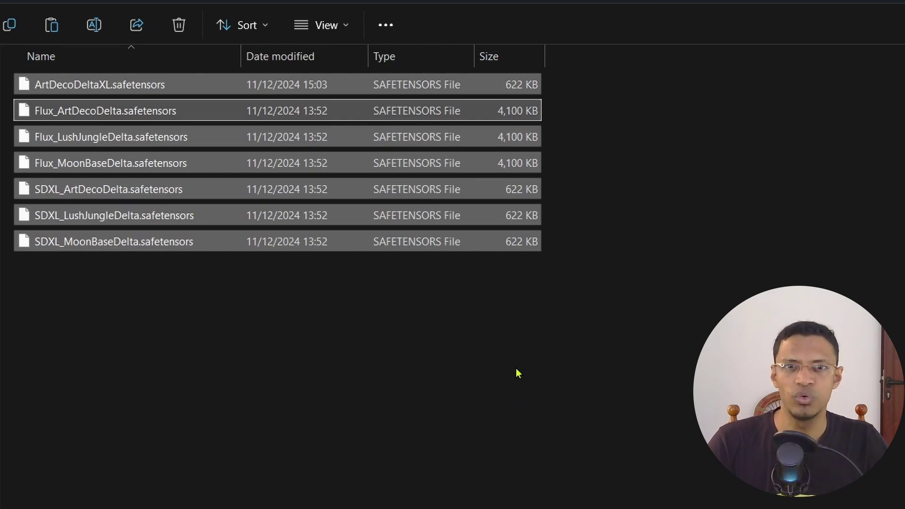
Step: Return to the main ComfyUI folder and open the ConDelta folder inside models
left_click(506, 1)
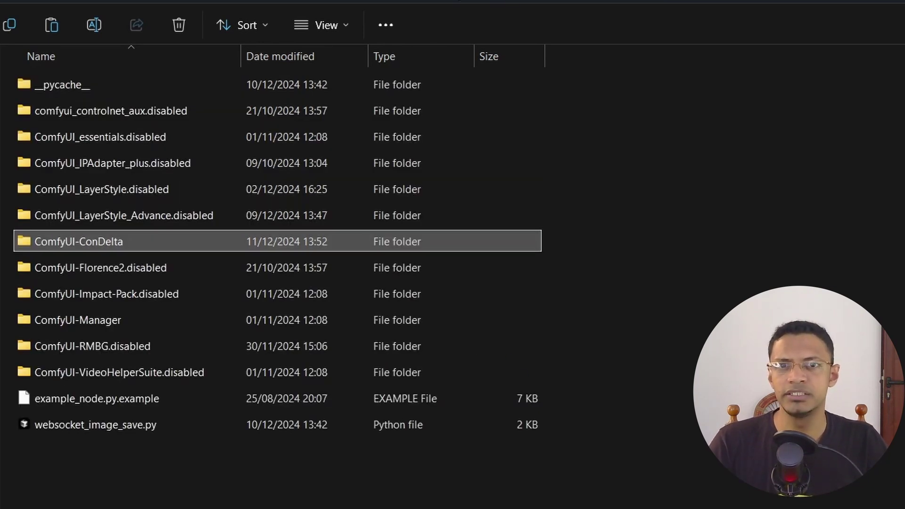
left_click(506, 1)
double_click(120, 85)
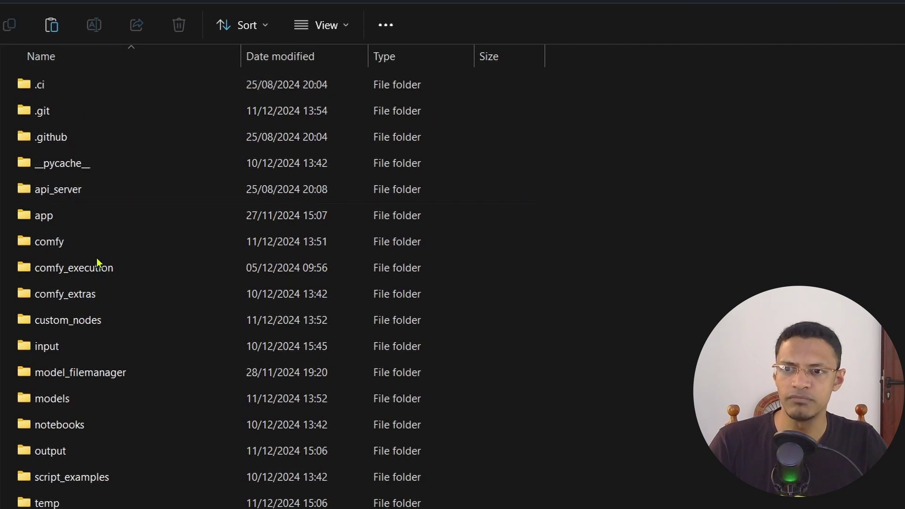
double_click(95, 398)
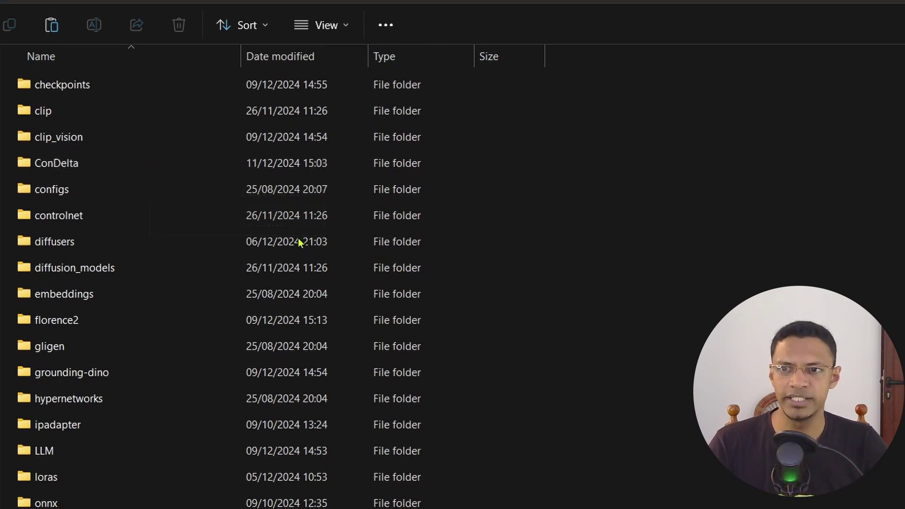
double_click(117, 163)
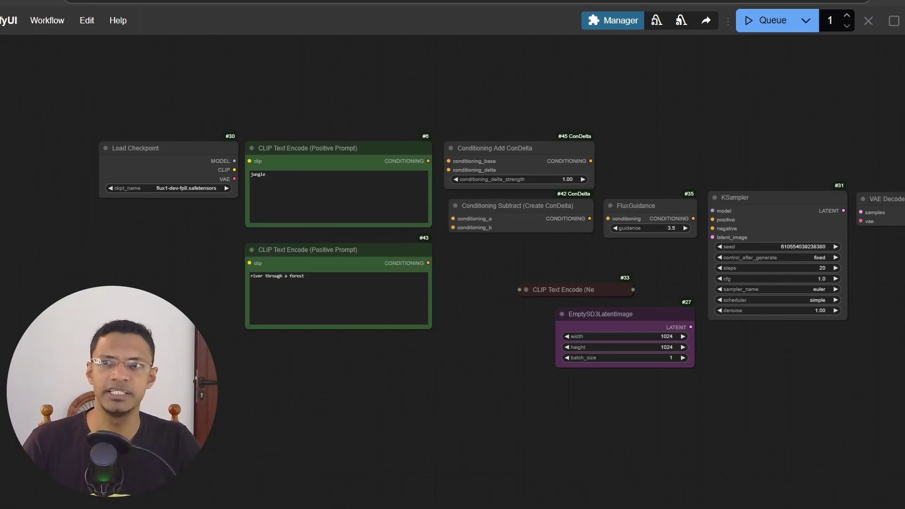
left_click(52, 24)
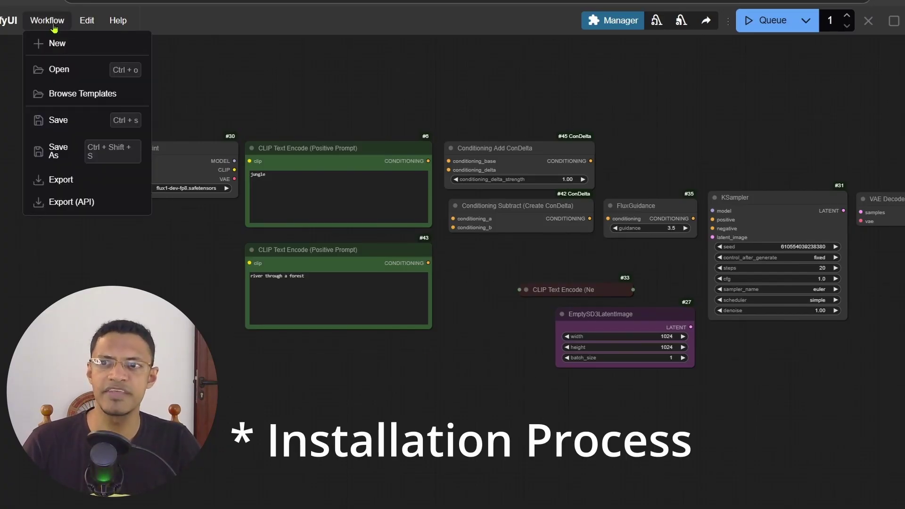
left_click(74, 69)
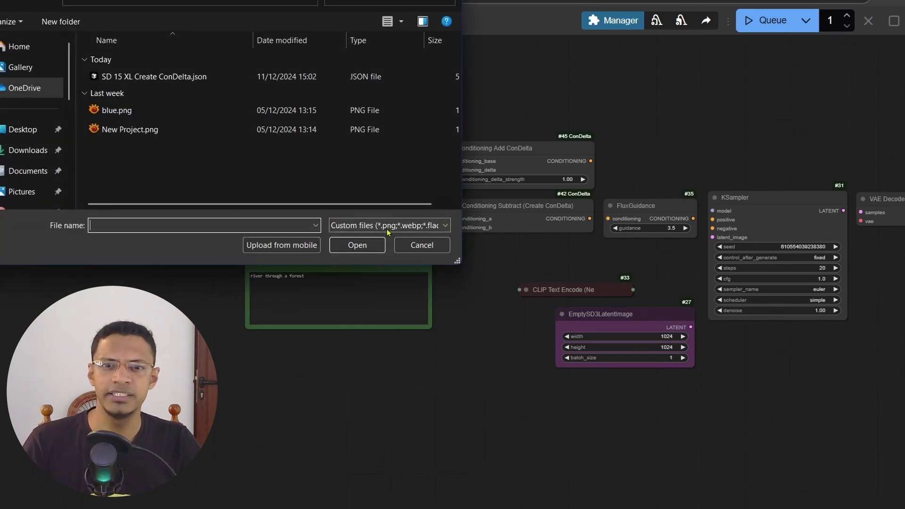
key("Escape")
Step: In ComfyUI, load the basic image generation template with the galaxy bottle from the workflow templates
left_click(47, 20)
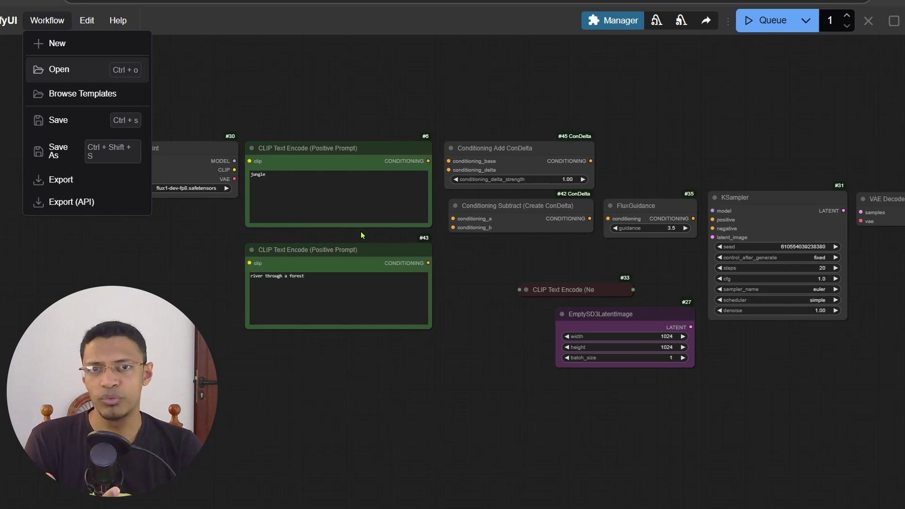
left_click(69, 97)
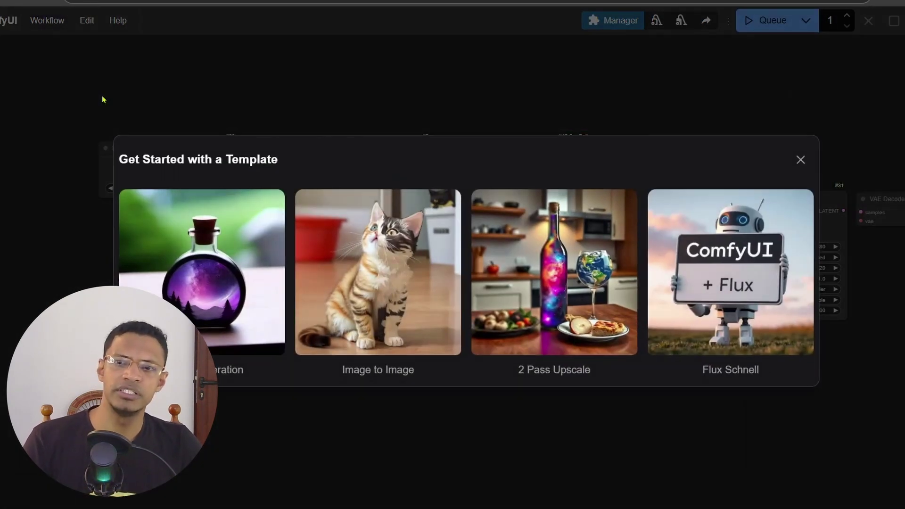
left_click(244, 265)
left_click_drag(874, 396, 580, 338)
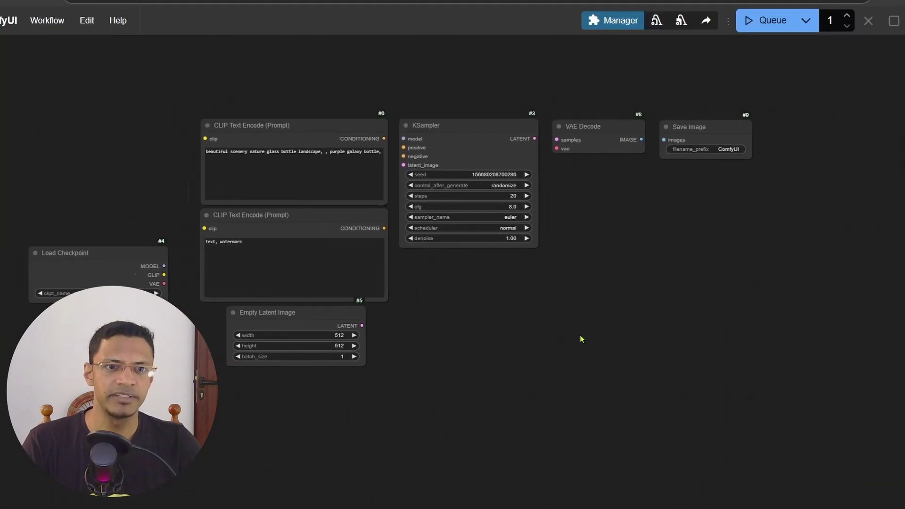
Step: Set the Empty Latent Image width and height to 768 and generate an image with the template's prompts
scroll(363, 401, "up", 10)
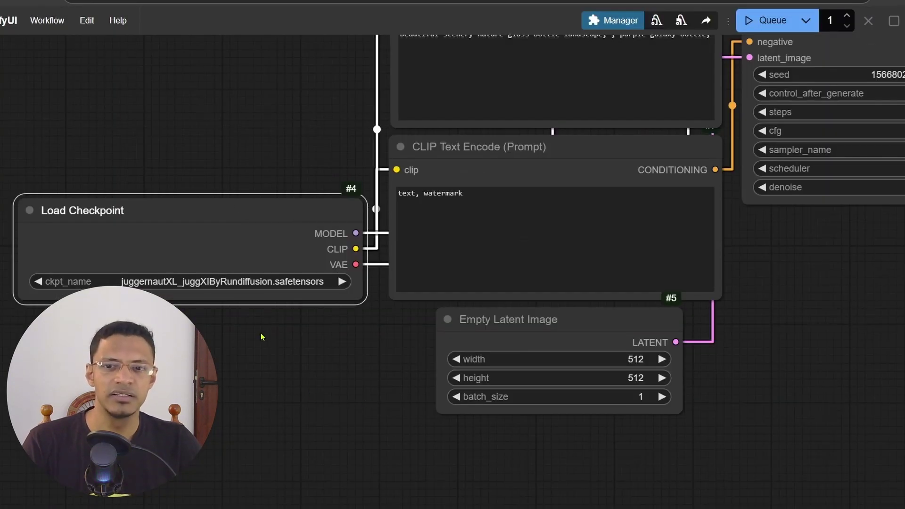
scroll(753, 296, "down", 6)
left_click_drag(868, 303, 685, 303)
scroll(685, 303, "up", 2)
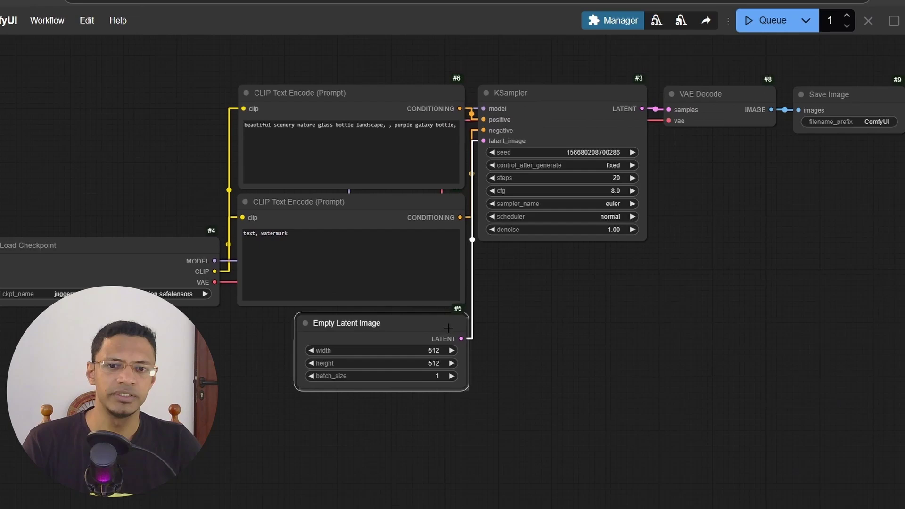
left_click(436, 353)
type("768")
key("Tab")
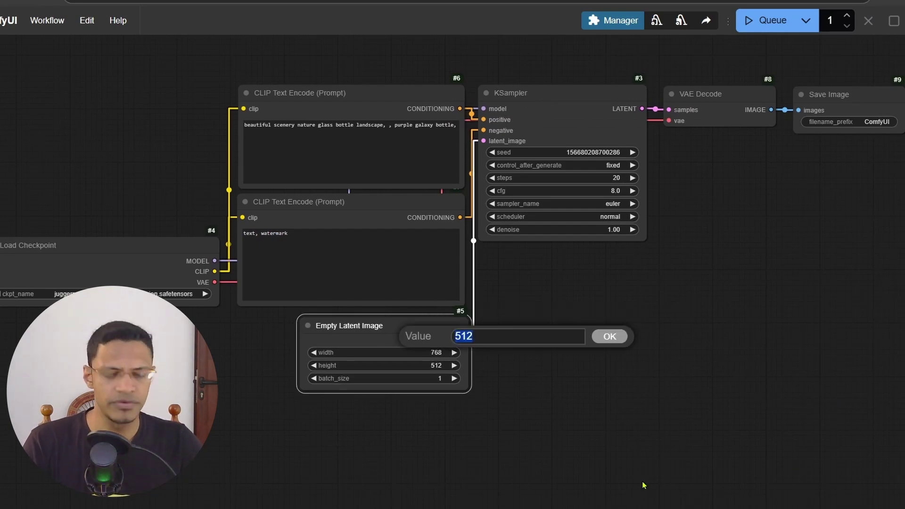
type("768")
key("Return")
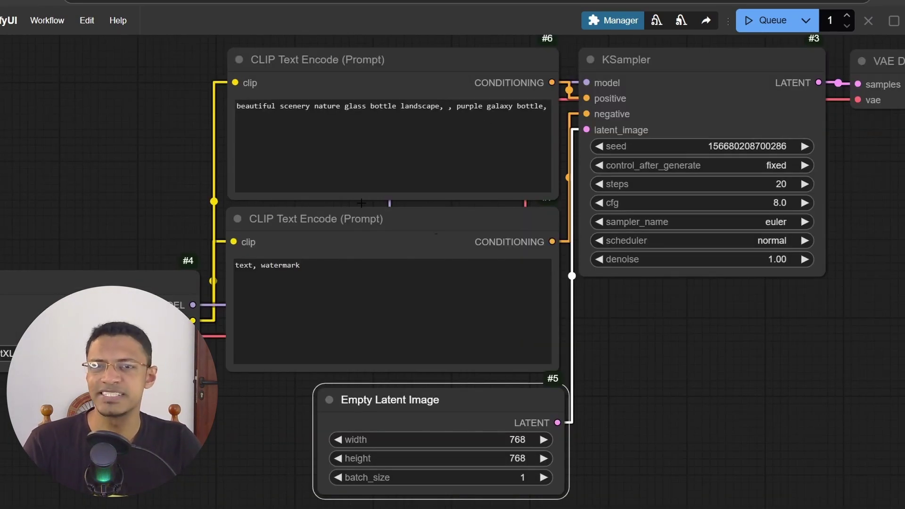
scroll(896, 85, "up", 2)
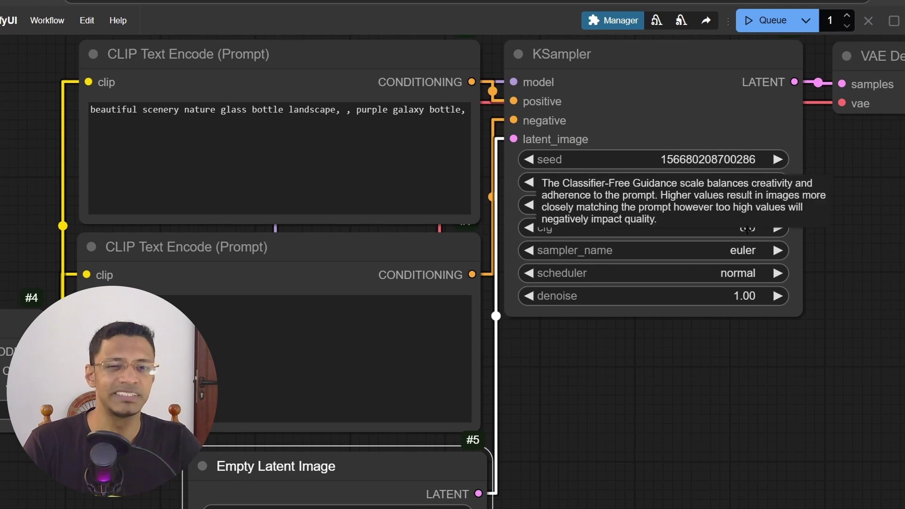
left_click(773, 22)
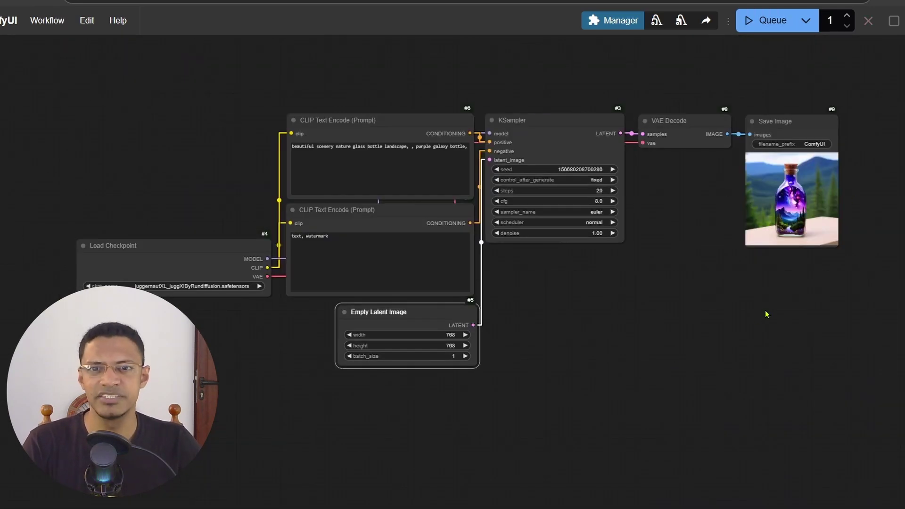
Step: Add an Apply ConDelta node to the workflow in the empty area above the prompt and KSampler nodes
scroll(759, 226, "up", 3)
left_click_drag(494, 312, 620, 396)
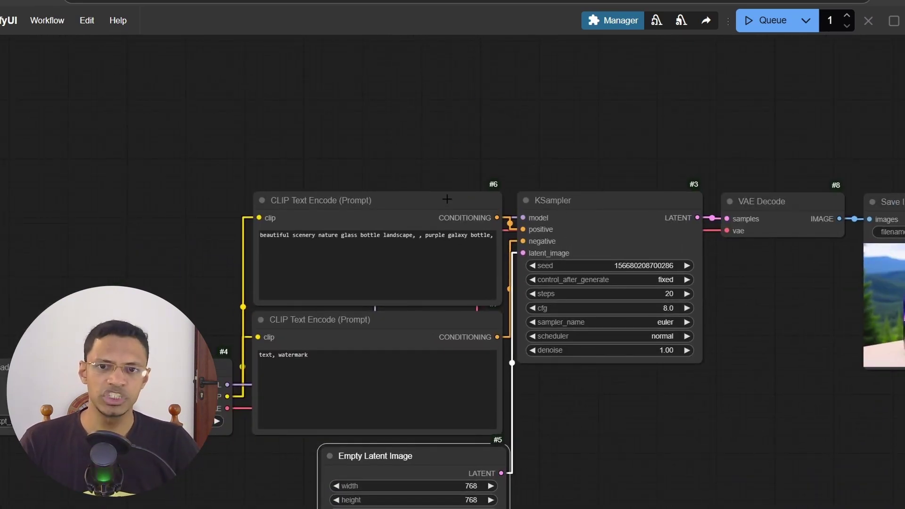
left_click(447, 199)
double_click(467, 108)
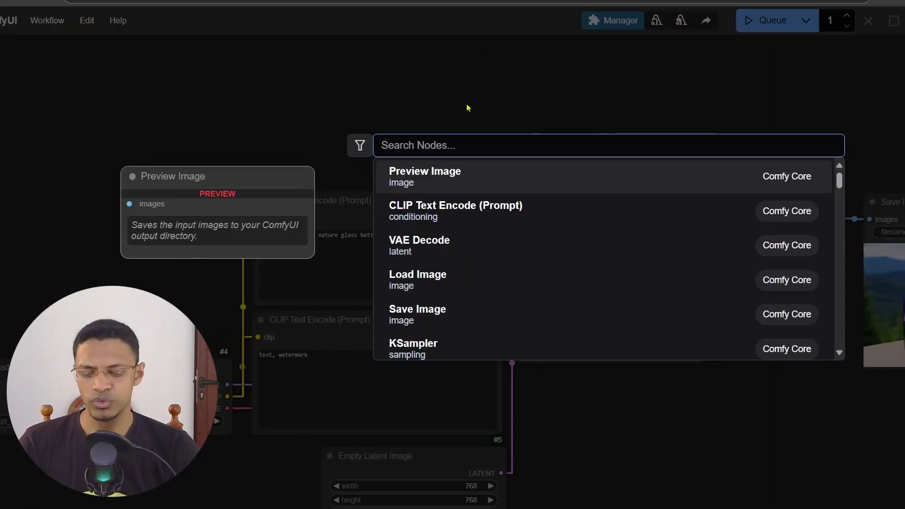
type("apply condelta")
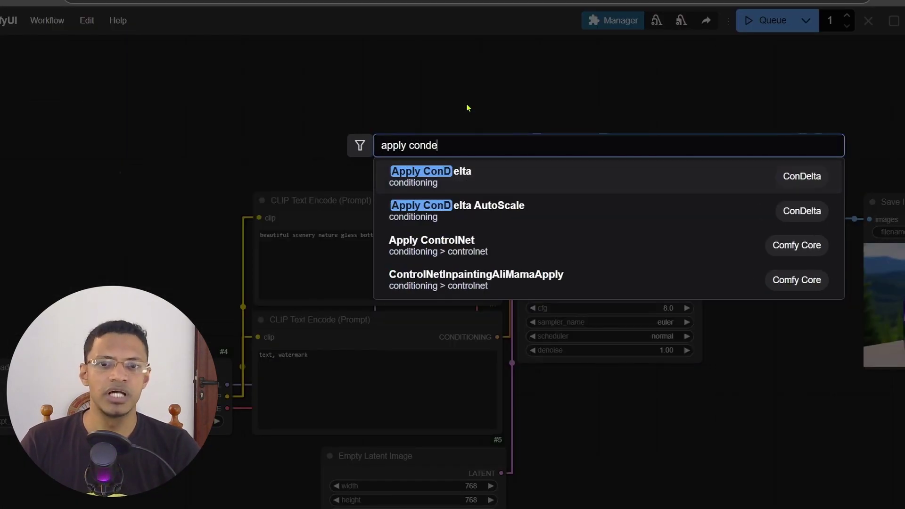
left_click(503, 183)
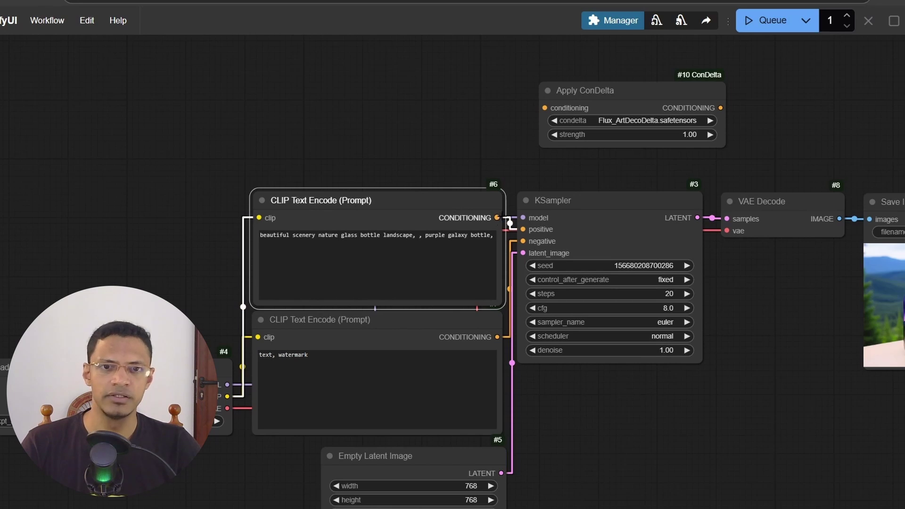
Step: Route the positive prompt's conditioning through Apply ConDelta into the KSampler's positive input, and place the node directly above the positive prompt
left_click_drag(497, 217, 545, 108)
left_click_drag(646, 92, 363, 99)
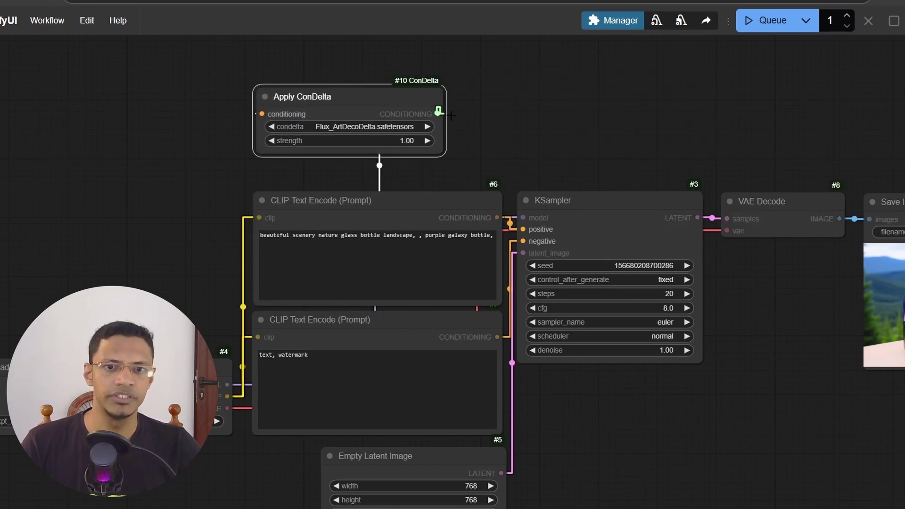
left_click_drag(438, 114, 523, 229)
left_click_drag(330, 97, 389, 96)
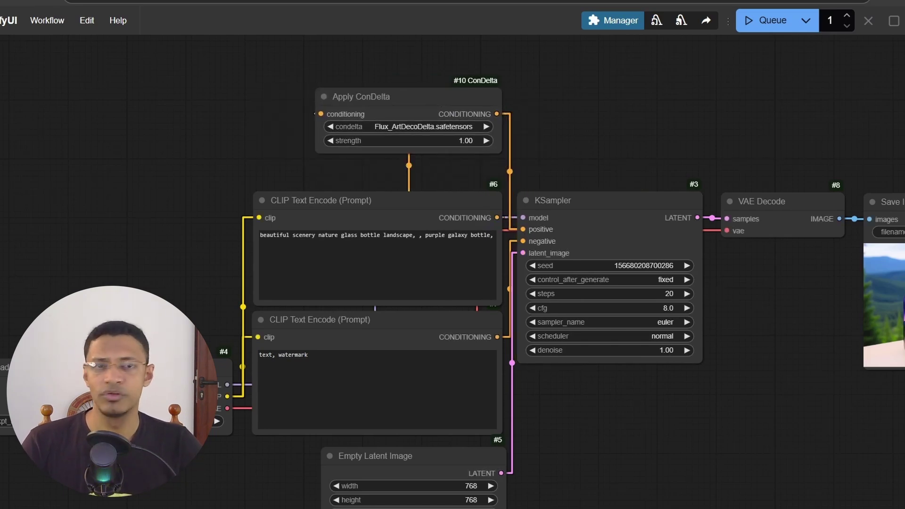
Step: Search the settings for link and set the link midpoint markers to arrows
left_click(10, 497)
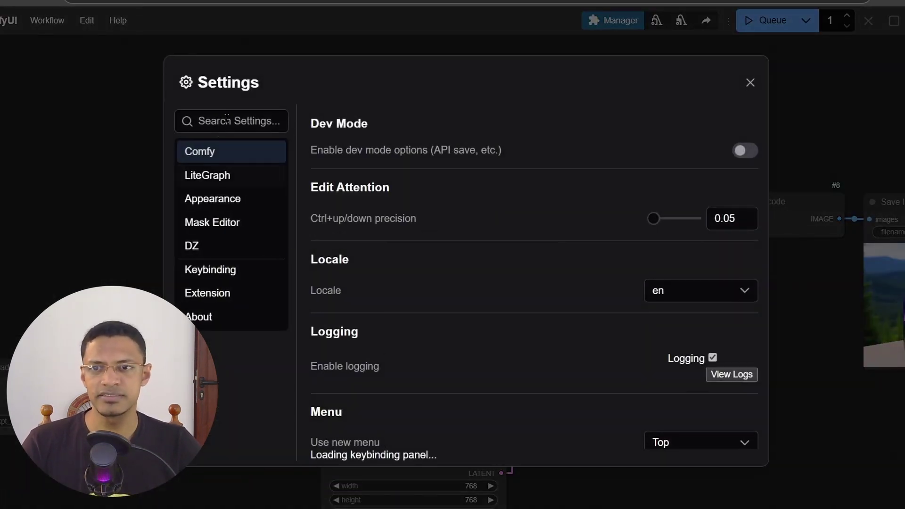
type("link")
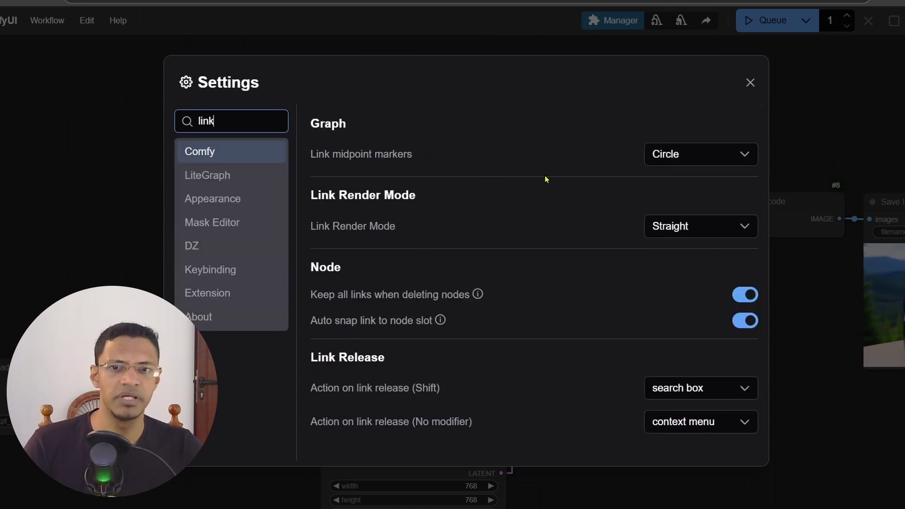
left_click(661, 154)
left_click(669, 226)
left_click(750, 82)
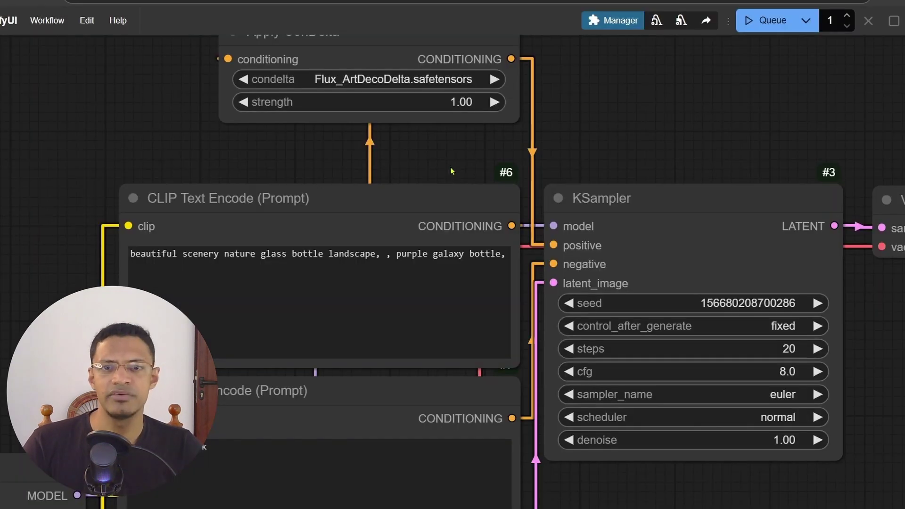
Step: Examine how the conditioning flows from the positive prompt through Apply ConDelta into the KSampler
left_click_drag(453, 171, 457, 209)
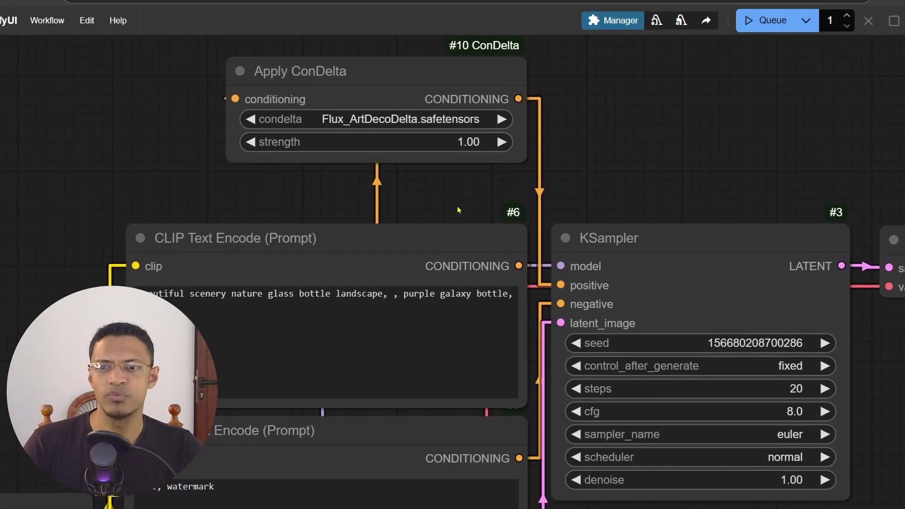
left_click(297, 253)
left_click(384, 74)
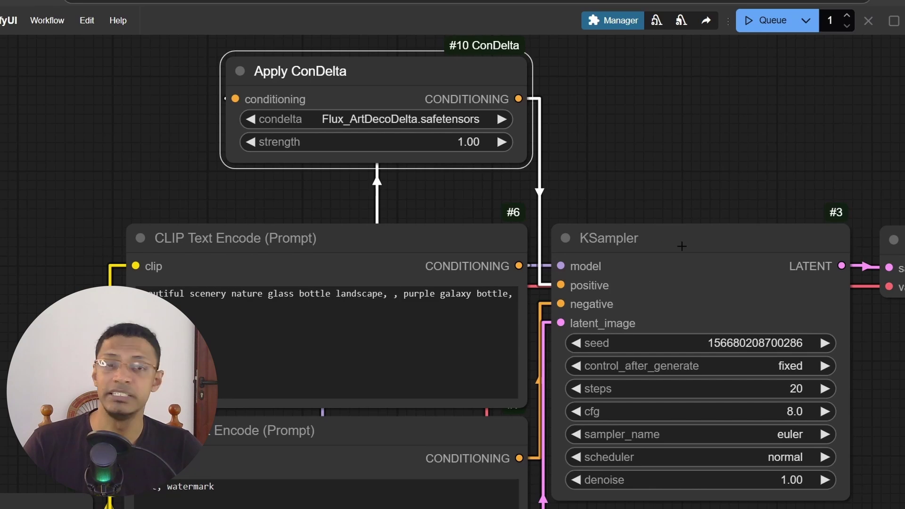
left_click(743, 197)
scroll(743, 197, "down", 8)
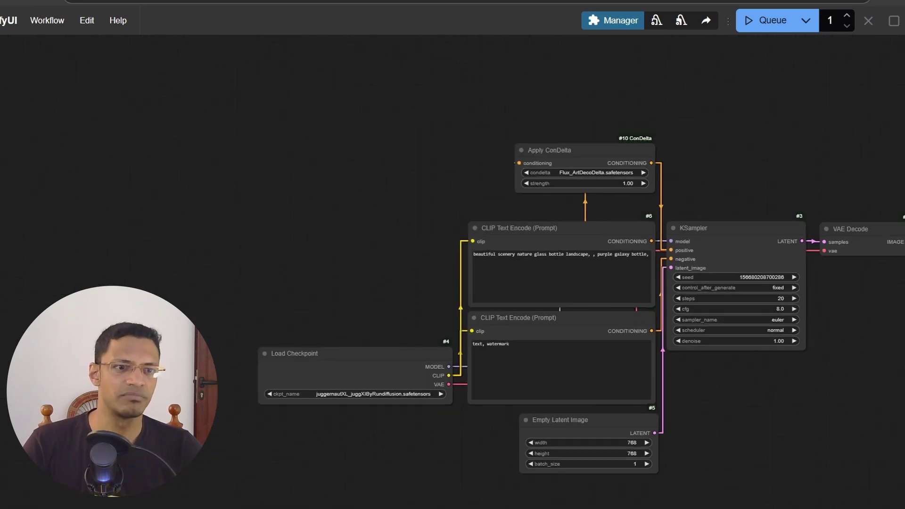
left_click_drag(757, 206, 532, 134)
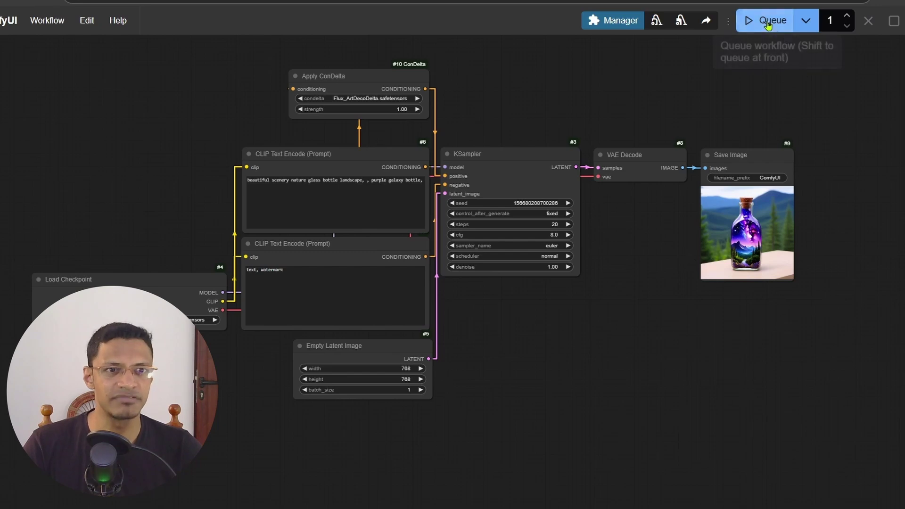
Step: Set the Apply ConDelta node's condelta to SDXL_LushJungleDelta.safetensors and generate an image
left_click(311, 97)
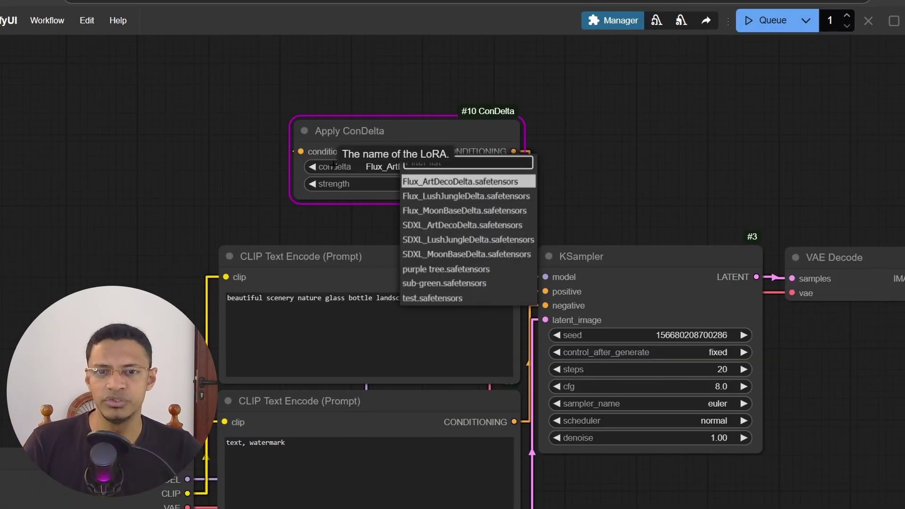
scroll(213, 226, "down", 5)
left_click_drag(92, 368, 288, 297)
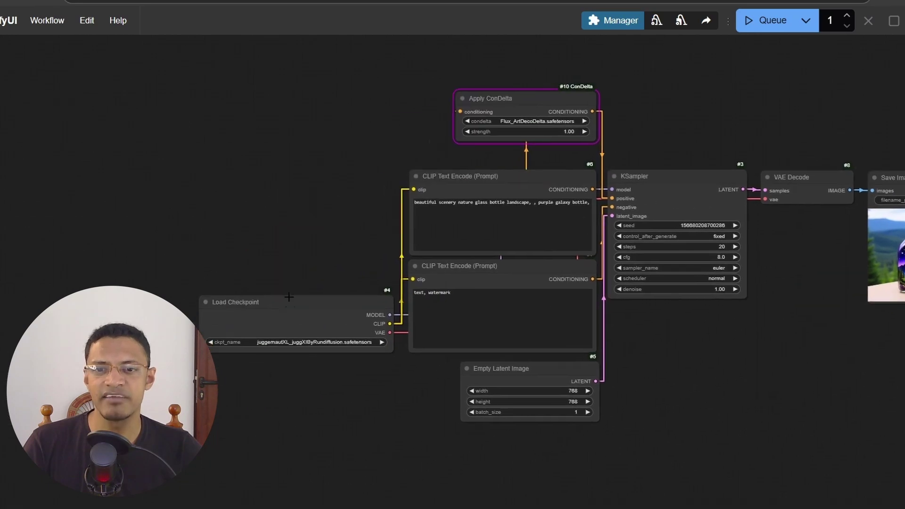
scroll(289, 297, "up", 5)
left_click_drag(377, 79, 96, 344)
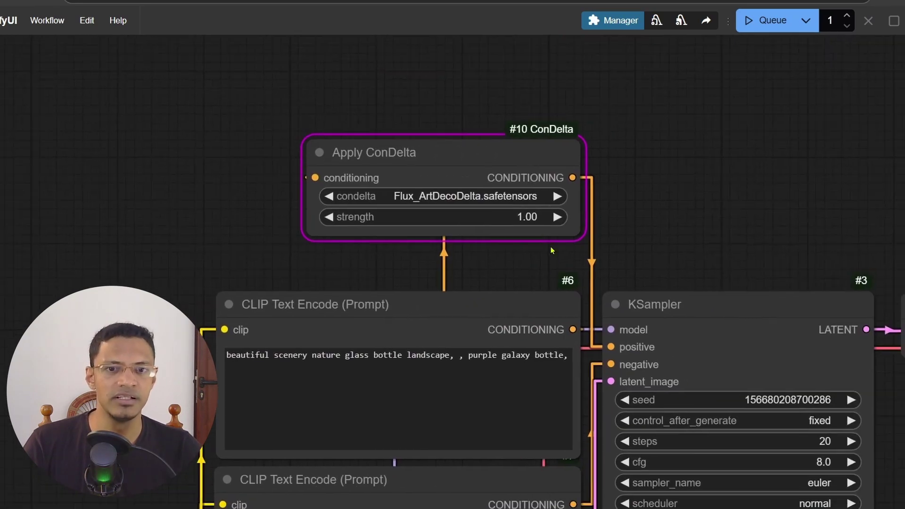
left_click(569, 197)
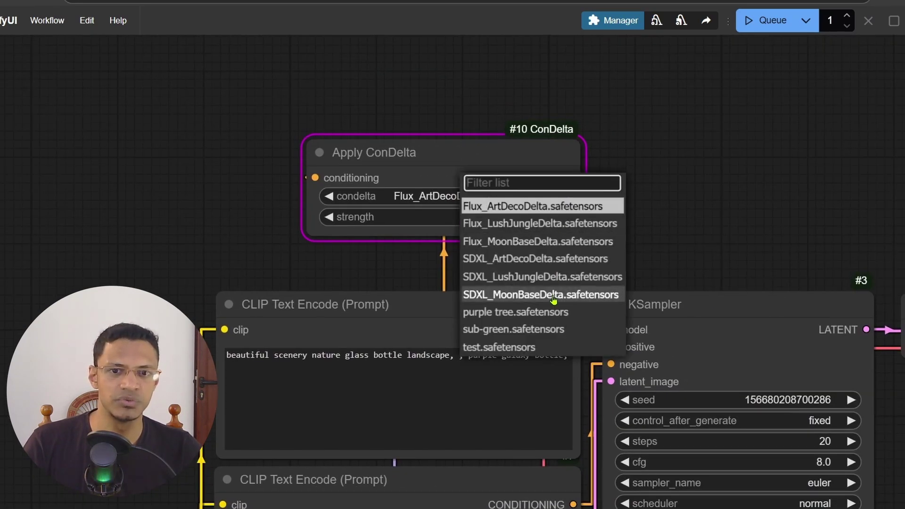
left_click(551, 277)
scroll(694, 255, "down", 3)
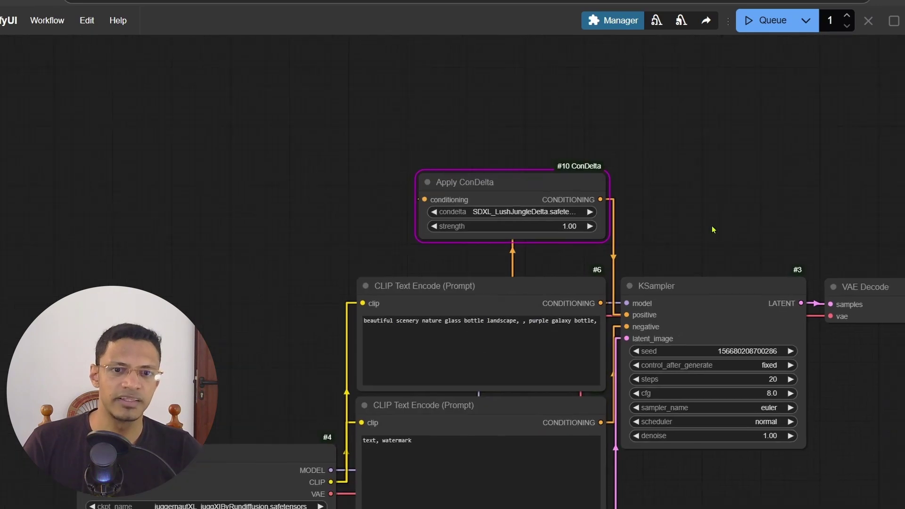
left_click_drag(896, 471, 674, 378)
Step: Set the Apply ConDelta node's condelta to SDXL_MoonBaseDelta.safetensors and generate an image to examine
scroll(839, 347, "up", 6)
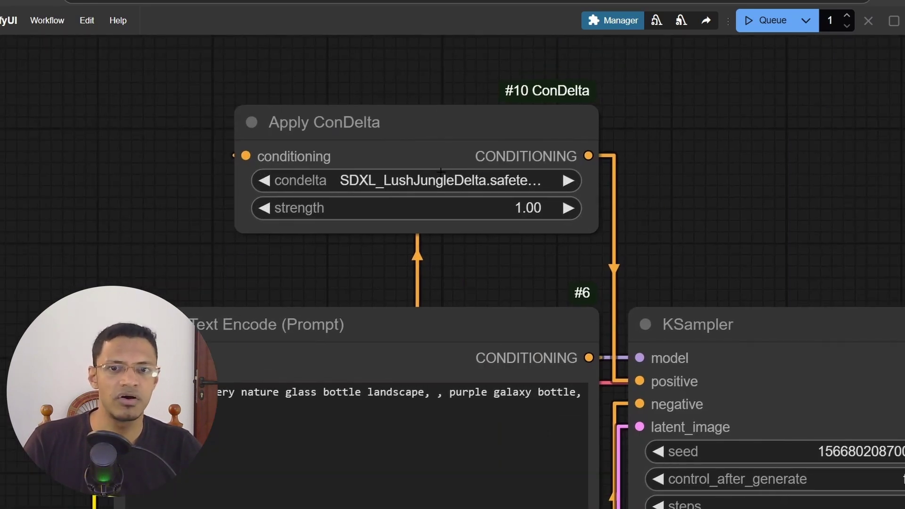
left_click(443, 180)
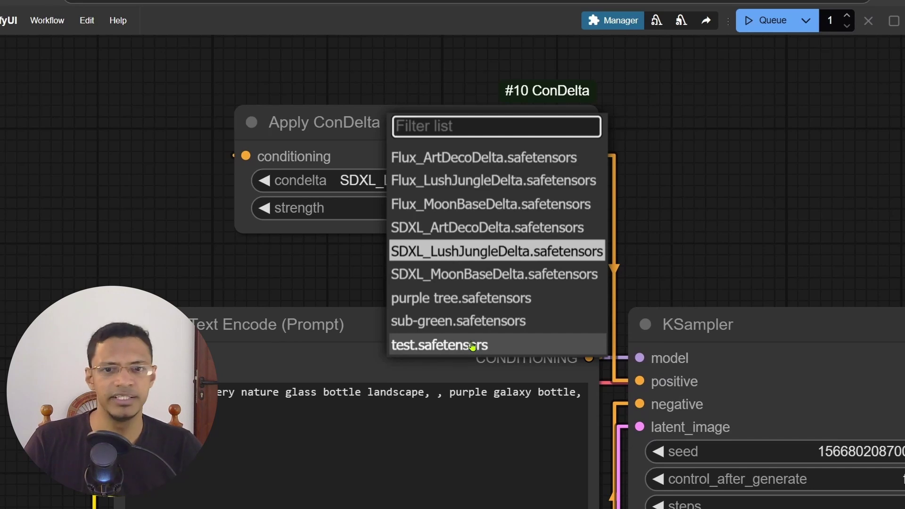
left_click(485, 277)
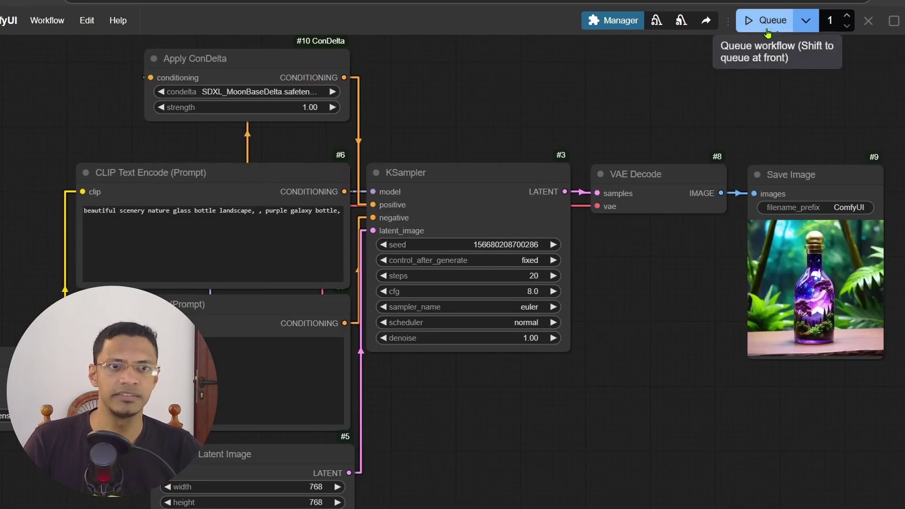
left_click(757, 21)
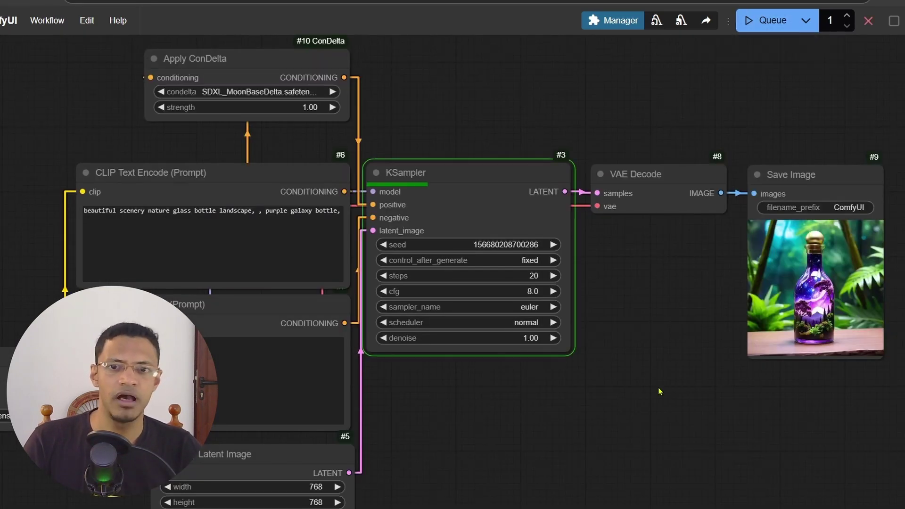
scroll(501, 336, "up", 3)
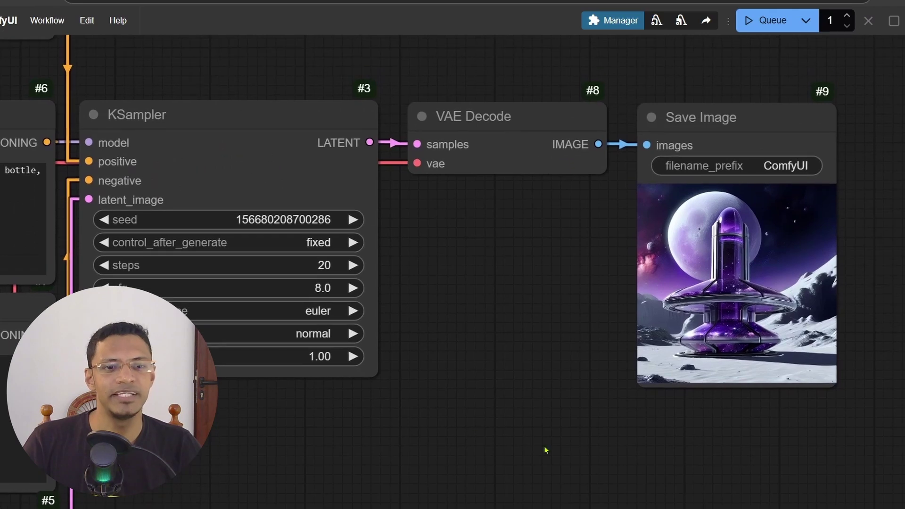
scroll(531, 372, "down", 5)
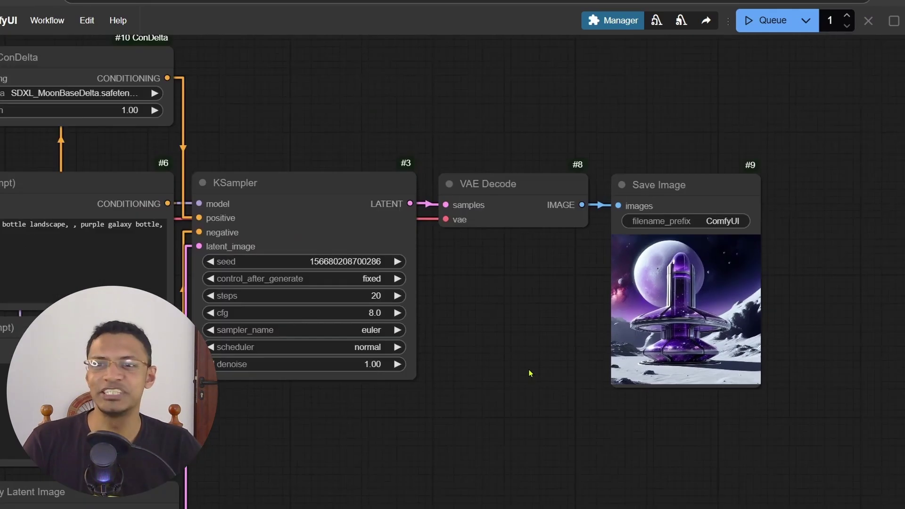
Step: Set the Apply ConDelta node's condelta to SDXL_ArtDecoDelta.safetensors and generate an image
scroll(561, 196, "up", 8)
left_click(542, 106)
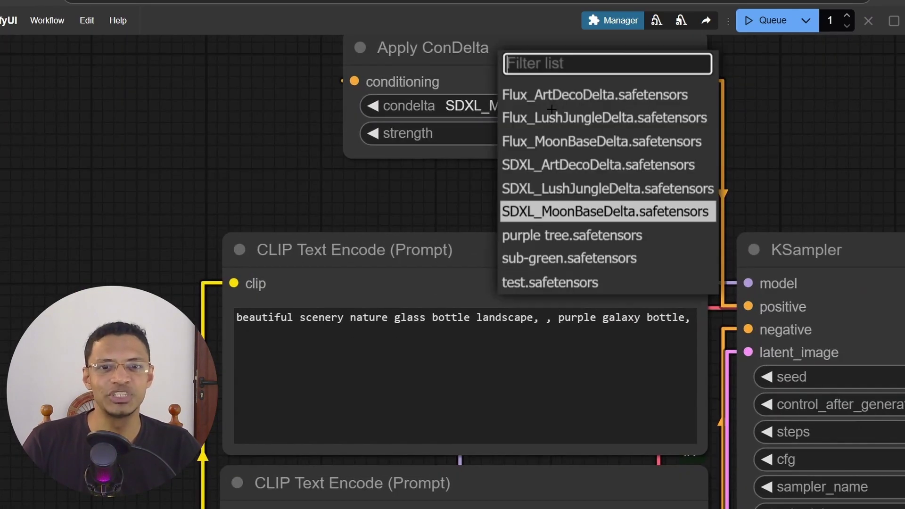
left_click(595, 169)
scroll(879, 177, "down", 5)
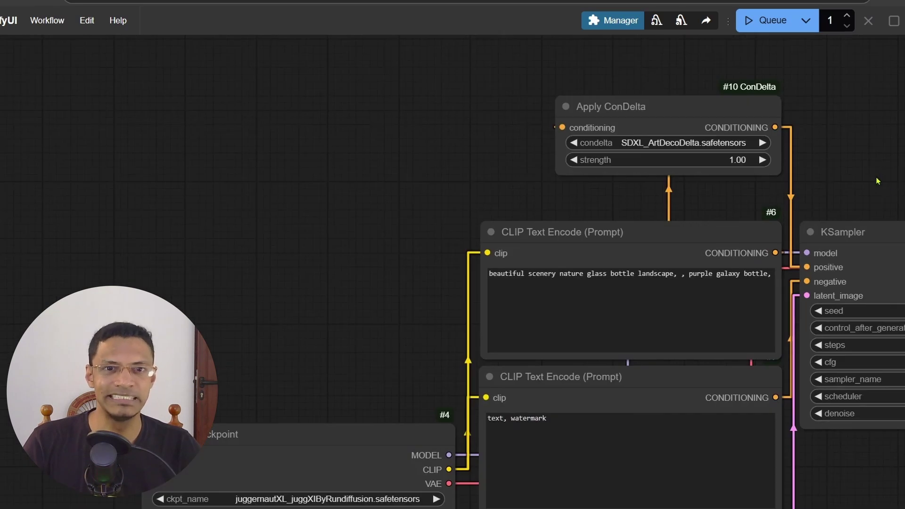
left_click_drag(878, 181, 302, 168)
left_click_drag(262, 128, 490, 139)
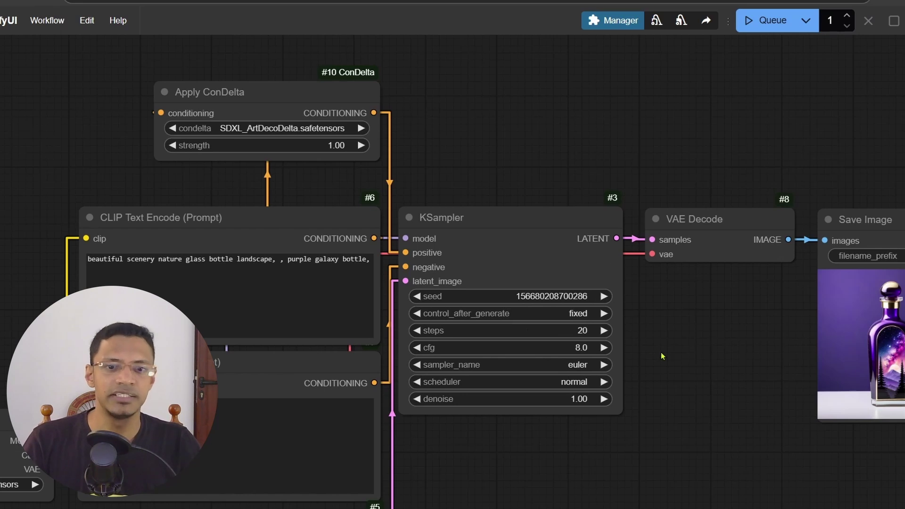
scroll(610, 237, "up", 2)
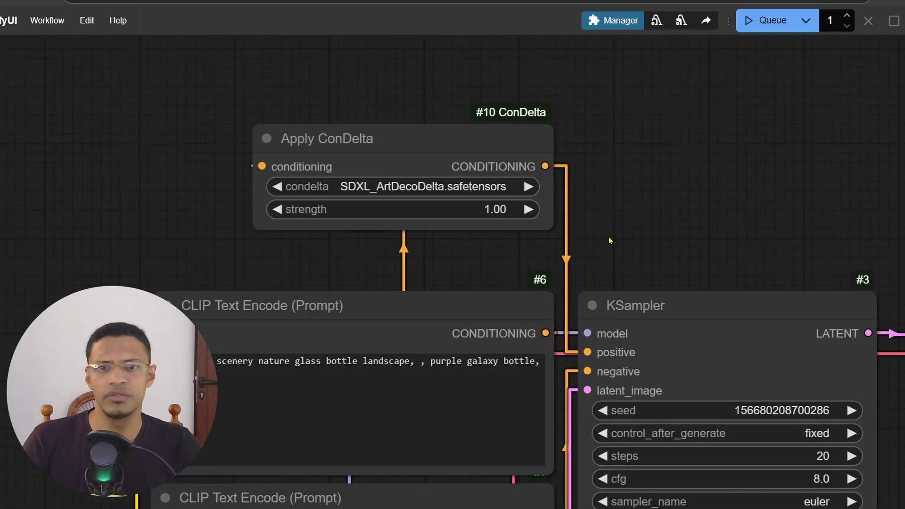
left_click(448, 189)
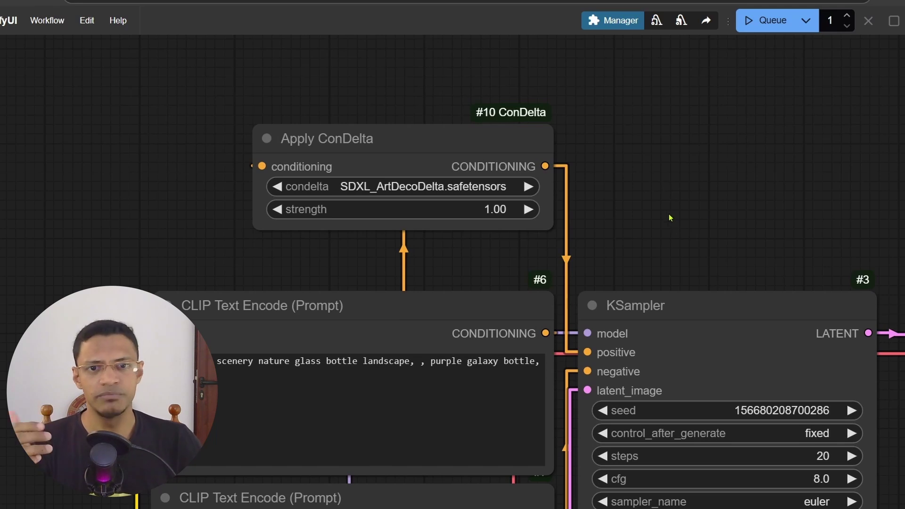
left_click_drag(765, 213, 498, 332)
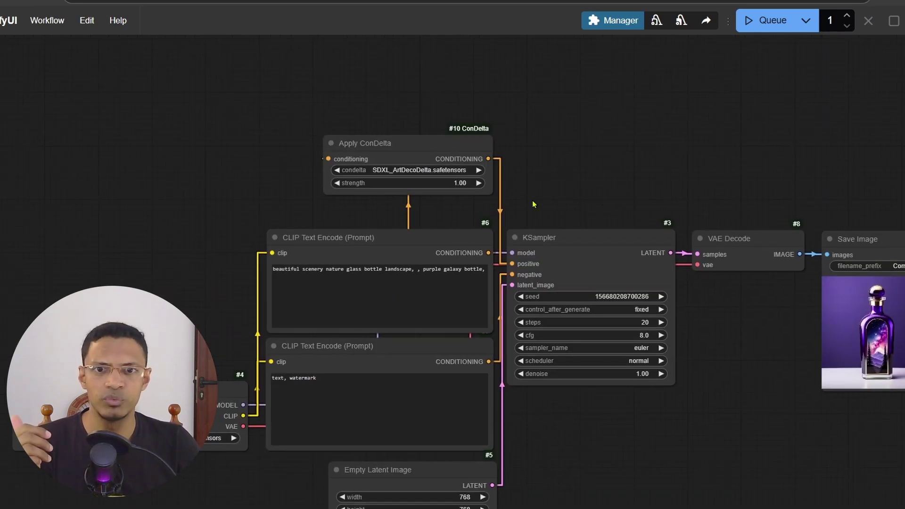
Step: Remove the Apply ConDelta node and place four copies of the positive prompt node in a row above the workflow
key("ctrl+z")
left_click_drag(439, 176, 470, 206)
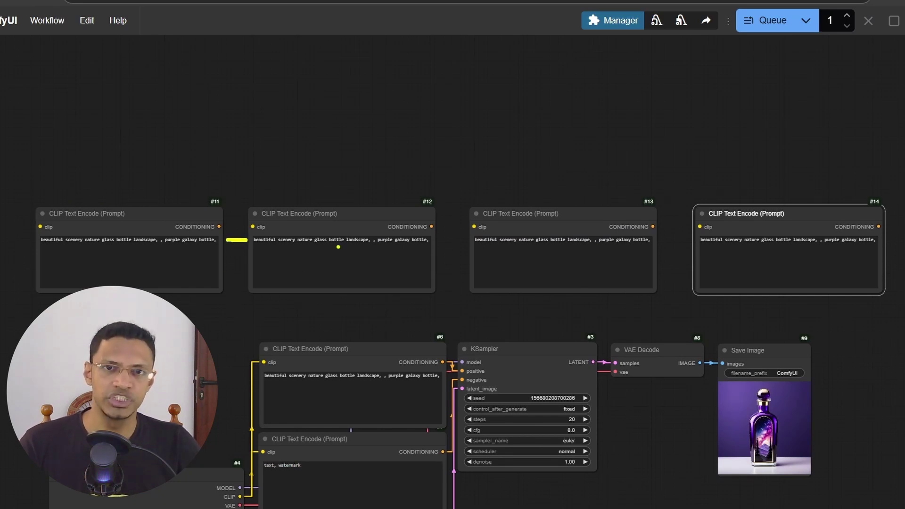
mouse_move(398, 179)
left_mouse_down()
mouse_move(446, 292)
mouse_move(375, 314)
left_mouse_up()
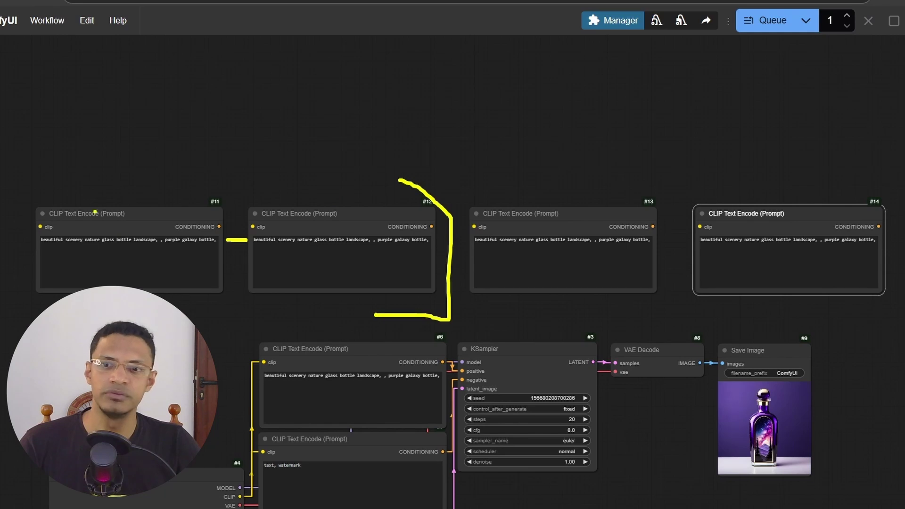
mouse_move(59, 191)
left_mouse_down()
mouse_move(40, 193)
mouse_move(40, 300)
left_mouse_up()
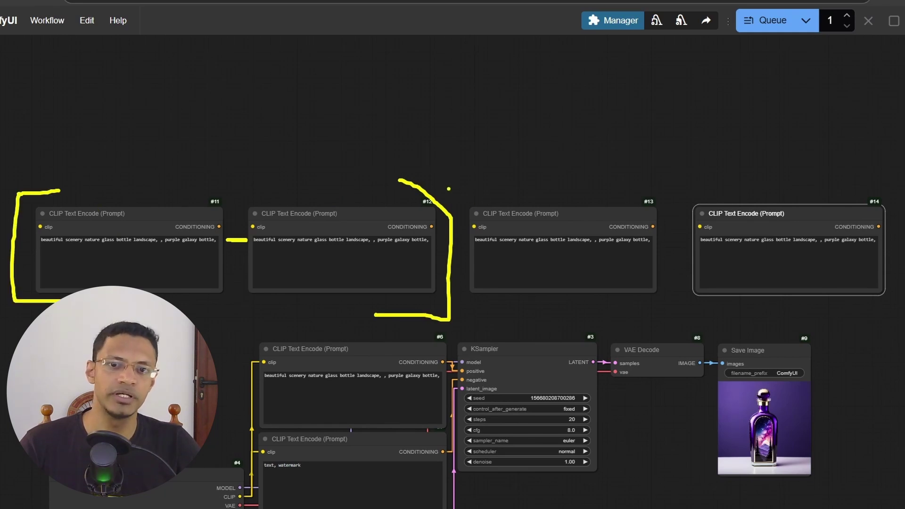
mouse_move(448, 189)
left_mouse_down()
mouse_move(487, 188)
mouse_move(465, 207)
left_mouse_up()
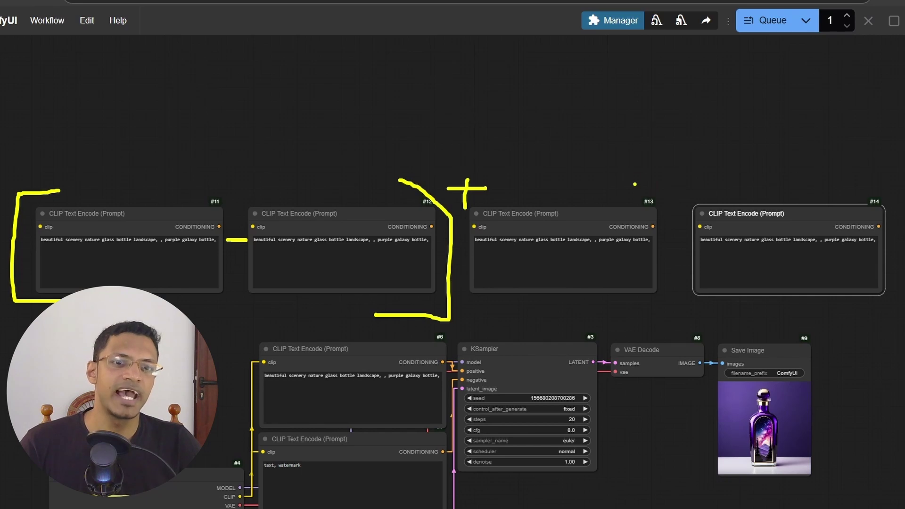
left_click_drag(676, 182, 777, 190)
left_click_drag(793, 181, 797, 184)
left_click_drag(824, 178, 821, 186)
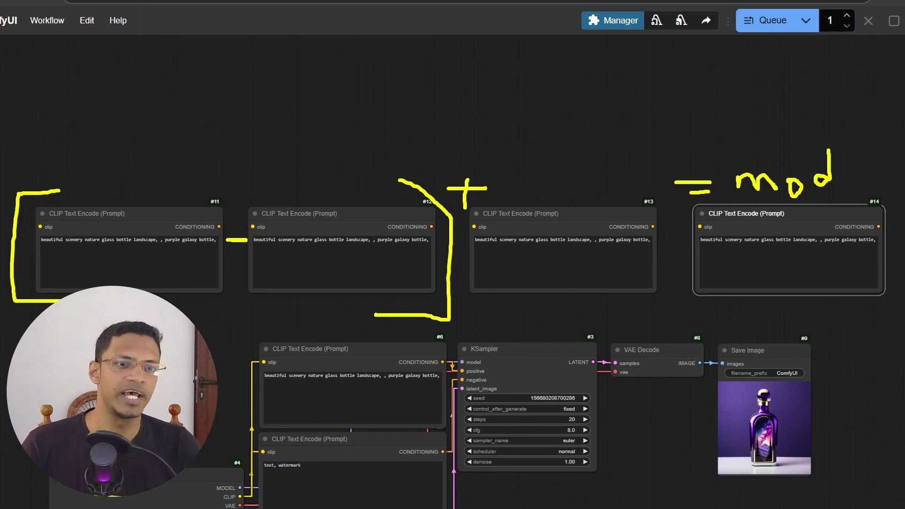
left_click_drag(828, 150, 828, 187)
left_click_drag(835, 181, 854, 186)
left_click_drag(847, 144, 865, 191)
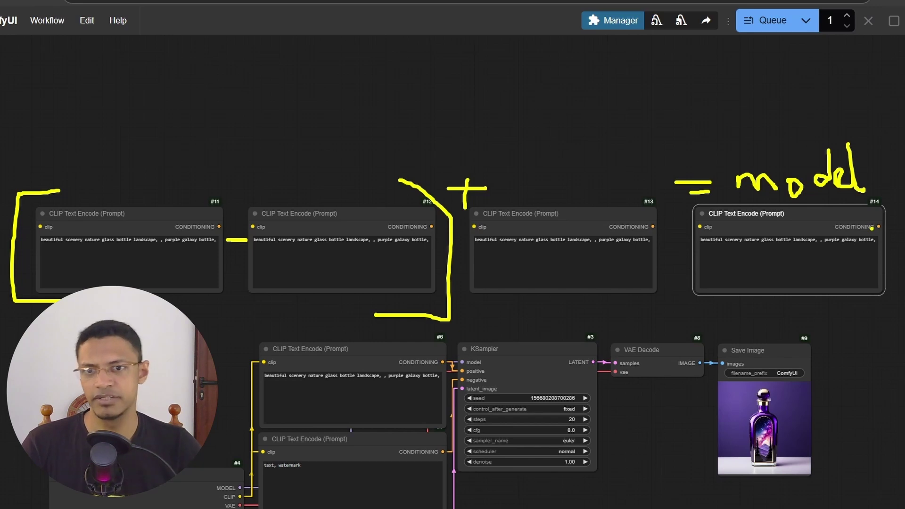
Step: Remove the four copied prompt nodes and move the Load Checkpoint node and both prompt nodes farther from the KSampler
mouse_move(35, 127)
left_mouse_down()
mouse_move(625, 129)
mouse_move(644, 138)
mouse_move(658, 191)
left_mouse_up()
mouse_move(151, 145)
left_mouse_down()
mouse_move(360, 303)
mouse_move(398, 430)
mouse_move(337, 303)
mouse_move(251, 319)
left_mouse_up()
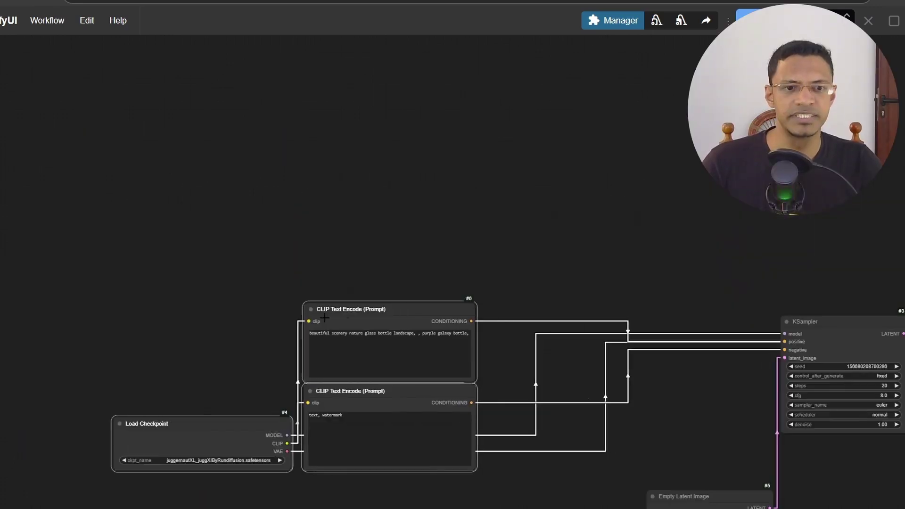
left_click_drag(457, 356, 384, 268)
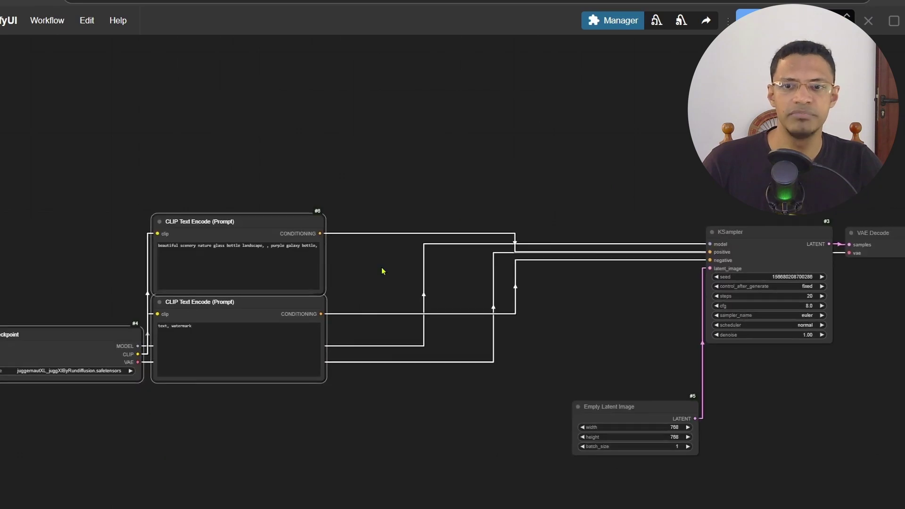
scroll(384, 268, "up", 2)
left_click(357, 168)
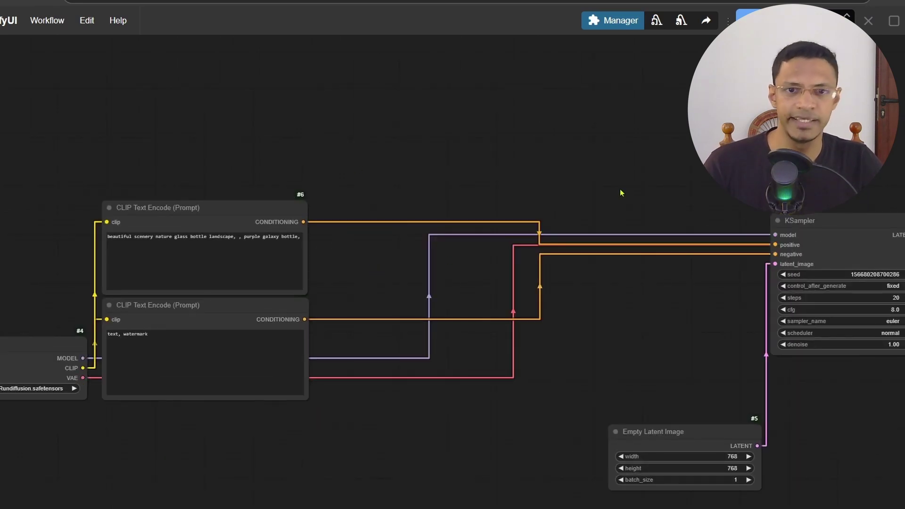
Step: Place two CLIP Text Encode nodes above the positive prompt, containing "a golden city underwater" and "day, sun, bright"
left_click_drag(620, 193, 616, 210)
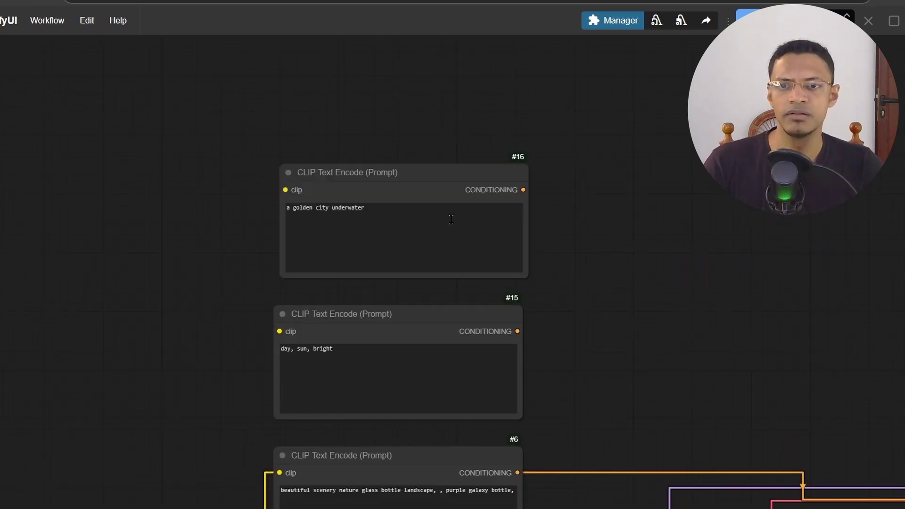
left_click(431, 189)
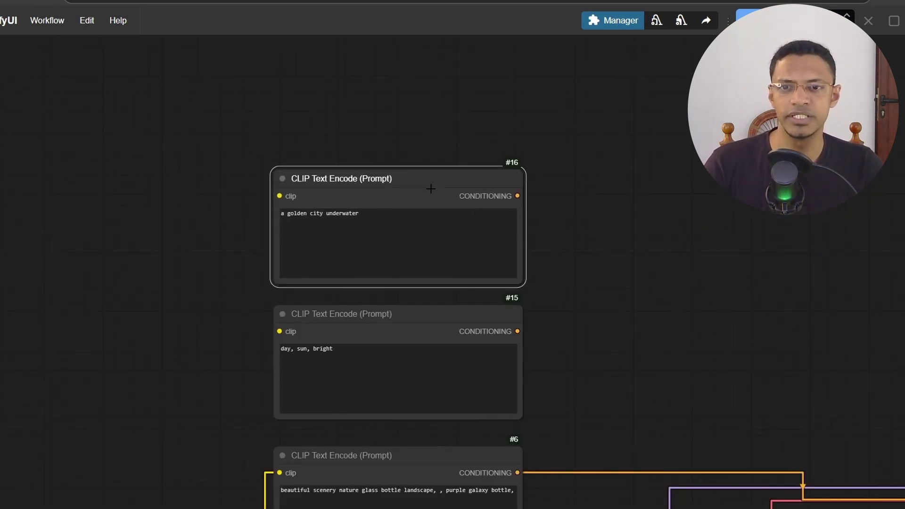
left_click_drag(659, 341, 478, 324)
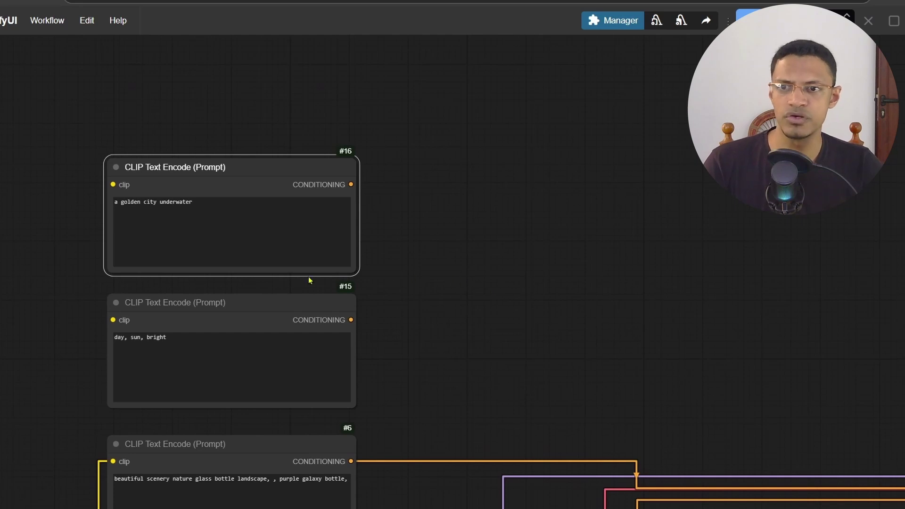
Step: Examine the prompt texts in the two new CLIP Text Encode nodes
scroll(81, 211, "up", 5)
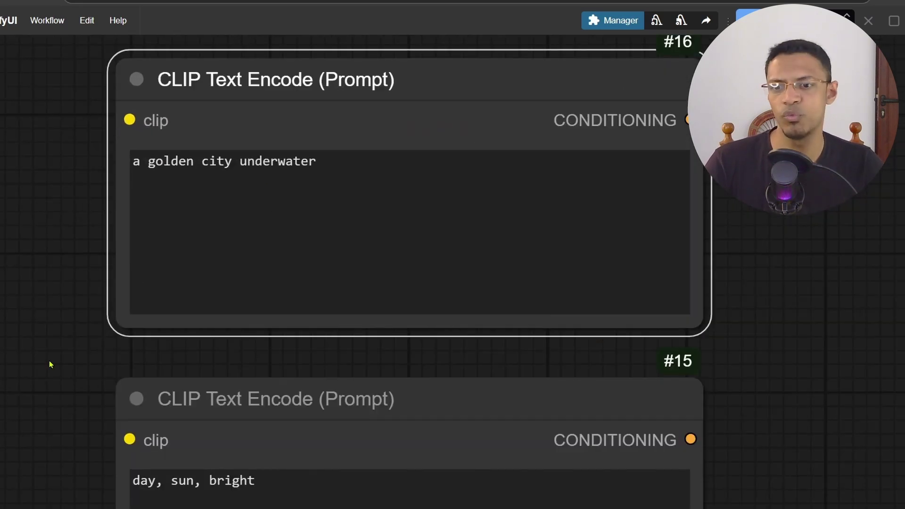
left_click_drag(50, 364, 20, 259)
scroll(24, 264, "down", 3)
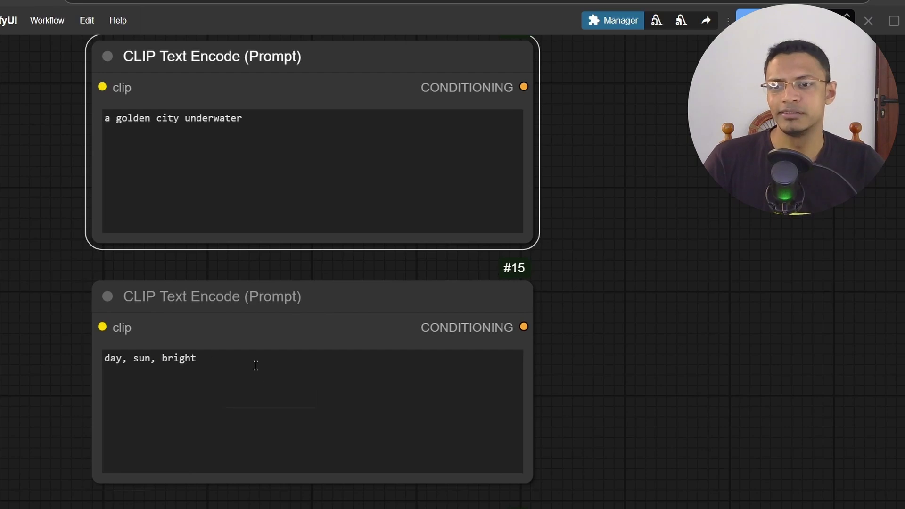
left_click(421, 419)
key("ctrl+a")
left_click(478, 421)
scroll(701, 313, "down", 3)
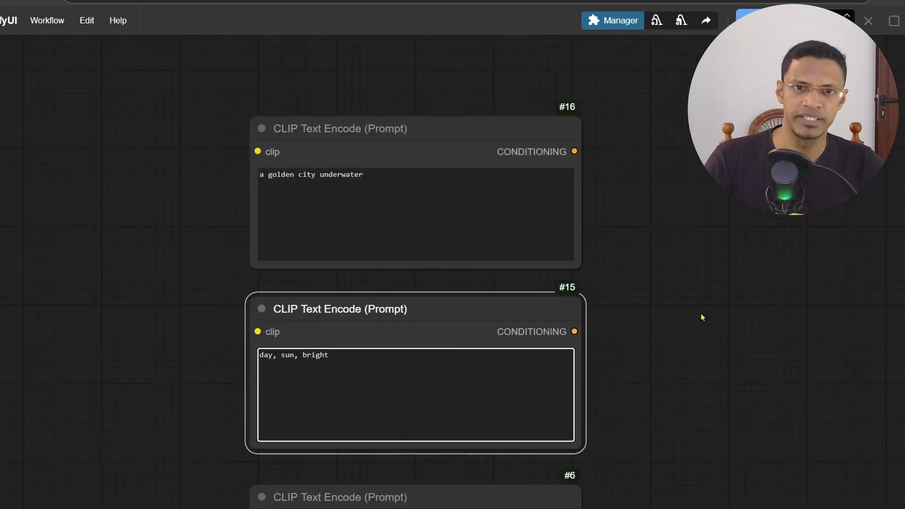
Step: Add a Conditioning Subtract (Create ConDelta) node beside the two new prompt nodes
double_click(582, 236)
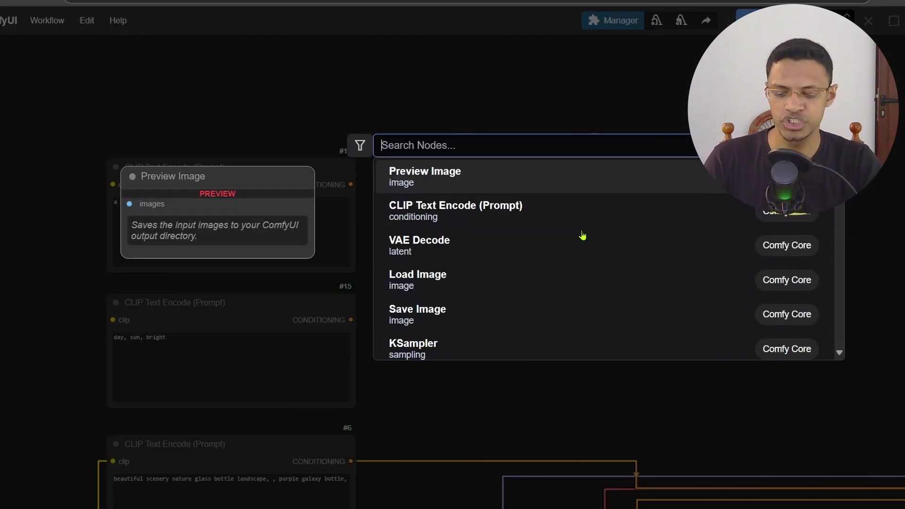
type("condelta ")
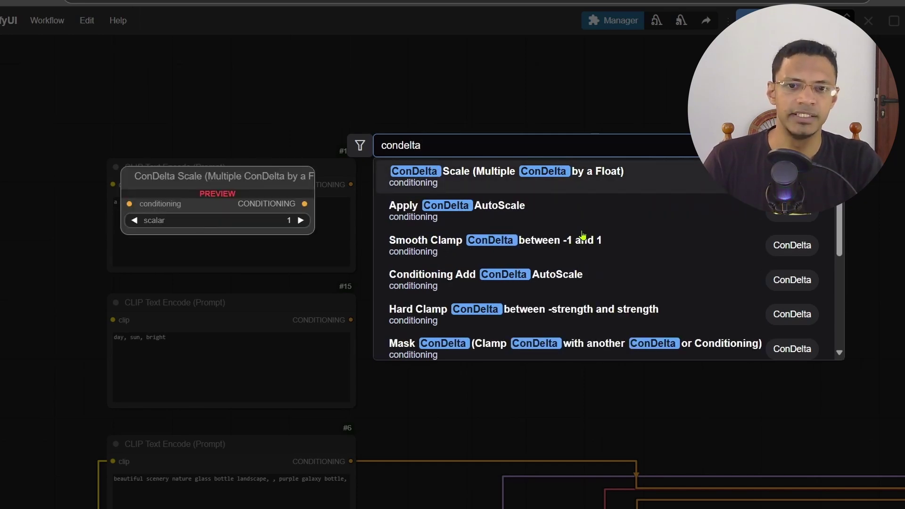
type("su")
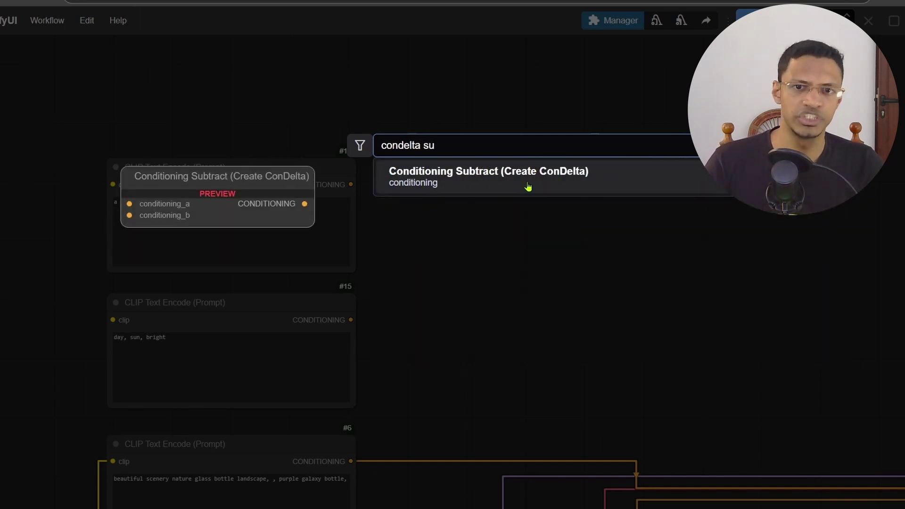
left_click(542, 186)
left_click_drag(617, 220, 474, 194)
left_click_drag(480, 327, 487, 275)
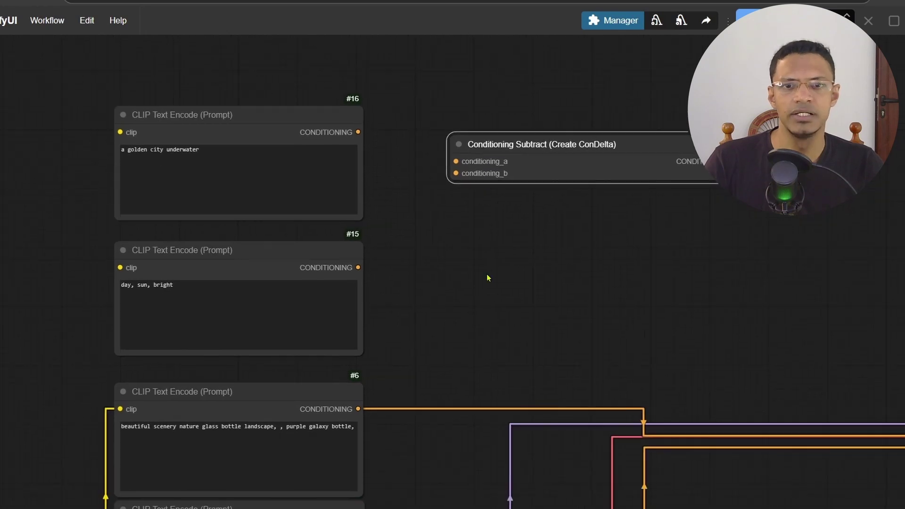
Step: Wire the golden city prompt to conditioning_a and the "day, sun, bright" prompt to conditioning_b, and feed both prompts from the checkpoint's CLIP
left_click_drag(348, 134, 452, 154)
left_click_drag(358, 267, 456, 173)
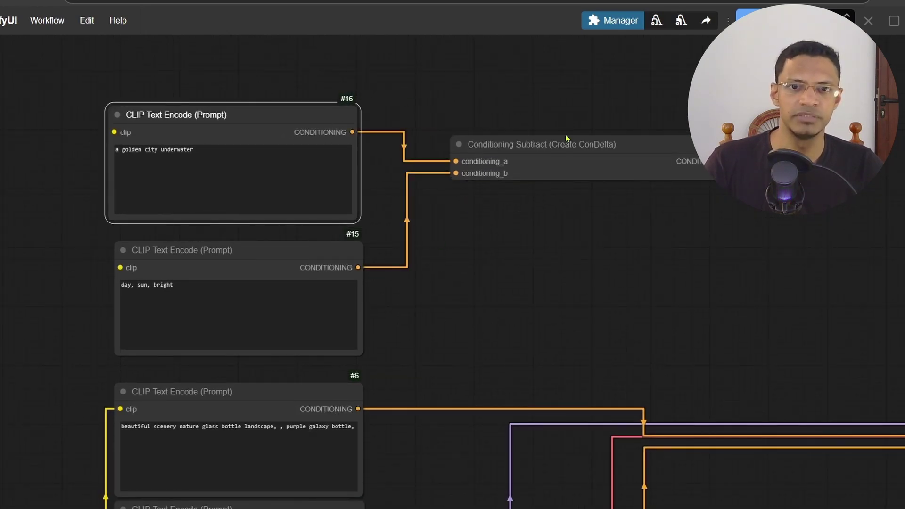
left_click_drag(542, 144, 488, 172)
scroll(490, 150, "down", 2)
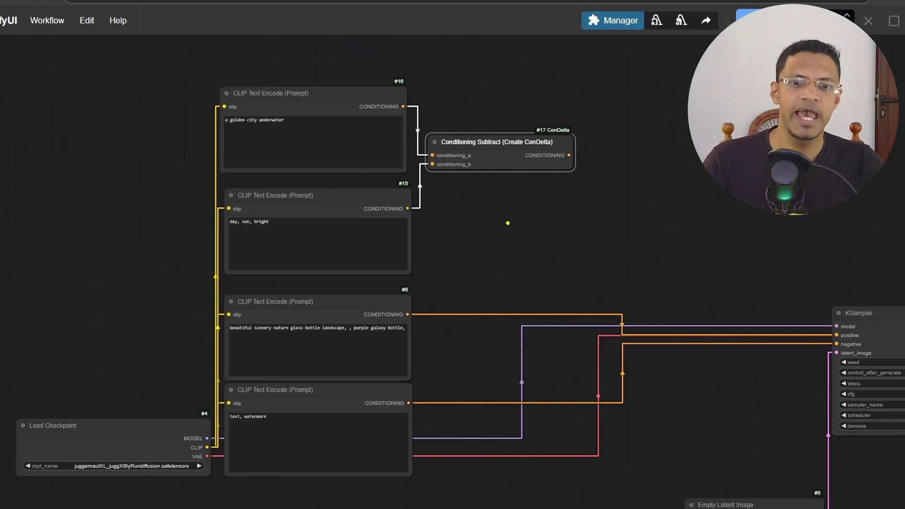
left_click_drag(507, 223, 506, 282)
left_click_drag(485, 260, 523, 259)
left_click_drag(568, 195, 538, 250)
mouse_move(471, 278)
left_mouse_down()
mouse_move(430, 309)
mouse_move(443, 326)
left_mouse_up()
key("Escape")
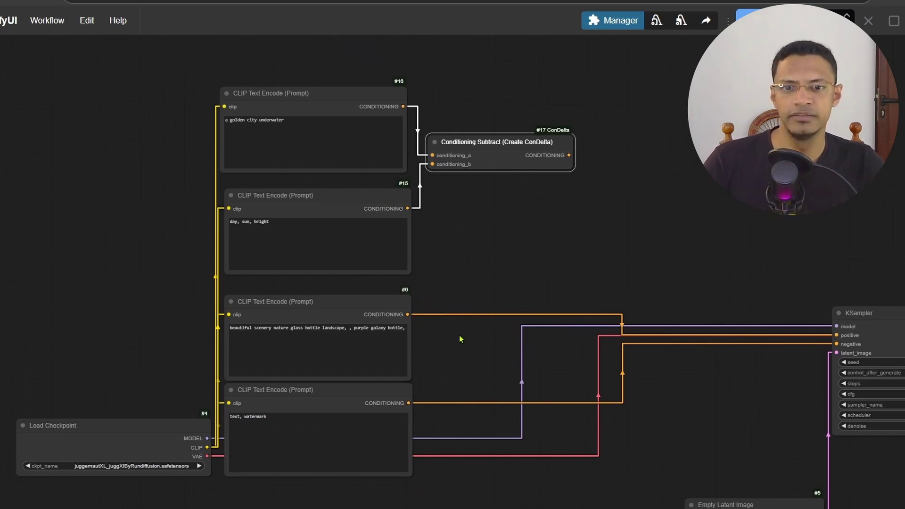
Step: Add a Conditioning Add ConDelta node near the Conditioning Subtract node
scroll(588, 215, "up", 2)
left_click_drag(588, 215, 543, 190)
double_click(590, 190)
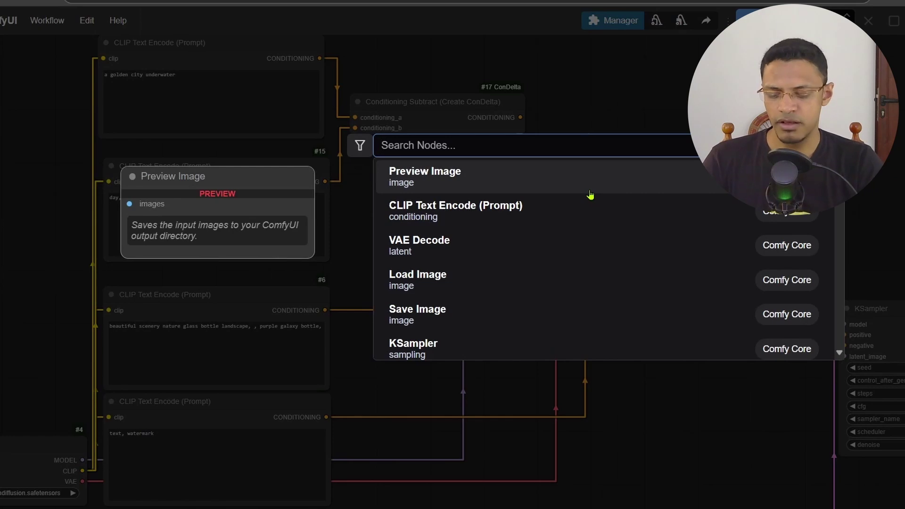
type("con")
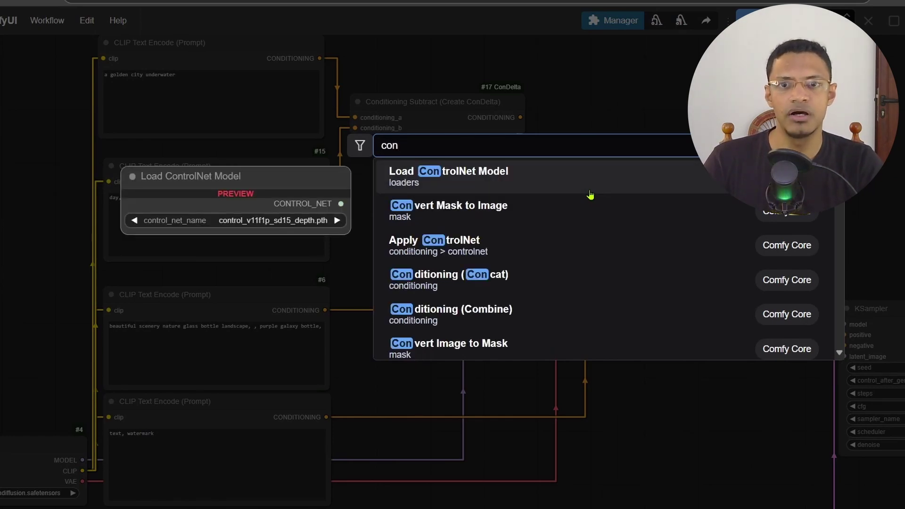
type("delta add")
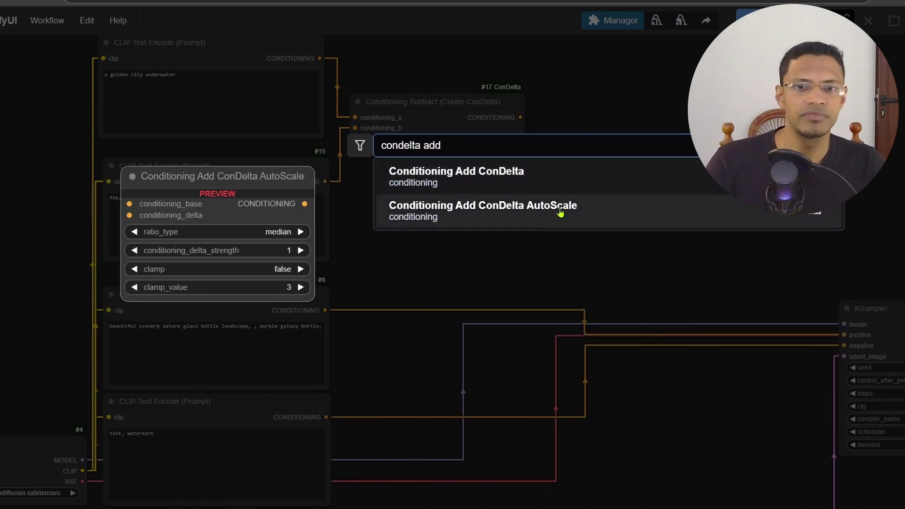
left_click(545, 177)
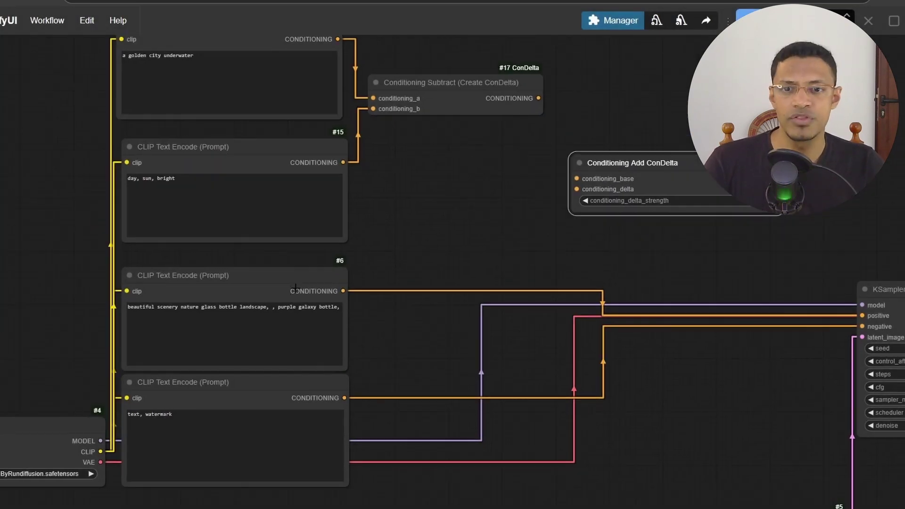
Step: Connect the galaxy bottle prompt to conditioning_base and the Conditioning Subtract output to conditioning_delta on the Conditioning Add ConDelta node
left_click_drag(285, 280, 285, 267)
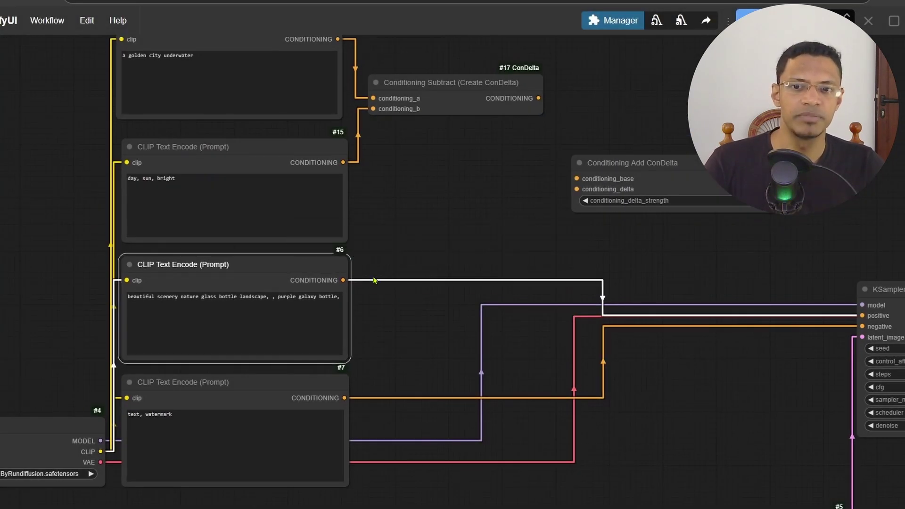
left_click_drag(344, 280, 577, 179)
left_click_drag(260, 135, 278, 185)
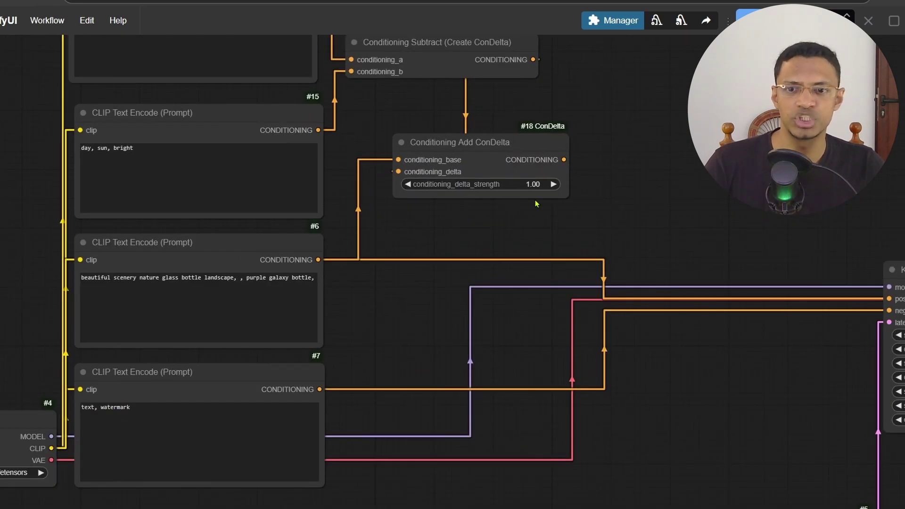
scroll(549, 213, "down", 1)
Step: Connect the Conditioning Add ConDelta output to the KSampler's positive input and generate an image
left_click_drag(646, 210, 493, 201)
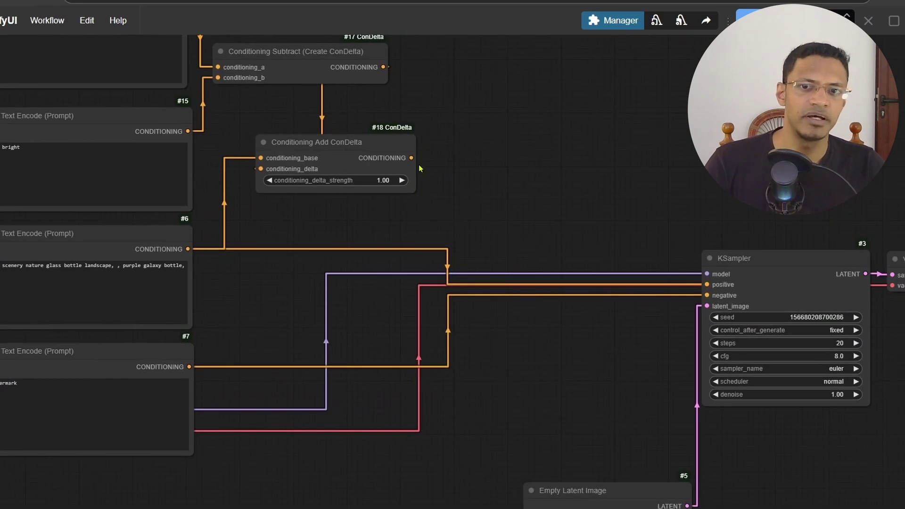
left_click_drag(411, 158, 707, 284)
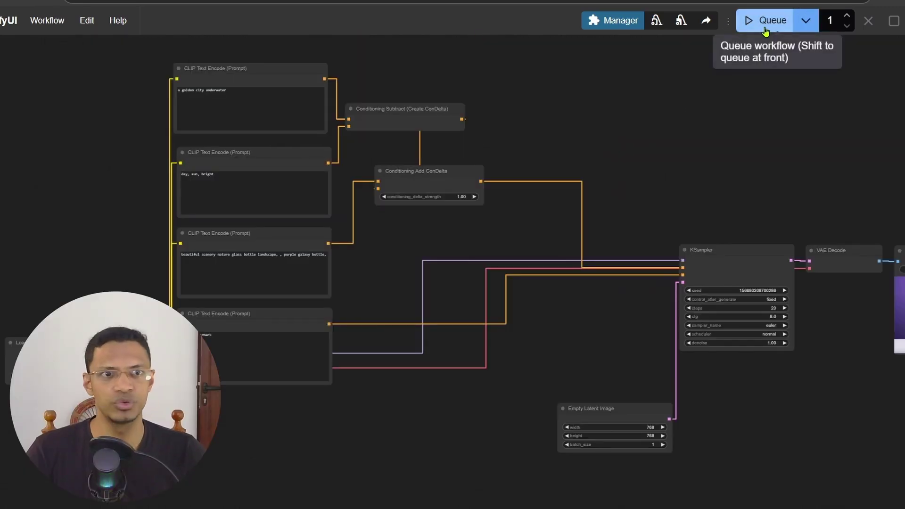
left_click(766, 21)
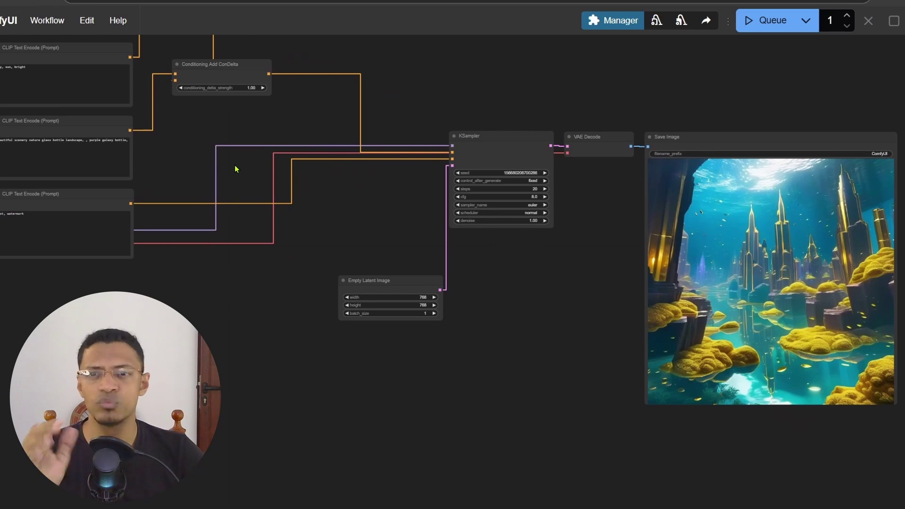
Step: Set the Conditioning Add ConDelta node's conditioning_delta_strength to 0.0 and generate an image
scroll(363, 234, "up", 5)
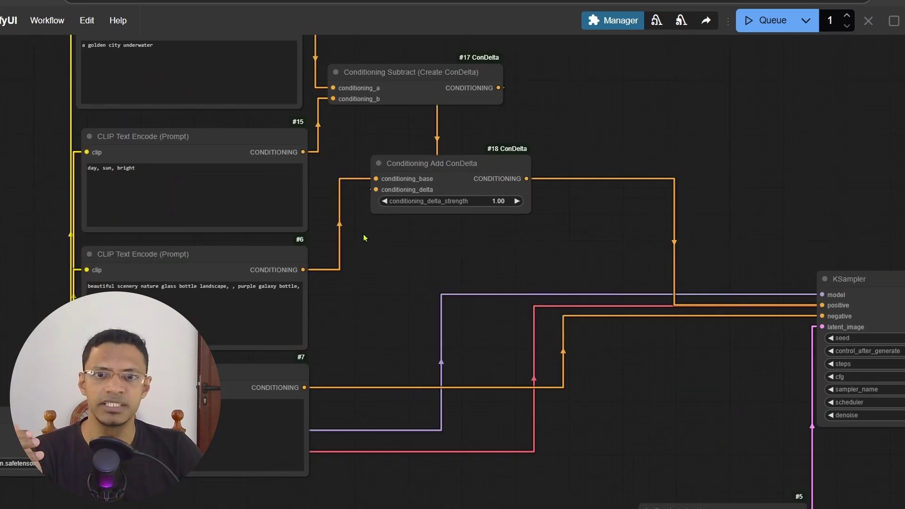
scroll(510, 222, "up", 1)
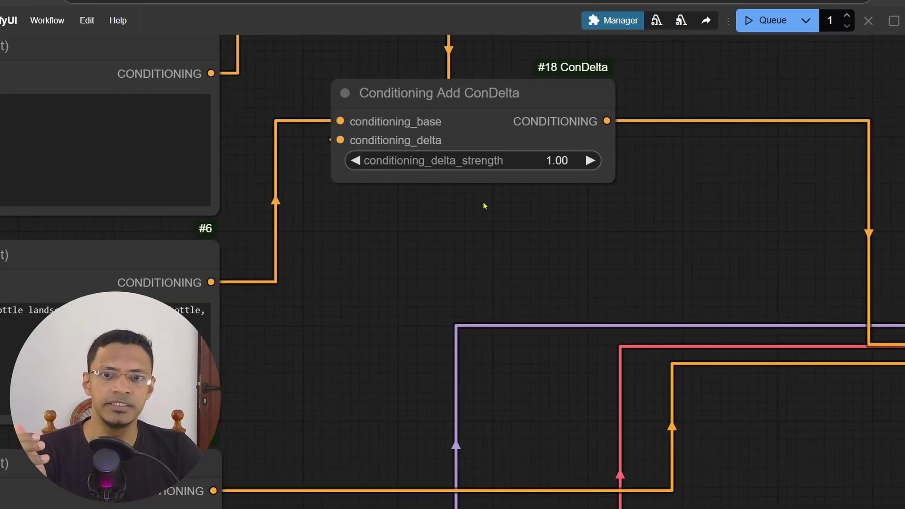
left_click(471, 161)
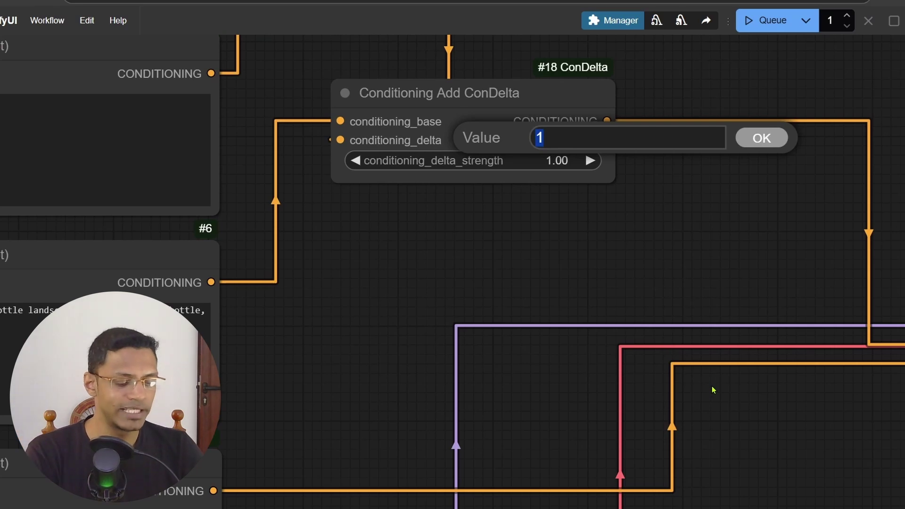
type("0.0")
key("Return")
scroll(481, 334, "down", 2)
scroll(283, 145, "up", 2)
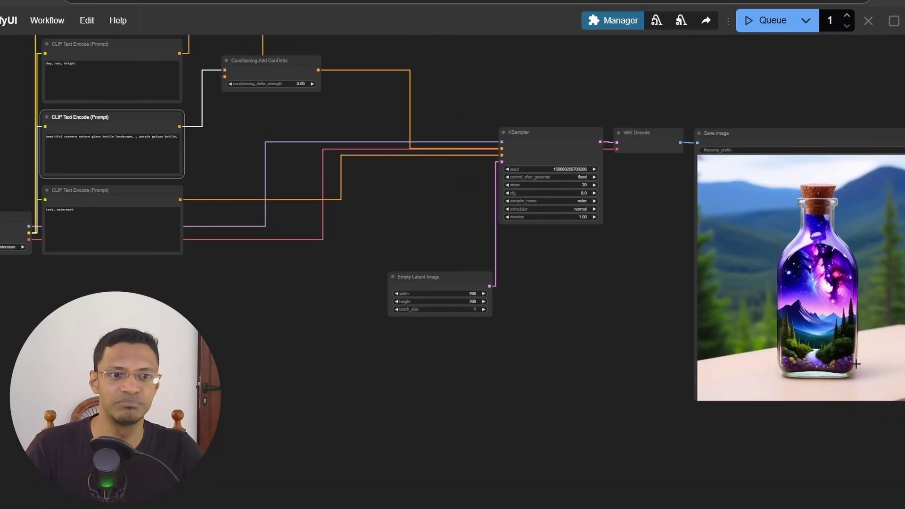
Step: Set the Conditioning Add ConDelta node's conditioning_delta_strength to 0.5 and start generating an image
scroll(419, 232, "up", 4)
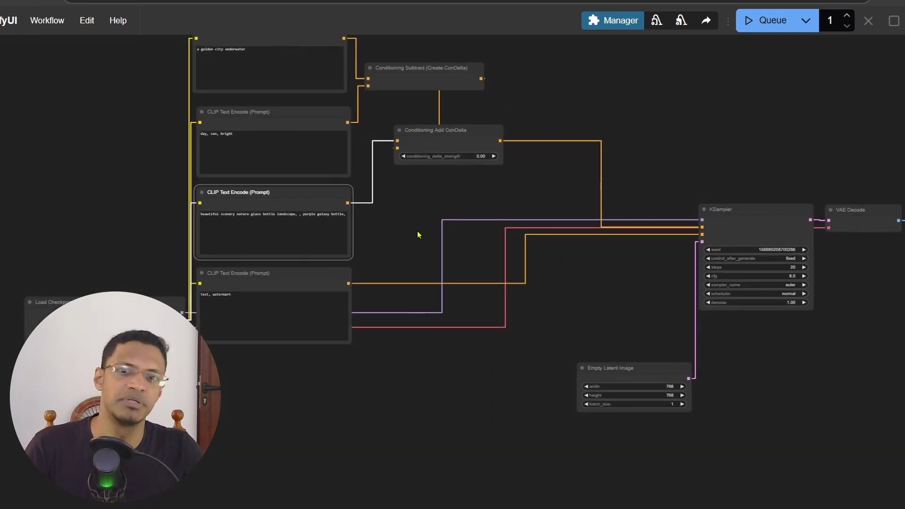
left_click_drag(361, 301, 361, 295)
scroll(491, 319, "up", 5)
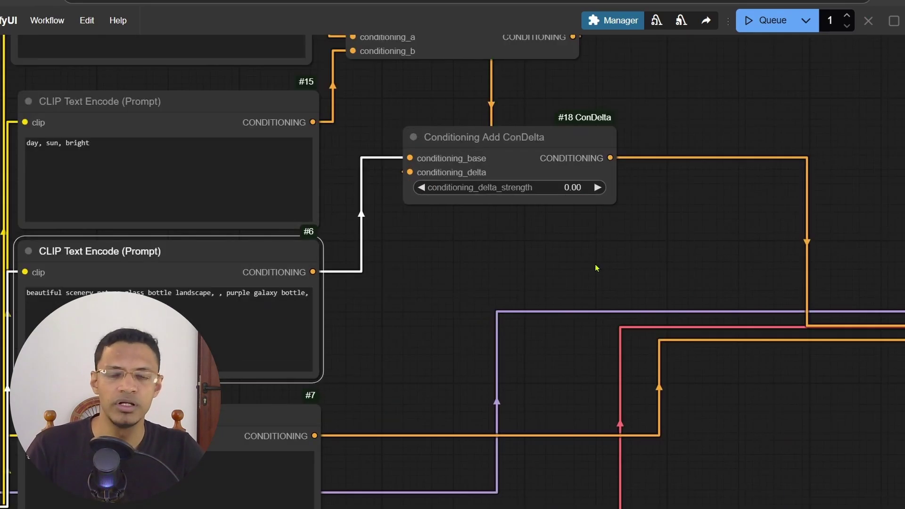
scroll(547, 236, "up", 3)
left_click(576, 166)
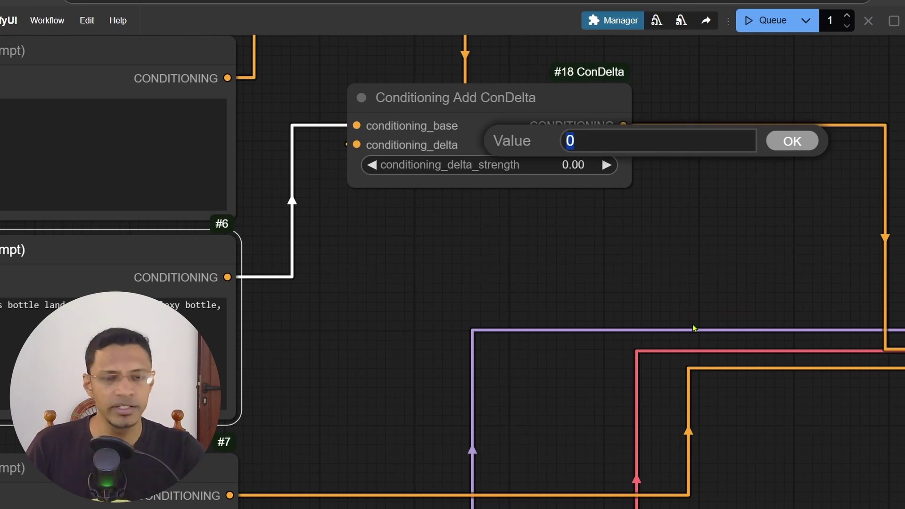
type("0.5")
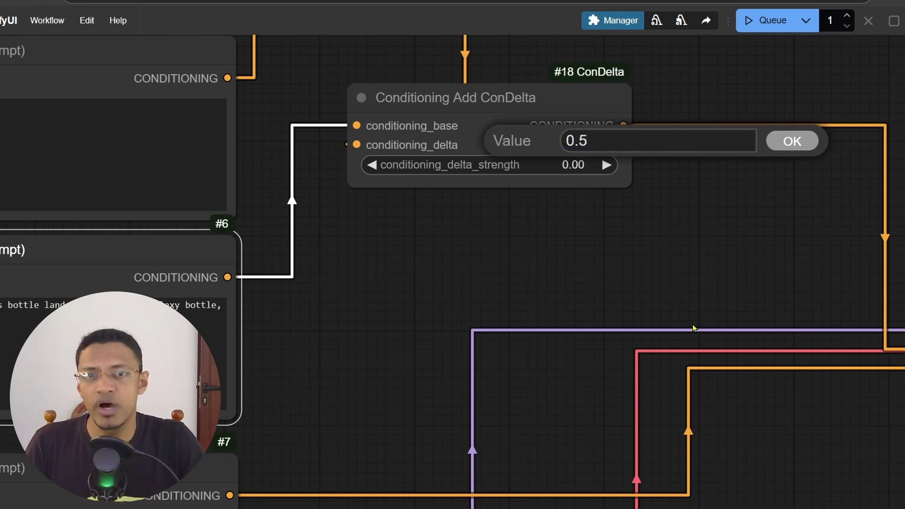
key("Return")
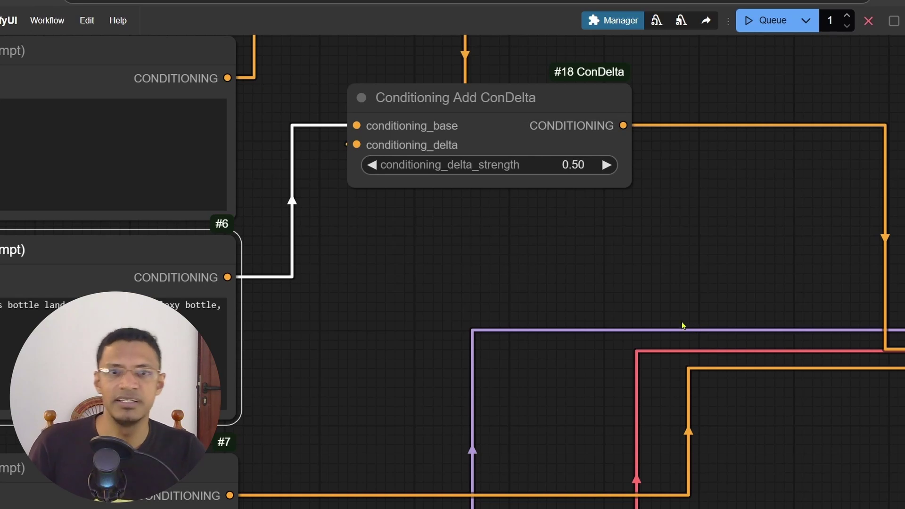
Step: Set the Conditioning Add ConDelta node's conditioning_delta_strength to 0.75, generate an image and view the result
scroll(682, 325, "down", 5)
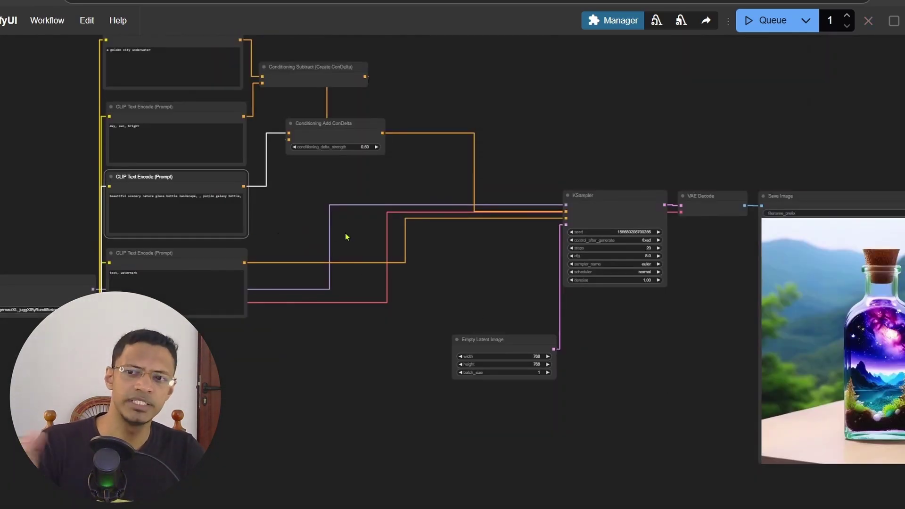
left_click_drag(662, 360, 627, 331)
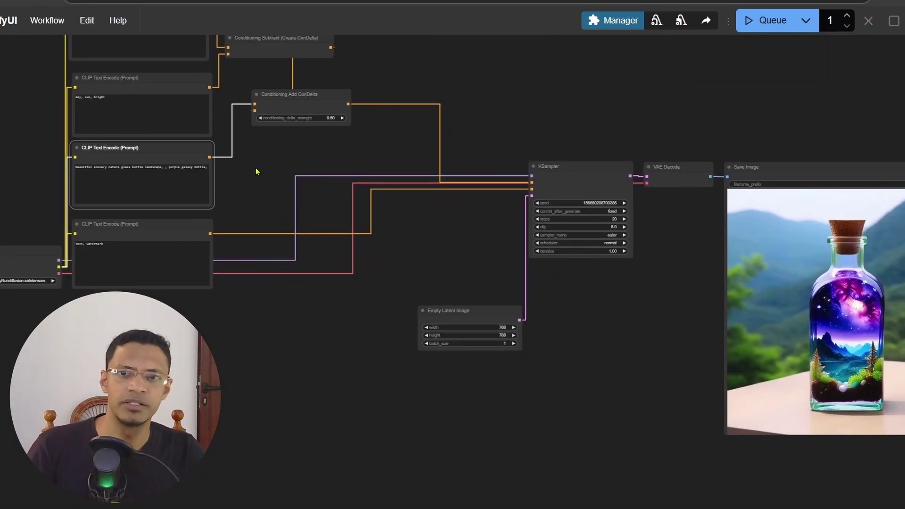
scroll(330, 137, "up", 5)
left_click(316, 90)
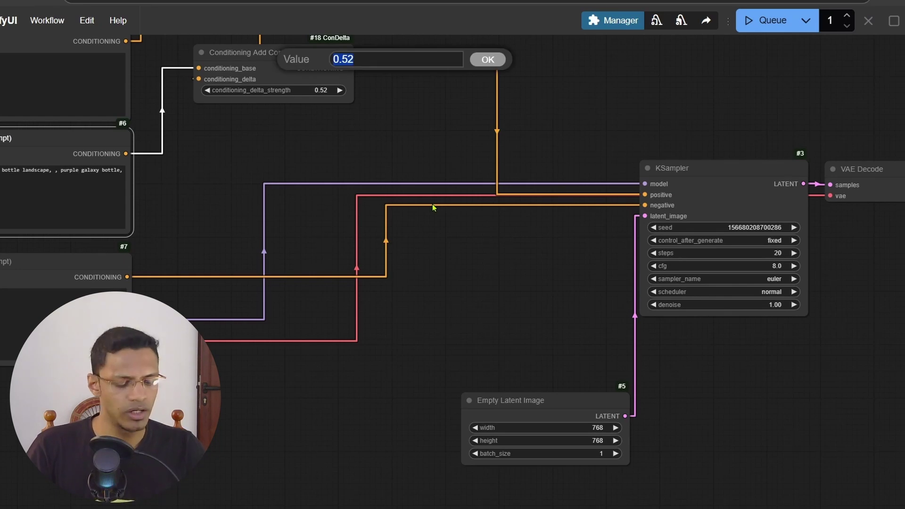
type("0.75")
key("Return")
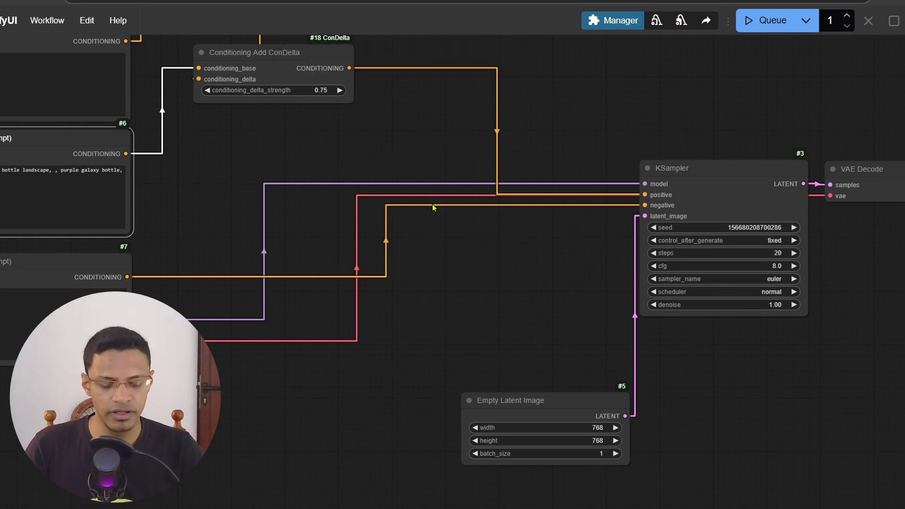
scroll(433, 208, "down", 5)
scroll(146, 147, "up", 5)
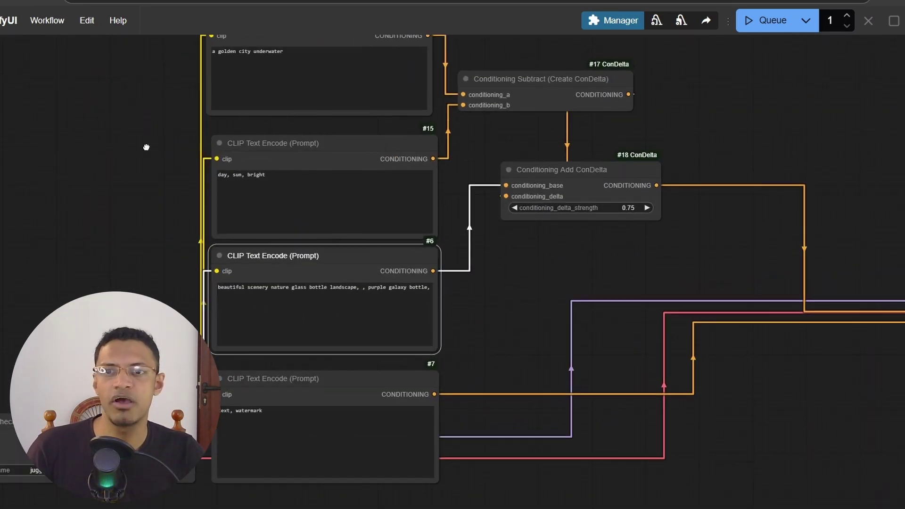
left_click_drag(147, 147, 140, 209)
left_click_drag(818, 358, 416, 156)
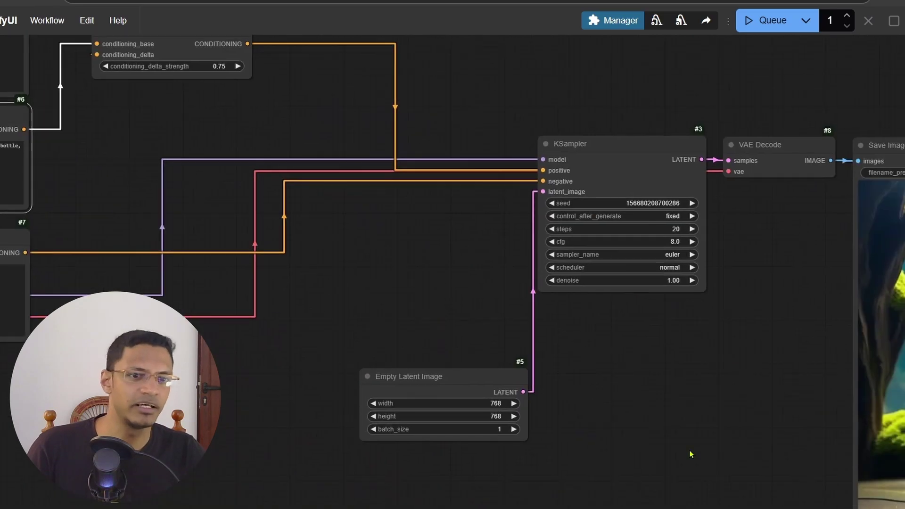
left_click_drag(883, 491, 417, 366)
scroll(391, 337, "down", 2)
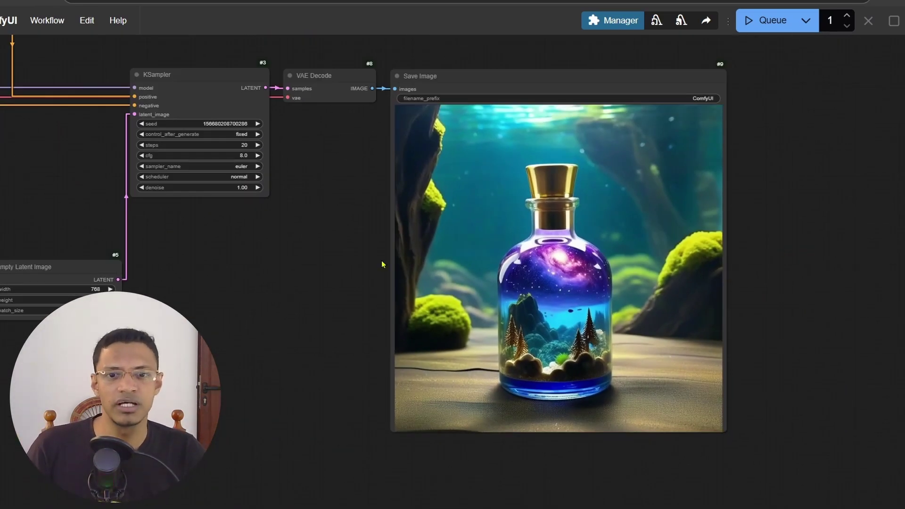
Step: Examine the golden city and day, sun, bright prompts and how their subtraction feeds the Conditioning Add ConDelta node
left_click_drag(203, 361, 407, 384)
left_click_drag(165, 180, 257, 280)
scroll(402, 293, "up", 5)
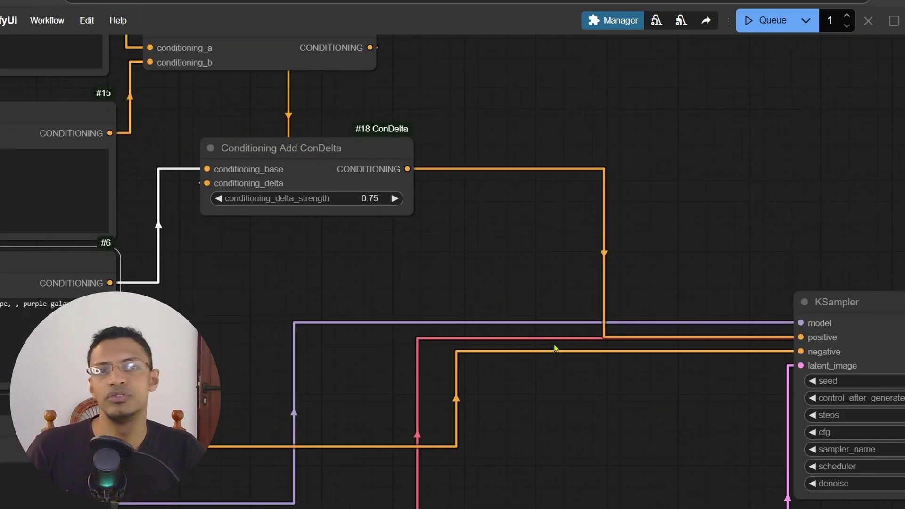
left_click_drag(350, 249, 526, 383)
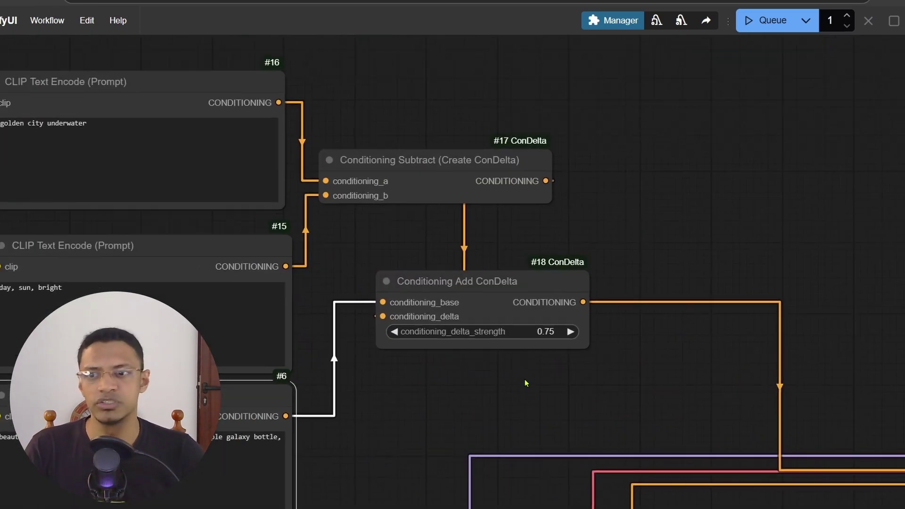
left_click_drag(159, 197, 415, 259)
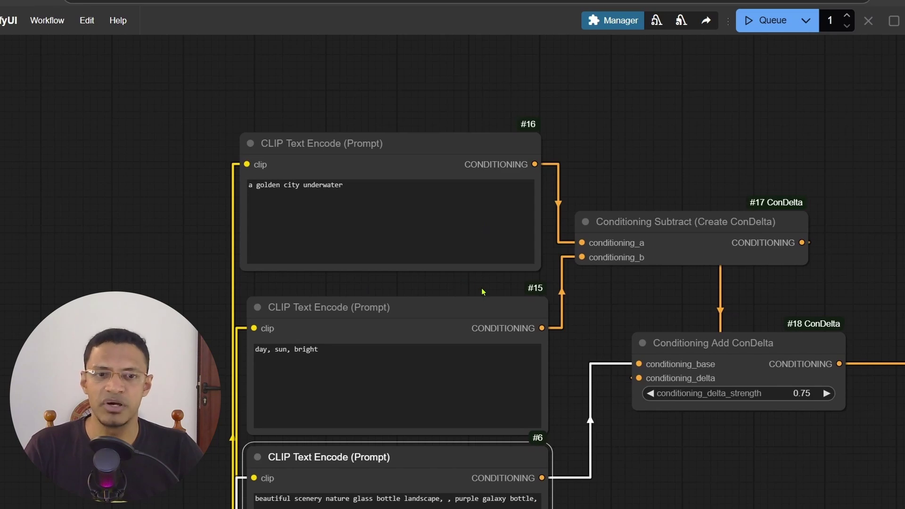
left_click_drag(896, 245, 650, 174)
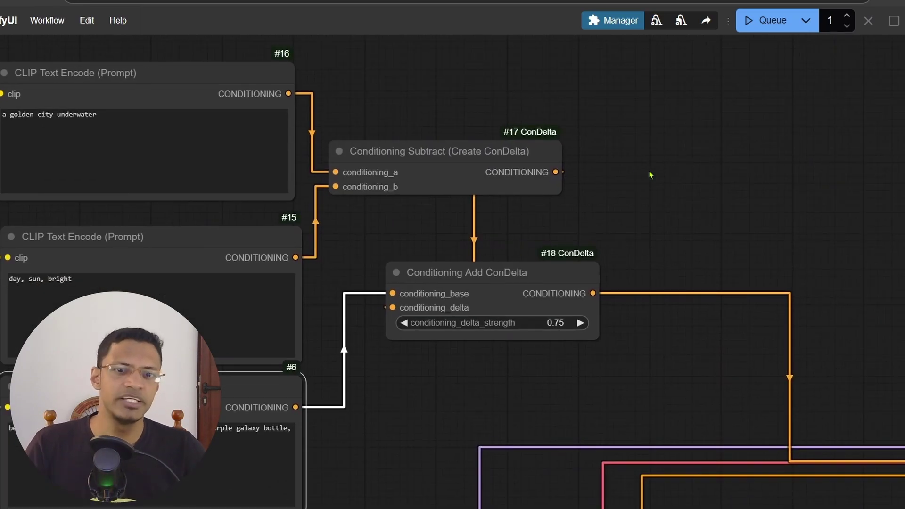
left_click_drag(37, 167, 201, 172)
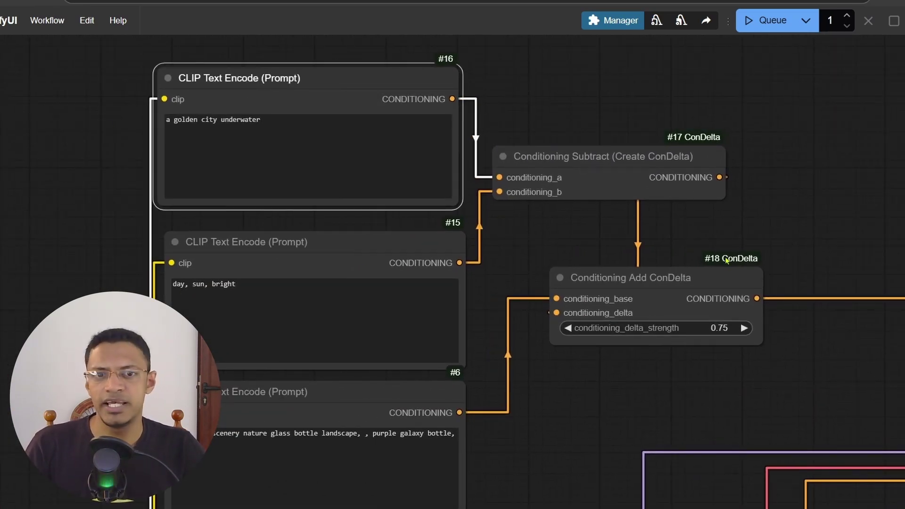
left_click_drag(825, 241, 762, 234)
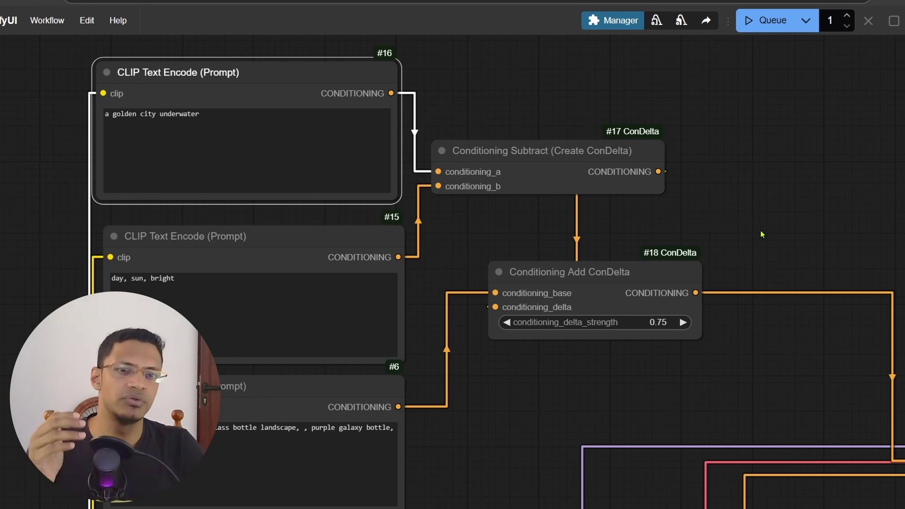
scroll(846, 263, "down", 4)
left_click_drag(828, 374, 636, 289)
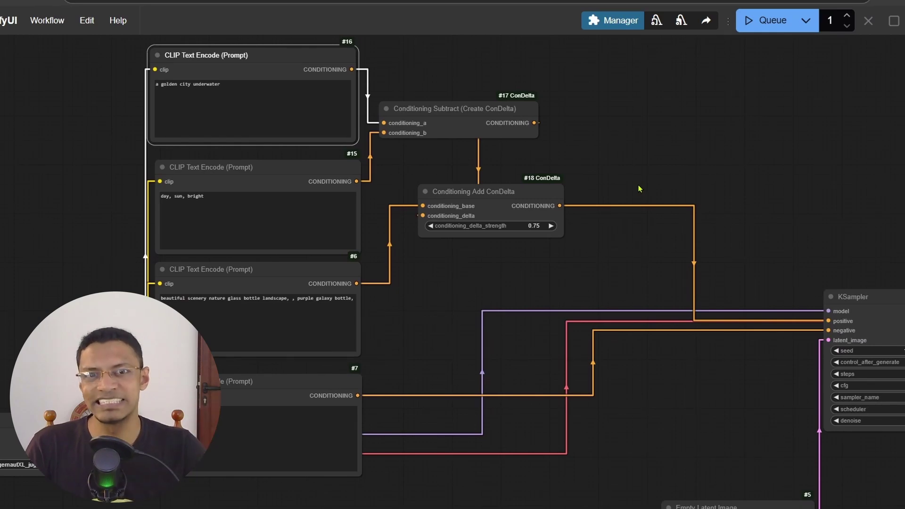
Step: Move the Conditioning Add ConDelta node farther from the Conditioning Subtract node so their connecting links are clearly laid out
left_click_drag(639, 189, 638, 213)
left_click_drag(498, 230, 707, 193)
left_click_drag(573, 234, 480, 310)
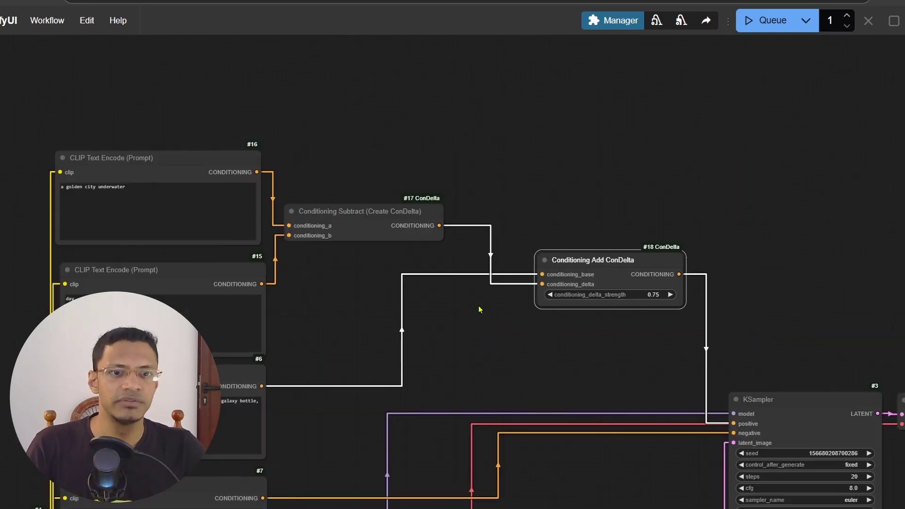
scroll(530, 307, "up", 5)
left_click_drag(644, 216, 607, 242)
left_click_drag(262, 259, 423, 259)
left_click(434, 152)
left_click_drag(319, 268, 462, 293)
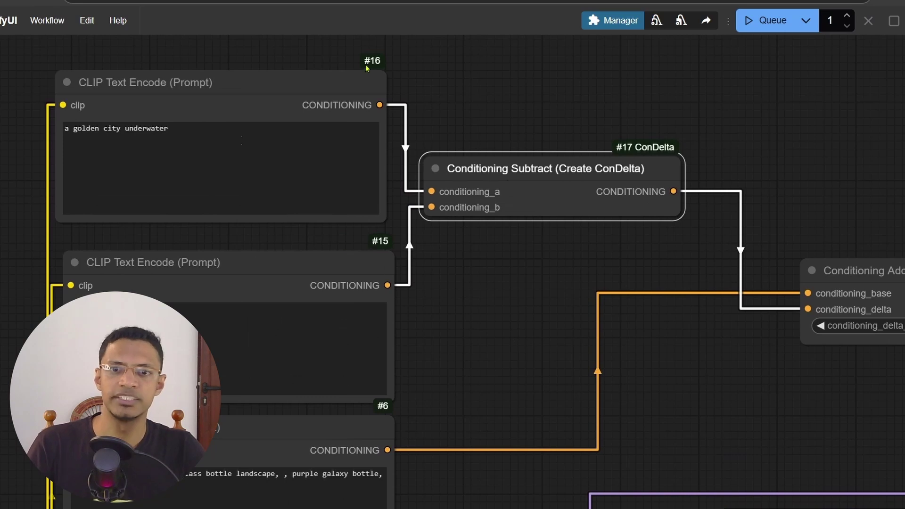
left_click_drag(646, 302, 395, 388)
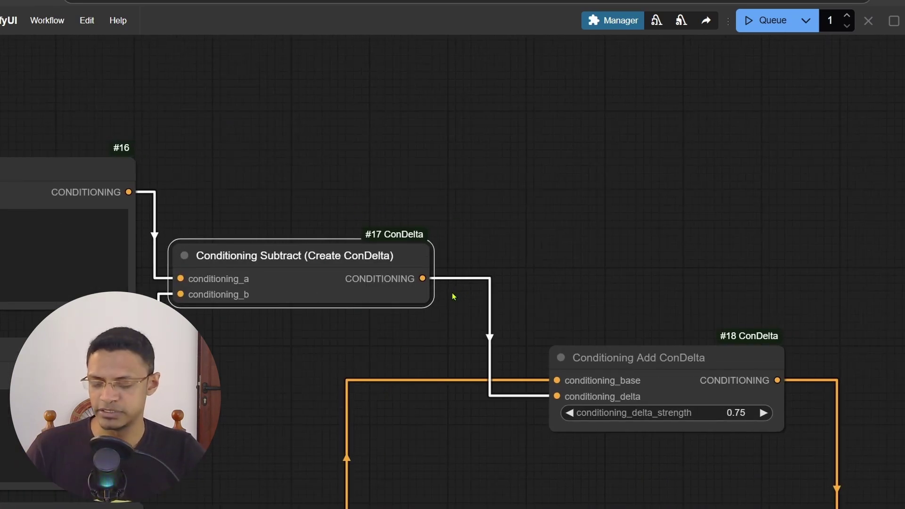
Step: Add a Save ConDelta node connected to the Conditioning Subtract output and place it above the Conditioning Add ConDelta node
left_click_drag(422, 278, 637, 122)
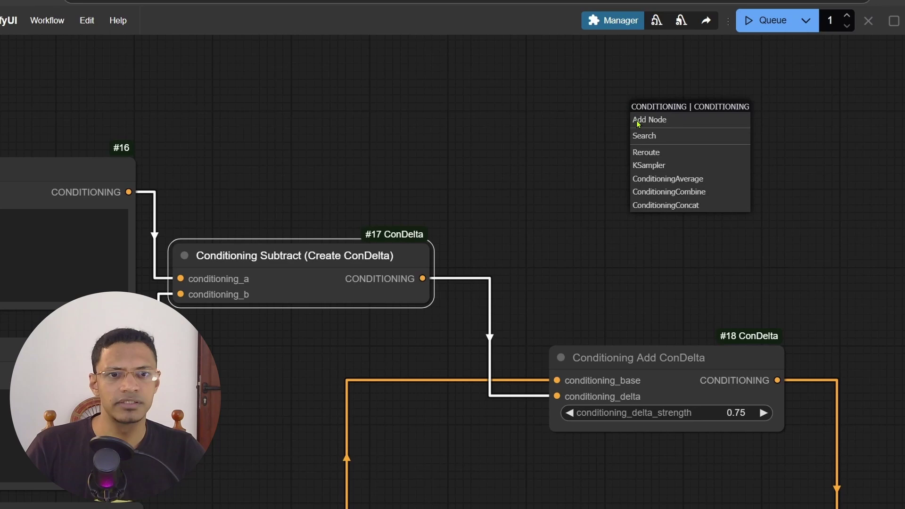
left_click(662, 135)
type("save")
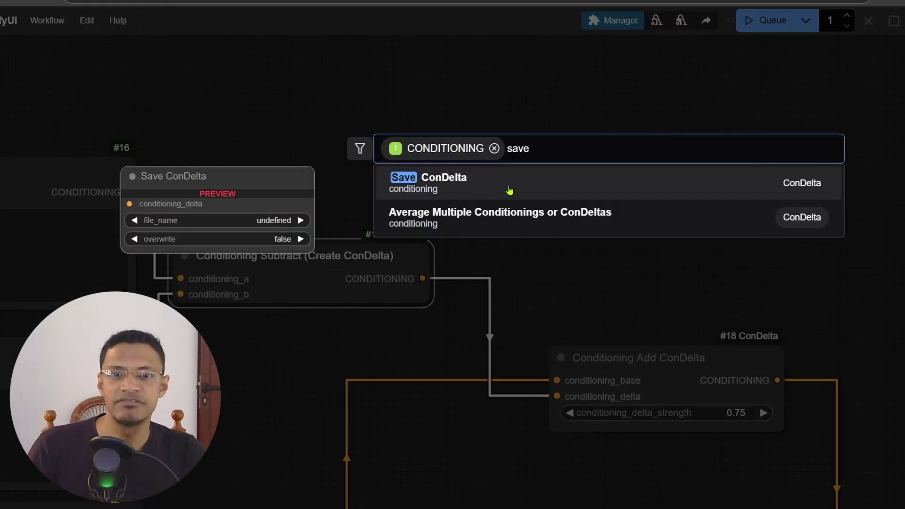
left_click(509, 192)
left_click_drag(727, 108, 581, 155)
Step: Set the Save ConDelta node's file_name to test001
left_click(689, 200)
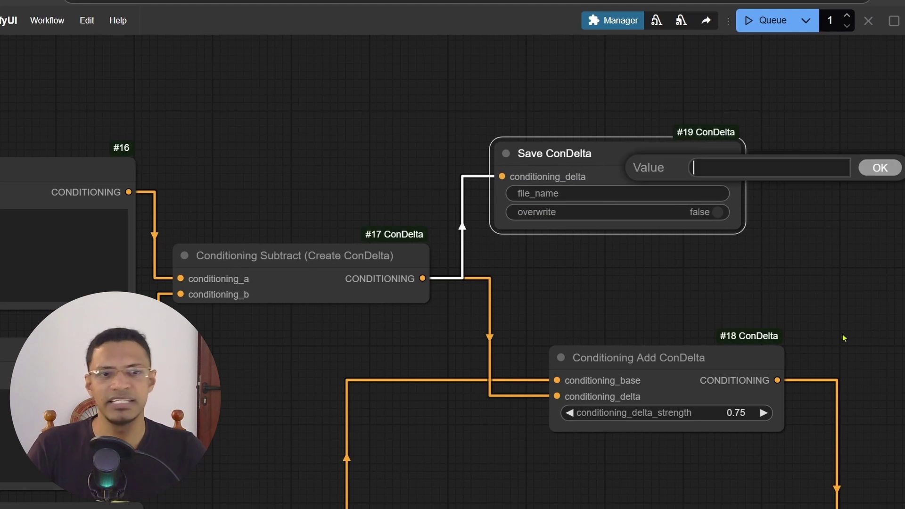
type("test001")
key("Return")
Step: Change the Save ConDelta node's file_name to golden-city
type("golder")
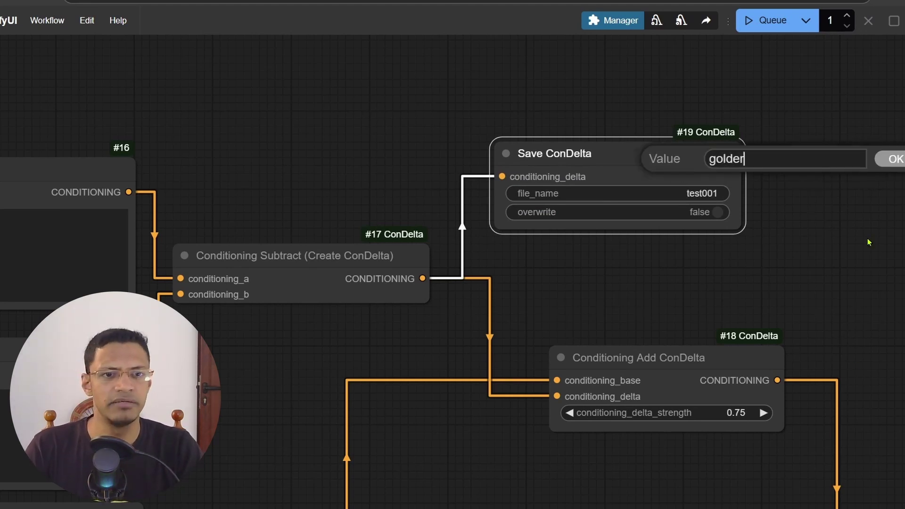
type(" city")
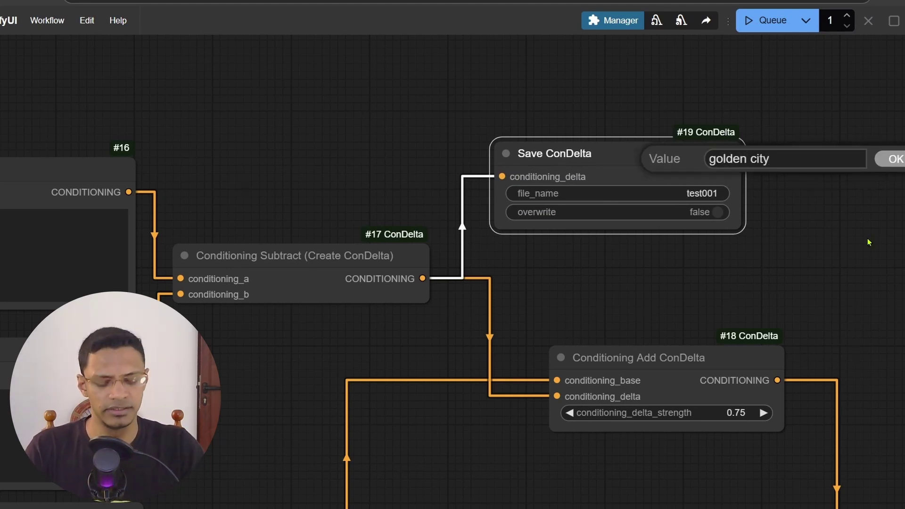
key("Return")
scroll(819, 172, "down", 5)
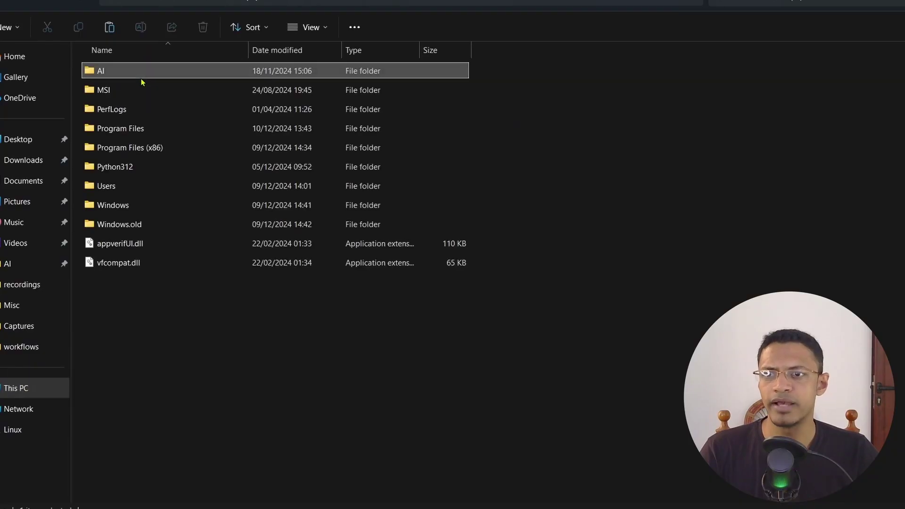
Step: In File Explorer, go from the AI folder into ComfyUI's models folder and open ConDelta to check the saved delta file
double_click(142, 75)
double_click(155, 76)
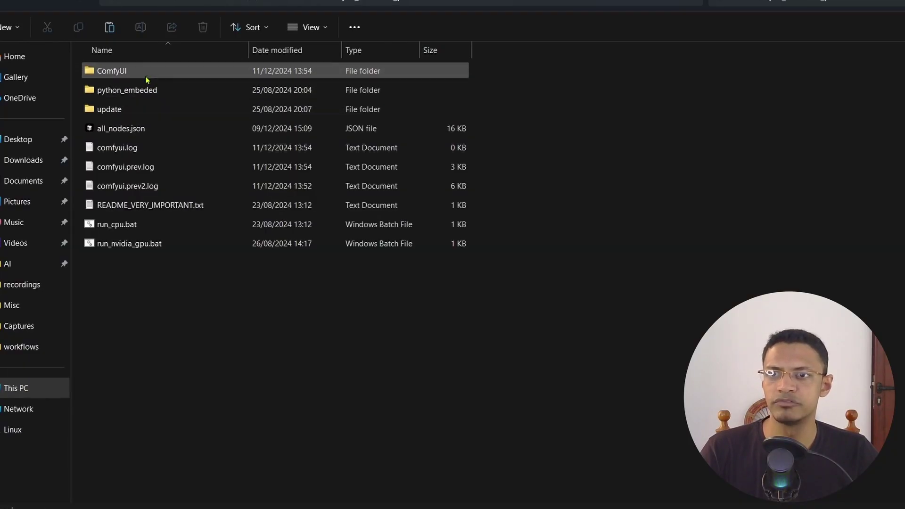
double_click(149, 75)
double_click(131, 306)
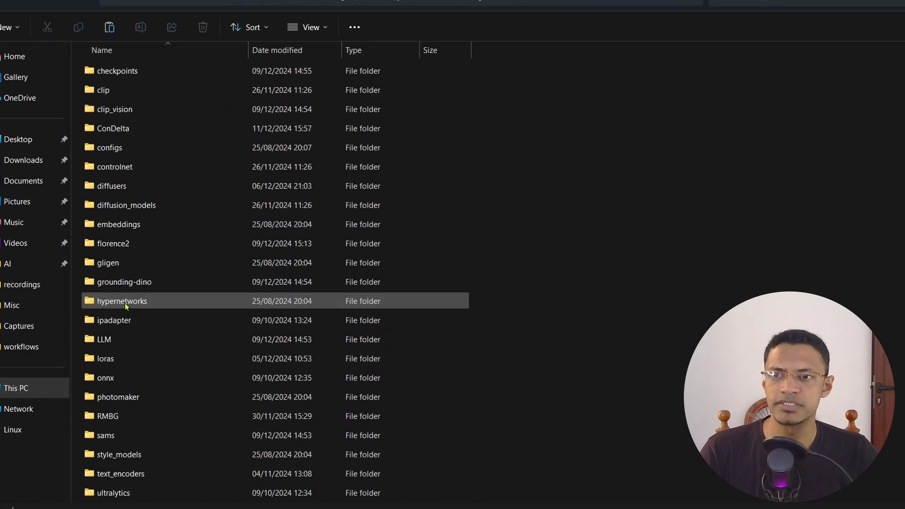
double_click(134, 132)
left_click(207, 150)
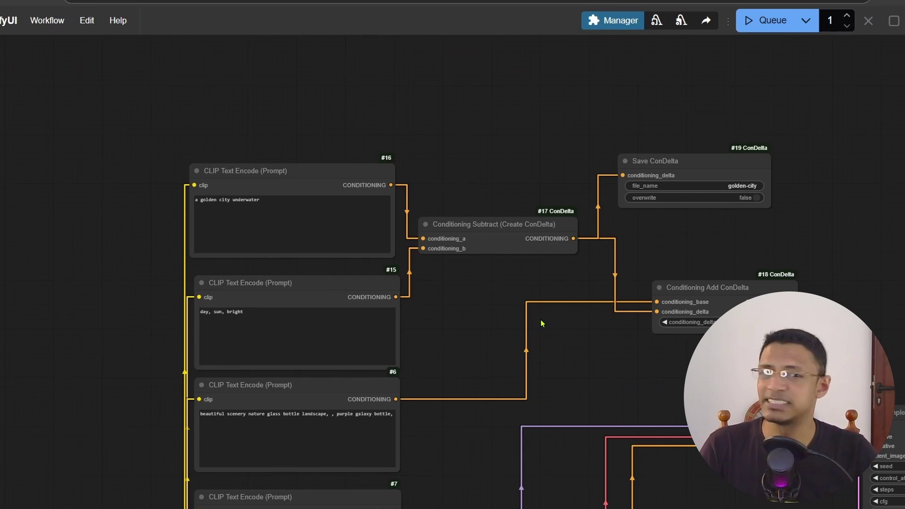
Step: Back in ComfyUI, set the Load Checkpoint node's ckpt_name to realisticVisionV51_v51VAE.safetensors
scroll(541, 324, "down", 3)
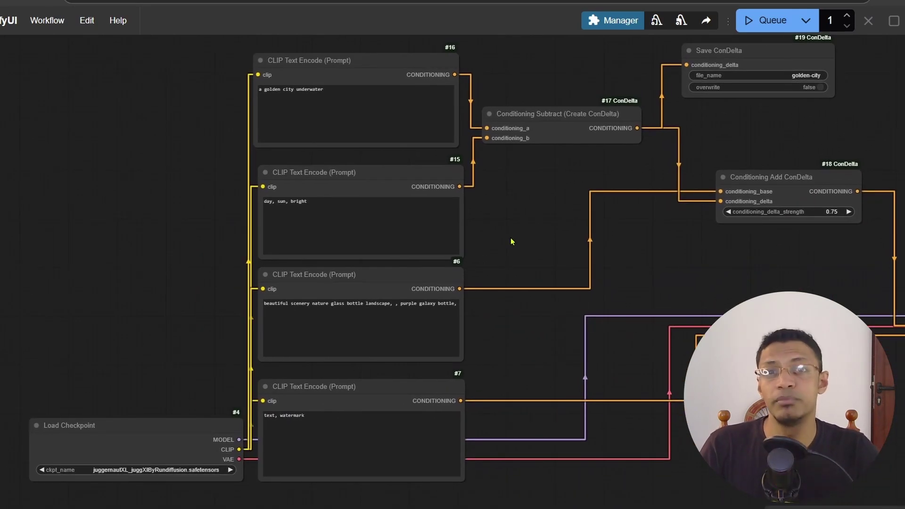
scroll(352, 384, "up", 3)
left_click(330, 383)
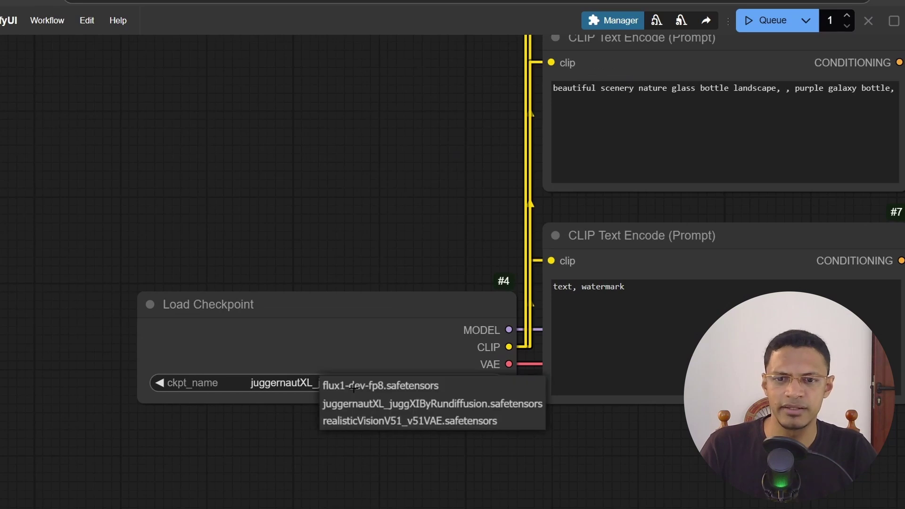
left_click(397, 421)
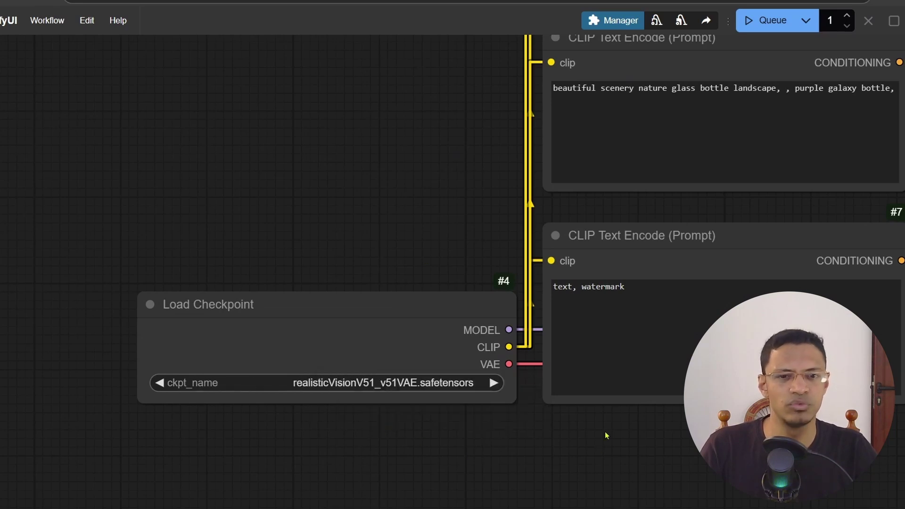
Step: Set the Empty Latent Image node's width and height to 512
scroll(607, 435, "down", 8)
left_click_drag(854, 289, 404, 299)
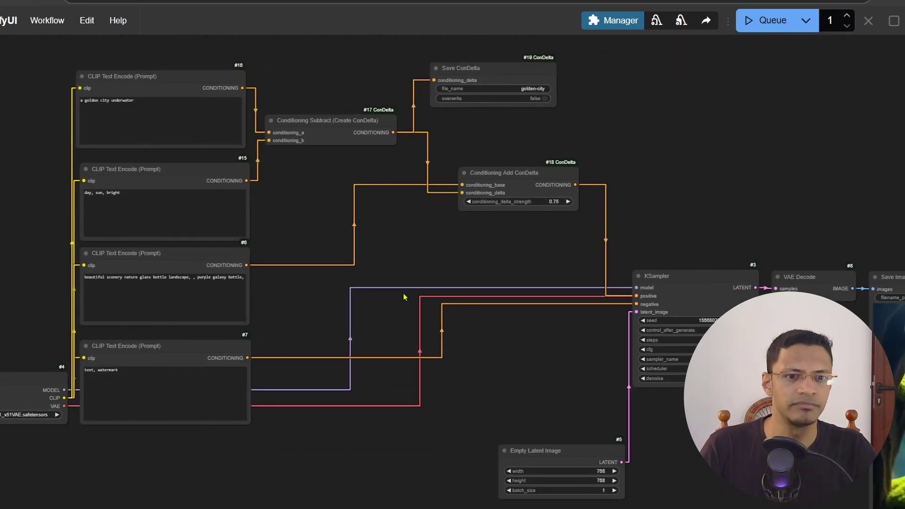
scroll(479, 286, "up", 10)
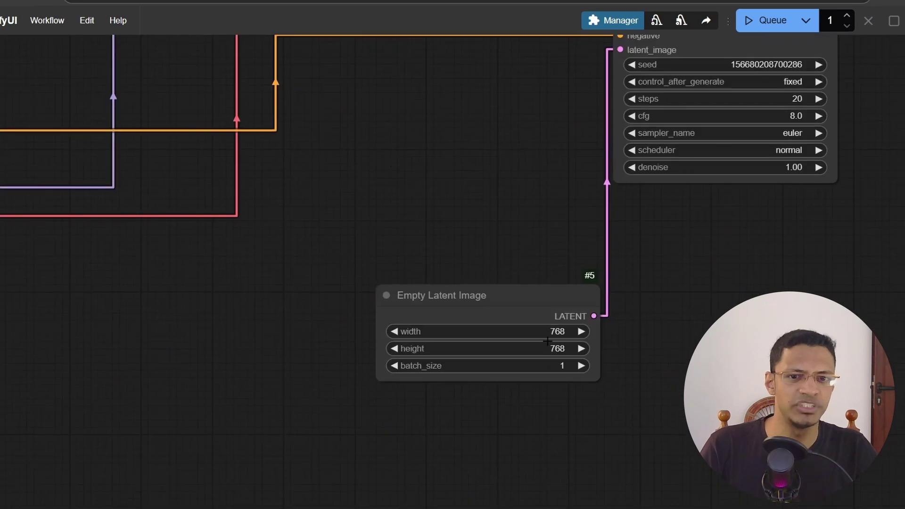
left_click(558, 330)
type("51")
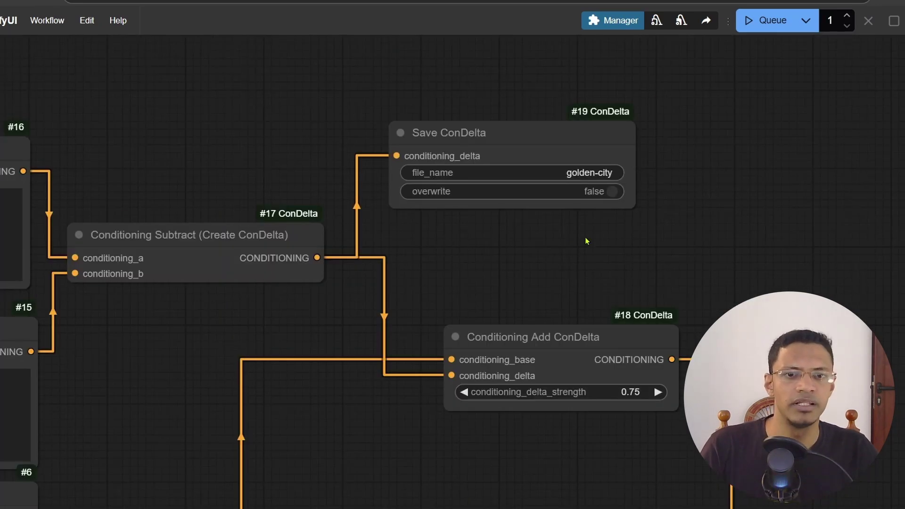
Step: Set the Save ConDelta node's file_name to golden-city-1.5 and generate an image
scroll(589, 238, "up", 1)
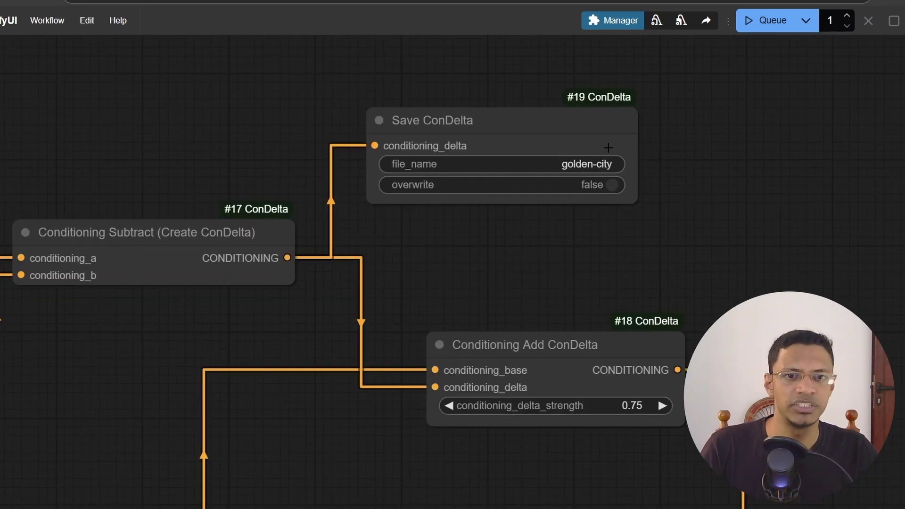
left_click(589, 164)
key("End")
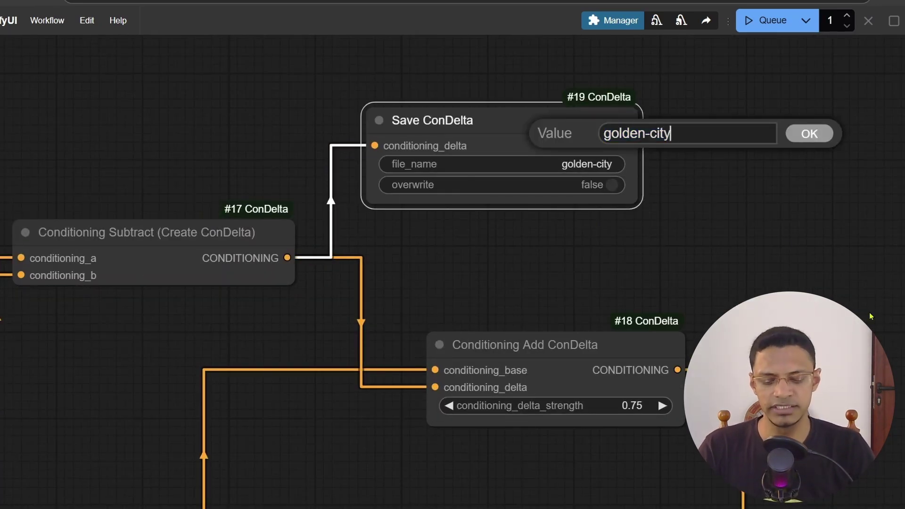
type("-1.5")
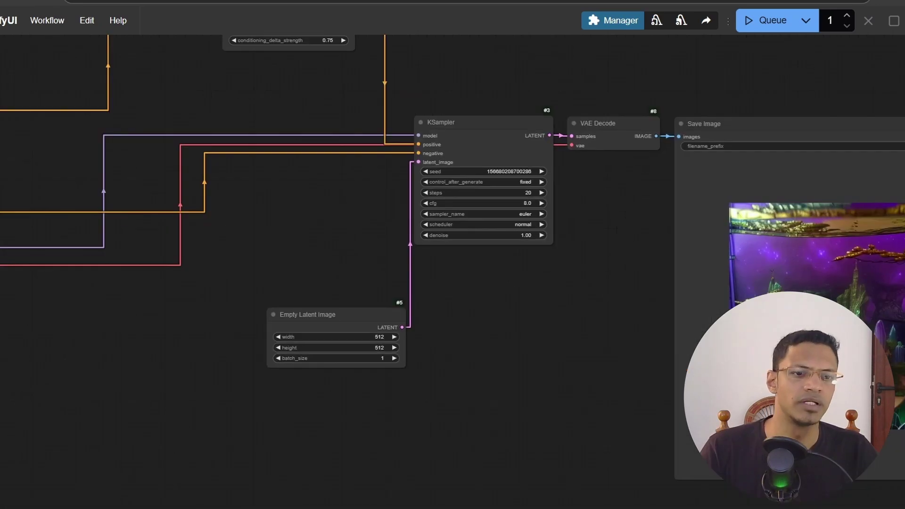
Step: Inspect the generated image, and in File Explorer compare the sizes of golden-city.safetensors and golden-city-1.5.safetensors
scroll(586, 323, "up", 5)
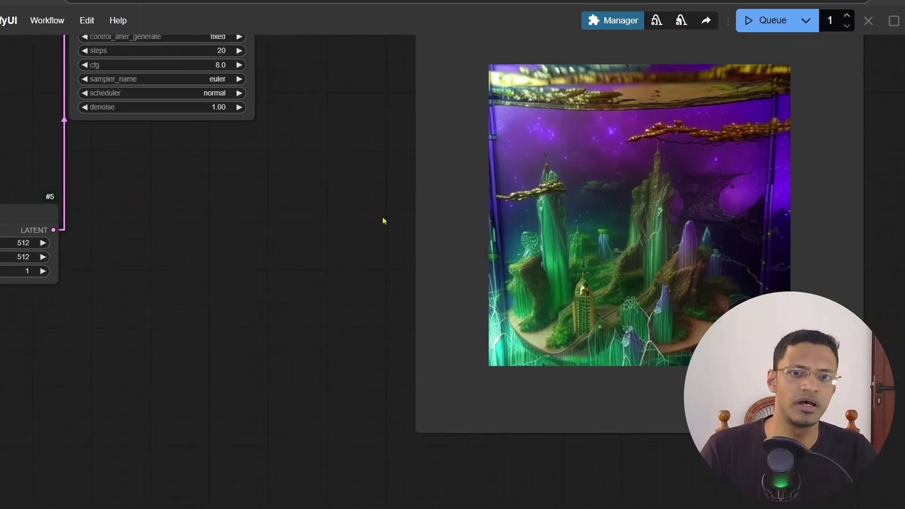
scroll(383, 221, "down", 8)
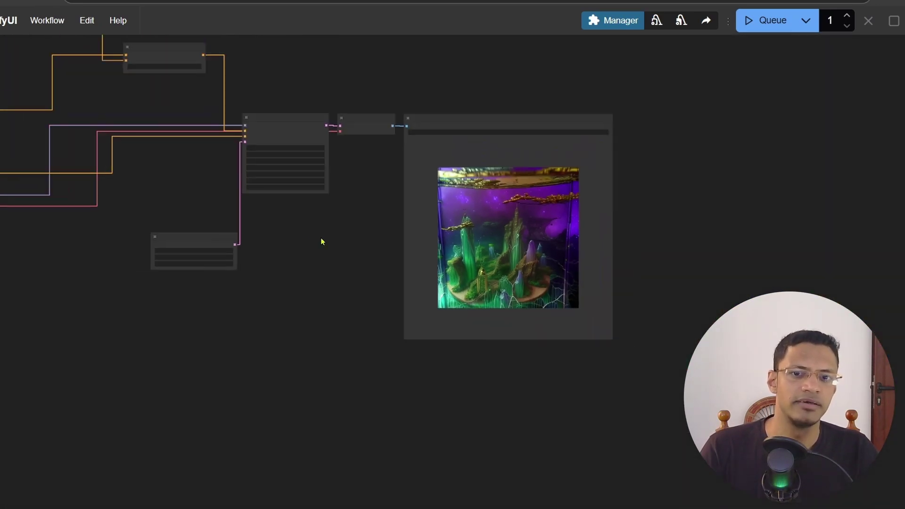
left_click_drag(208, 95, 408, 202)
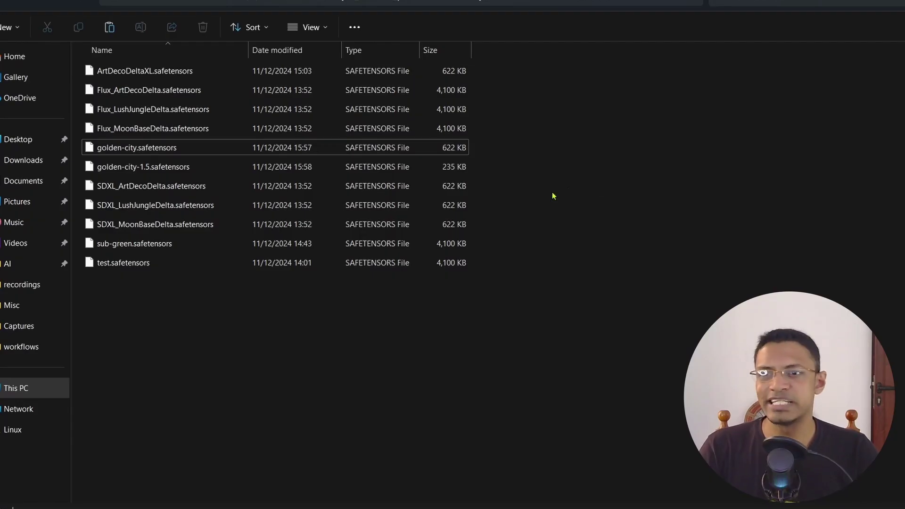
left_click(193, 150)
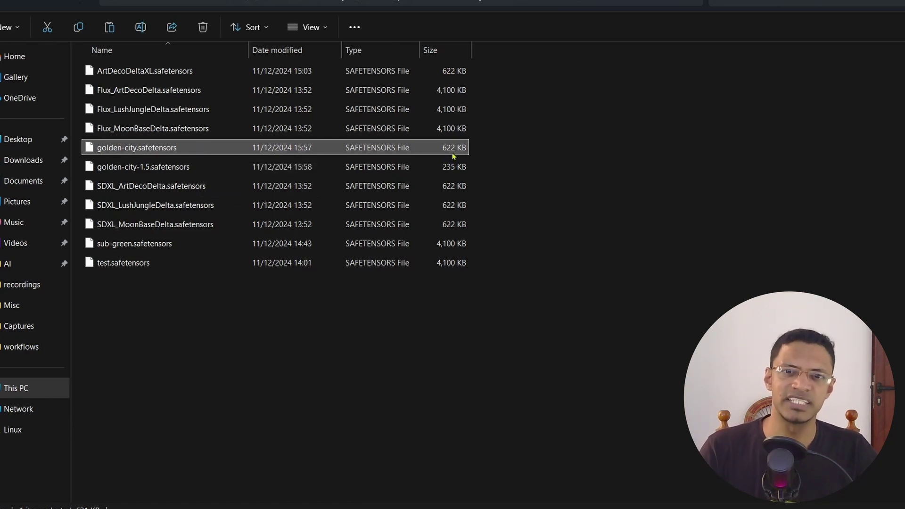
left_click(192, 167)
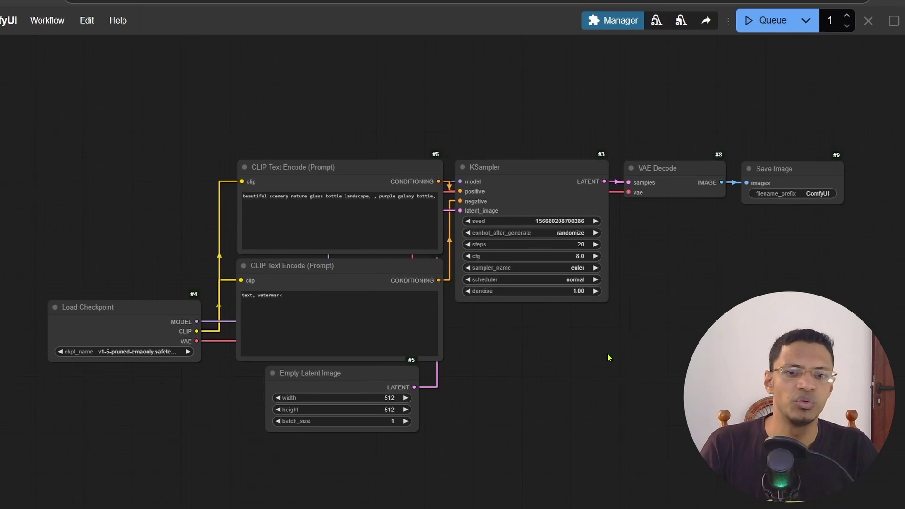
Step: In ComfyUI's default workflow, add an Apply ConDelta node between the positive CLIP Text Encode conditioning output and the KSampler's positive input
left_click_drag(611, 360, 622, 334)
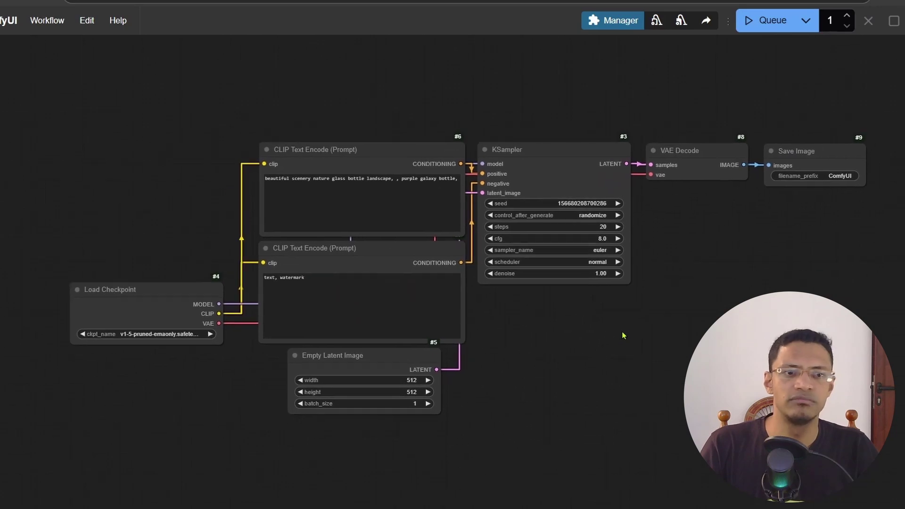
left_click(377, 150)
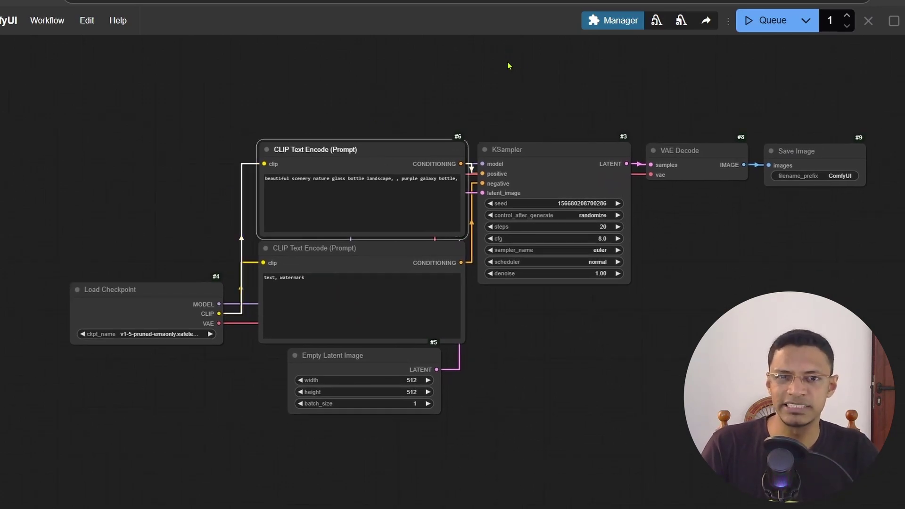
left_click_drag(509, 67, 525, 178)
left_click_drag(477, 276, 500, 97)
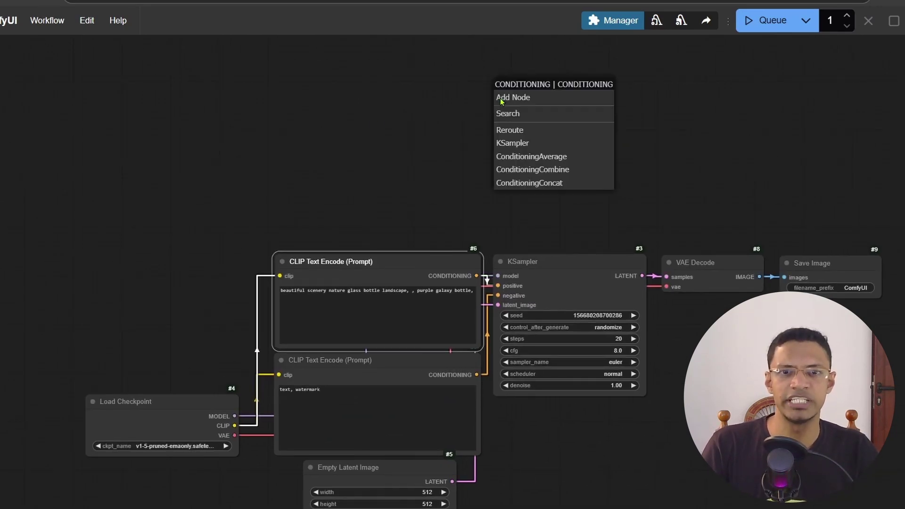
left_click(560, 113)
type("apply condelta")
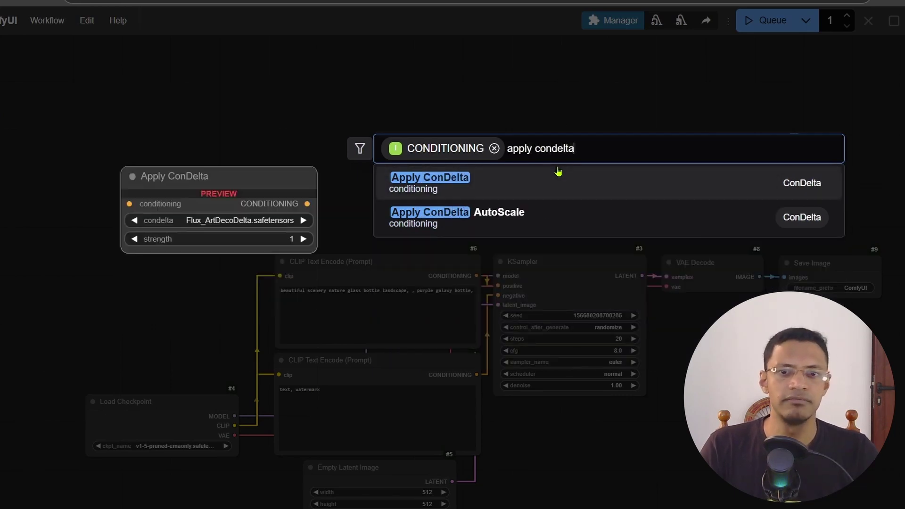
left_click(558, 171)
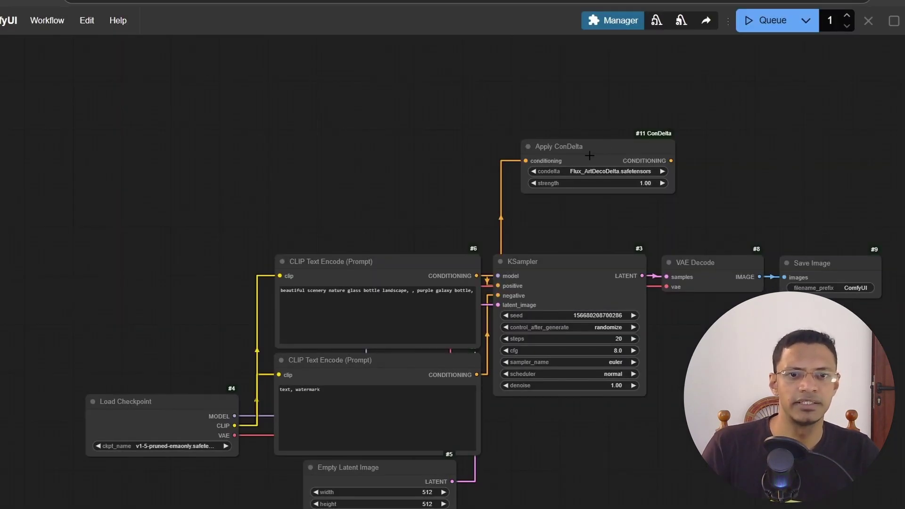
left_click_drag(637, 171, 507, 286)
scroll(595, 275, "up", 3)
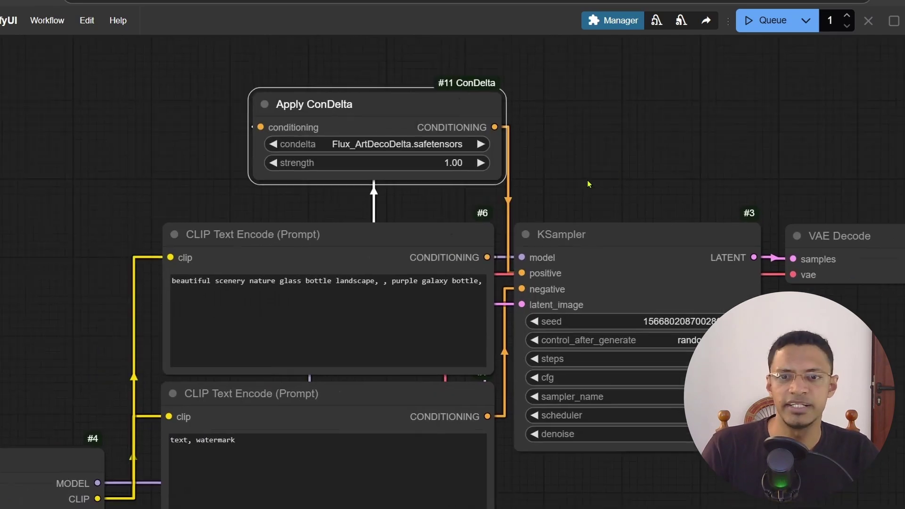
Step: Refresh the node definitions and set the Apply ConDelta node to golden-city.safetensors with strength 0.75
left_click(87, 20)
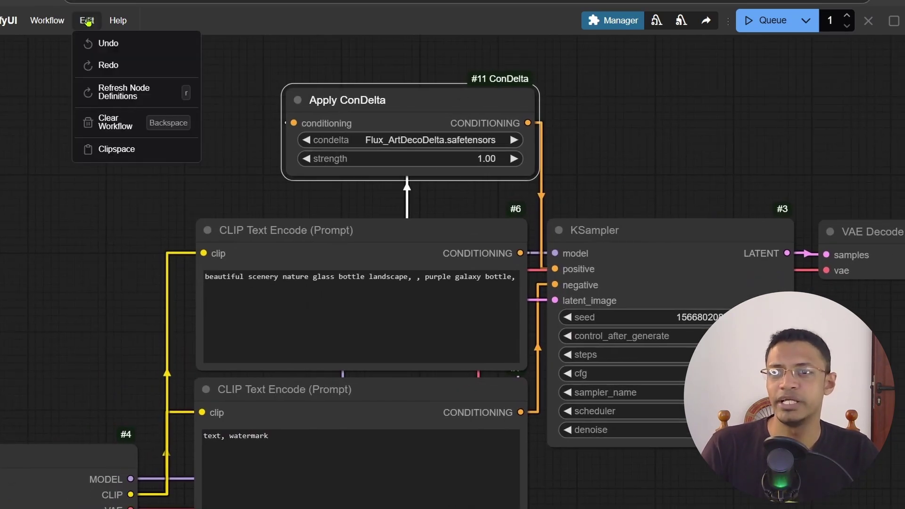
left_click(151, 94)
left_click(447, 140)
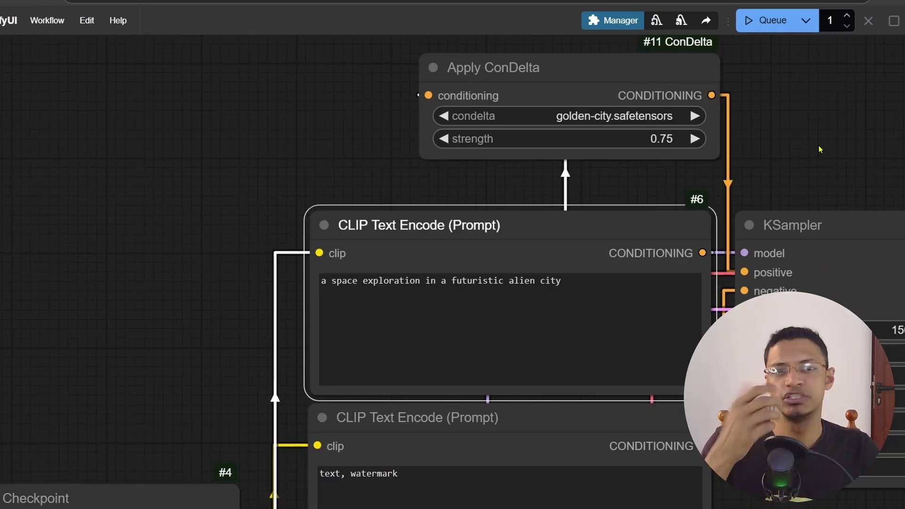
Step: Generate an image from the prompt "a space exploration in a futuristic alien city" and inspect the result
scroll(655, 140, "down", 3)
key("ctrl+Return")
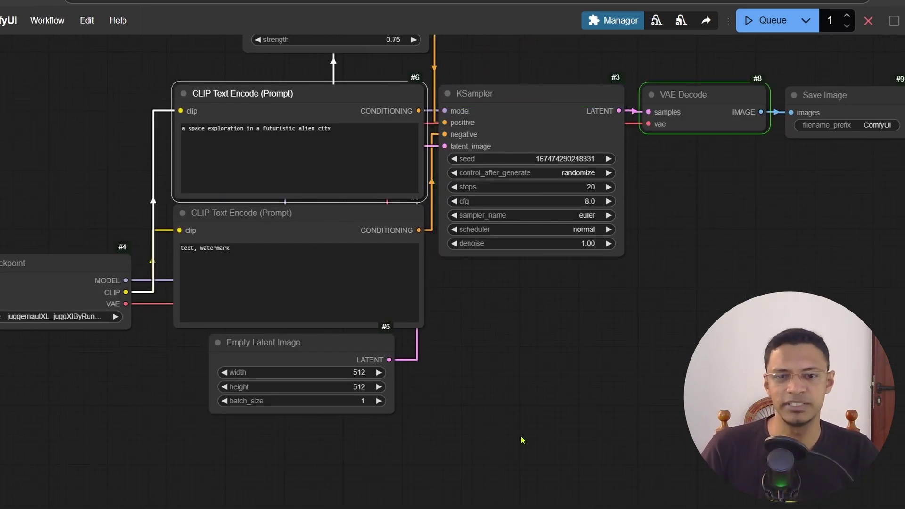
scroll(652, 366, "up", 10)
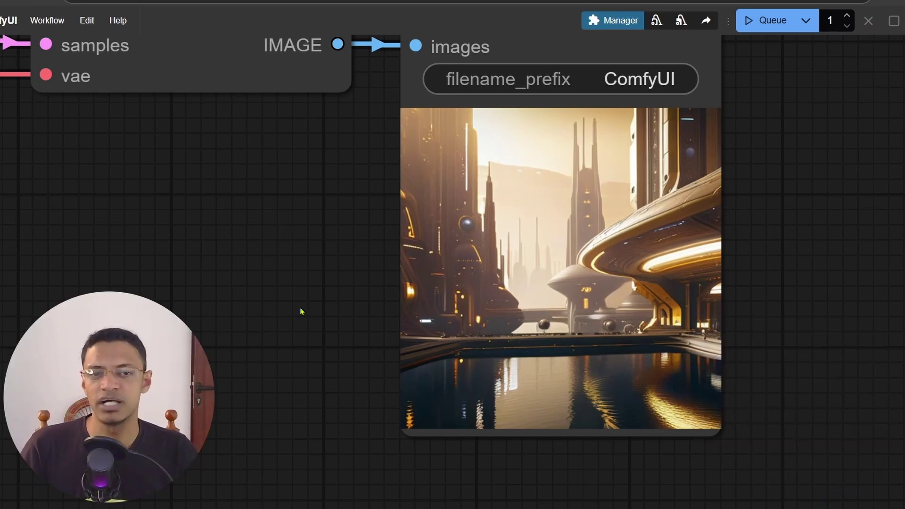
scroll(306, 330, "down", 5)
left_click_drag(311, 345, 500, 341)
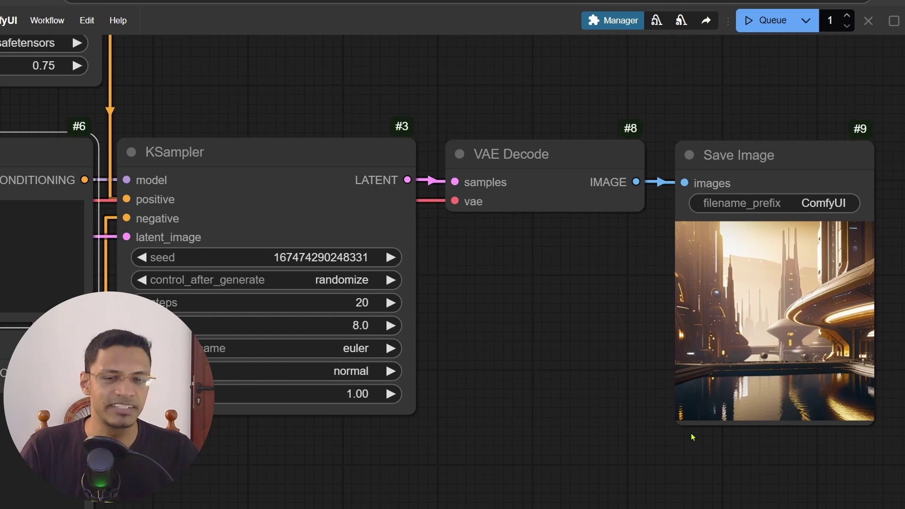
Step: Set the KSampler's control_after_generate to fixed and the Empty Latent Image node's width and height to 768
left_click_drag(94, 131, 533, 226)
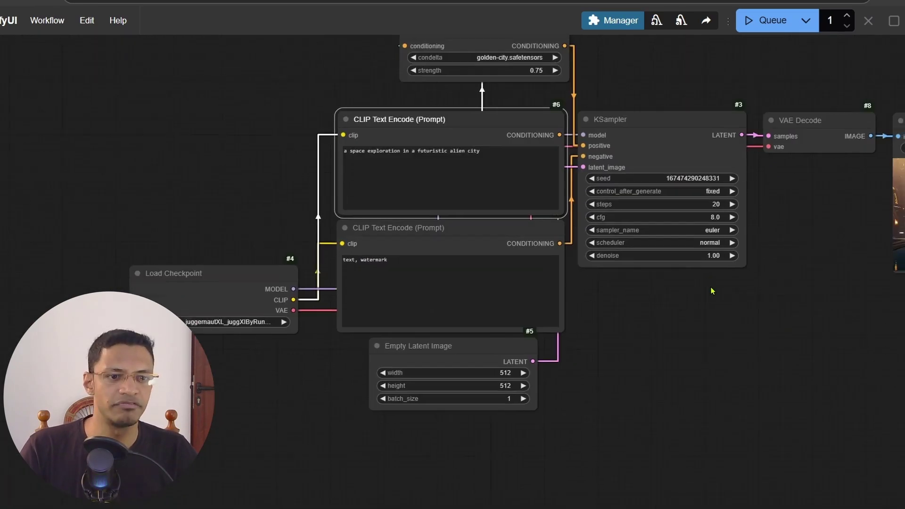
left_click(495, 351)
type("768")
key("Return")
left_click(488, 362)
type("768")
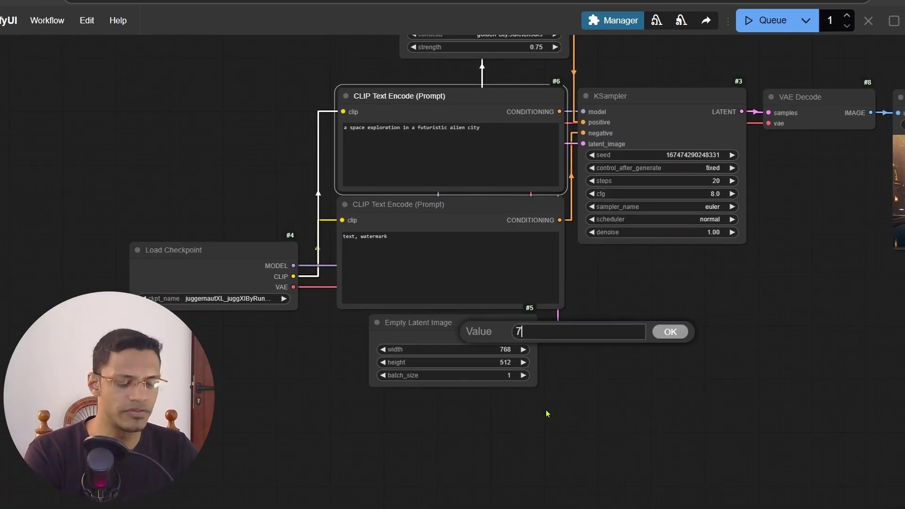
key("Return")
Step: Bypass the Apply ConDelta node and generate a comparison image without the delta
left_click_drag(766, 353, 622, 507)
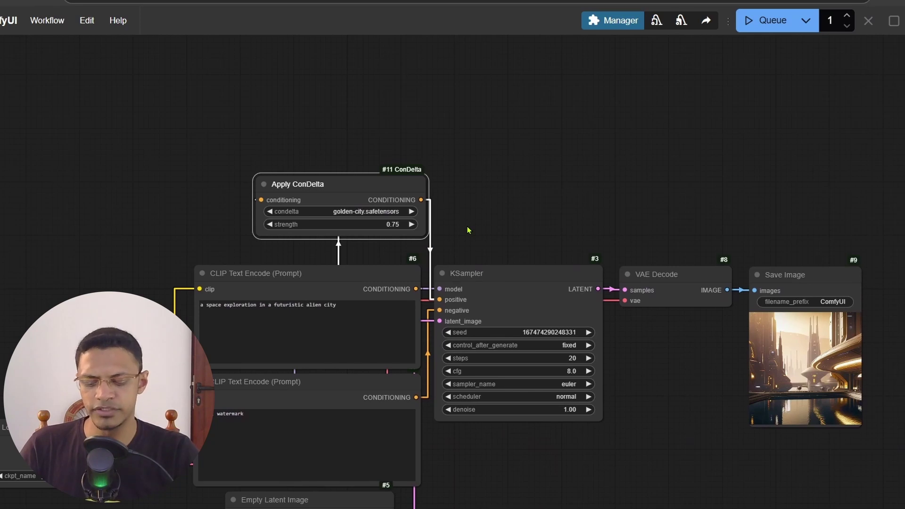
key("ctrl+b")
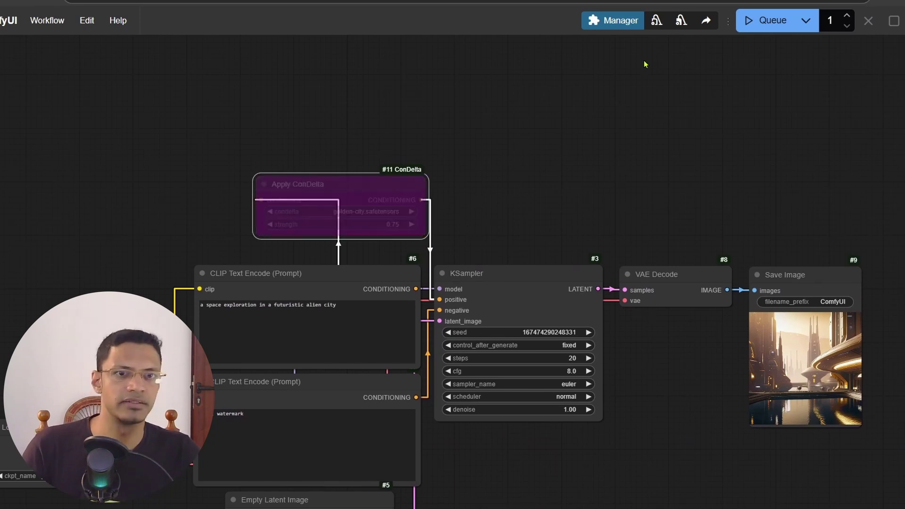
left_click(766, 21)
left_click_drag(678, 507, 565, 467)
left_click_drag(615, 451, 540, 440)
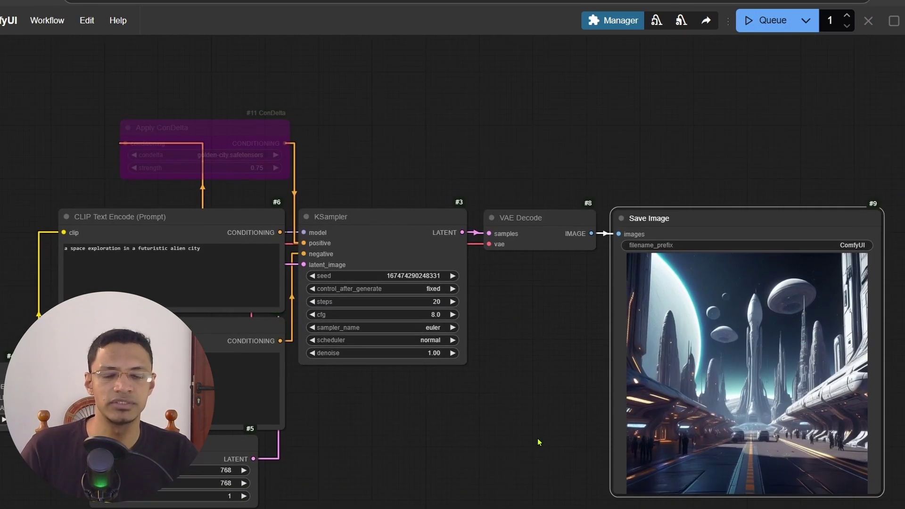
Step: Re-enable the Apply ConDelta node and generate the image again with the golden-city delta
left_click(235, 128)
key("ctrl+b")
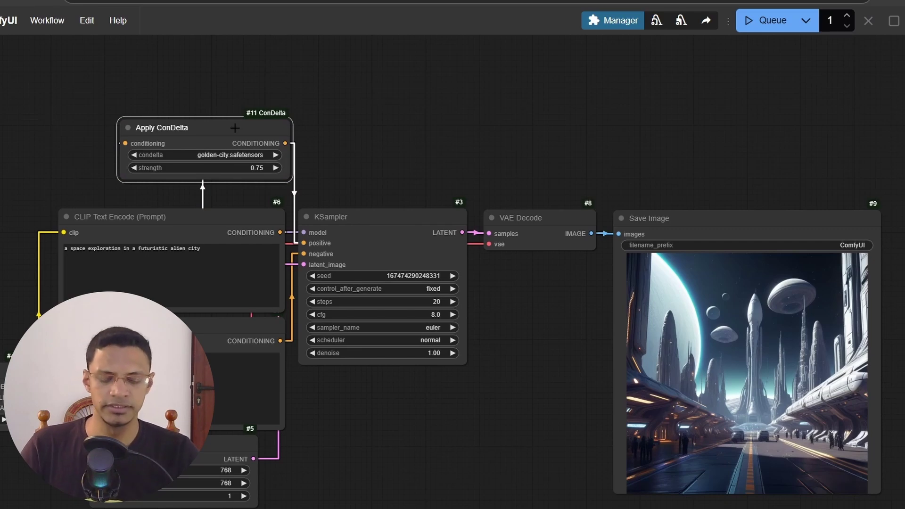
key("ctrl+Return")
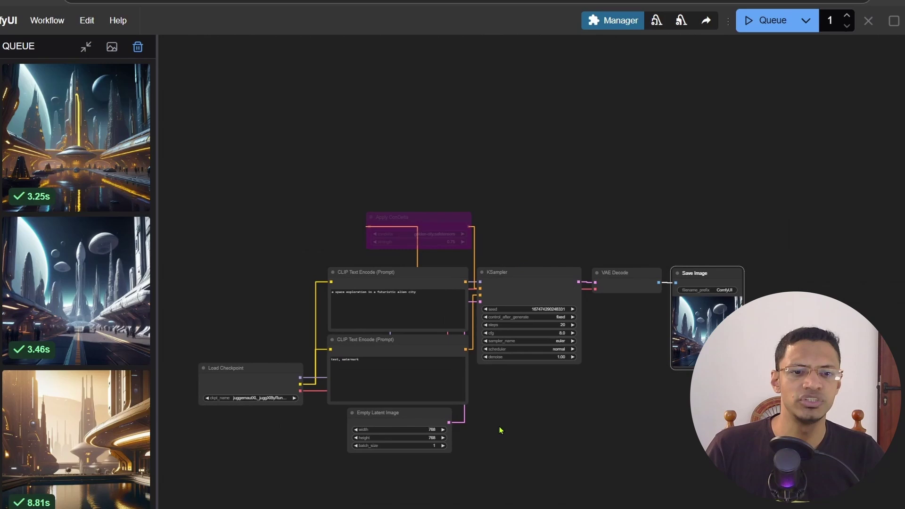
Step: Find the plain purple image in the queue history, view it enlarged, and close the queue
left_click_drag(499, 428, 636, 278)
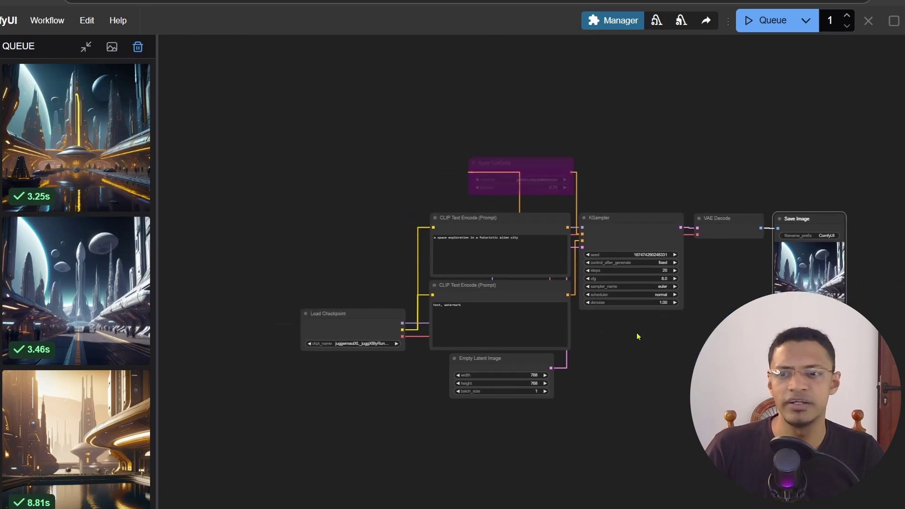
scroll(76, 283, "down", 5)
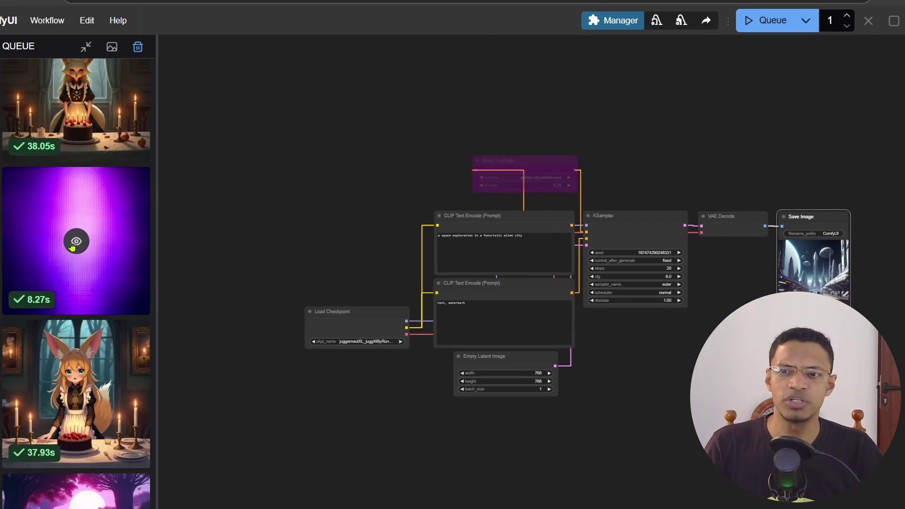
left_click(74, 240)
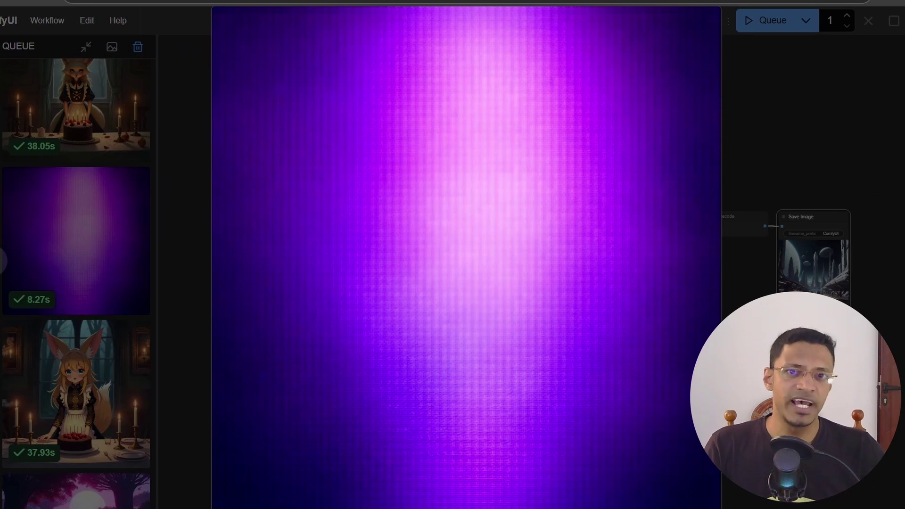
left_click(840, 155)
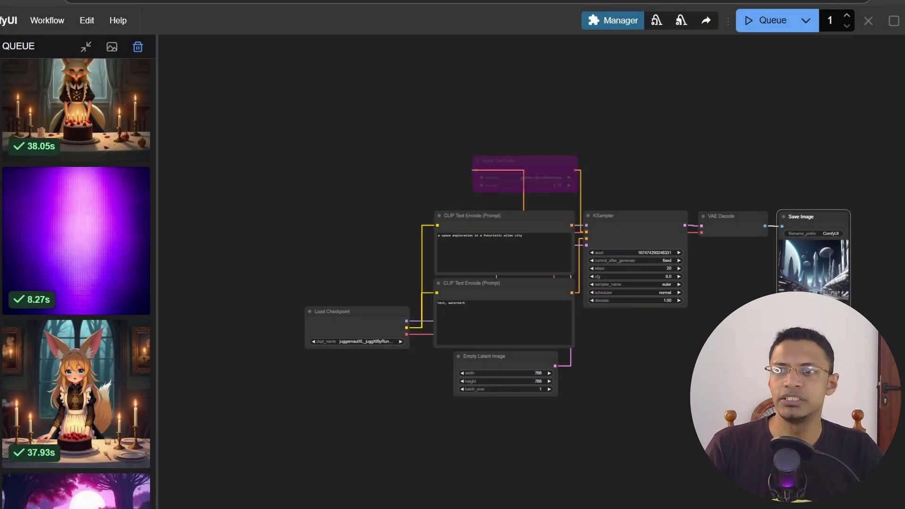
key("q")
Step: Remove the bypass from the Apply ConDelta node and set its strength to 2.25
scroll(550, 170, "up", 10)
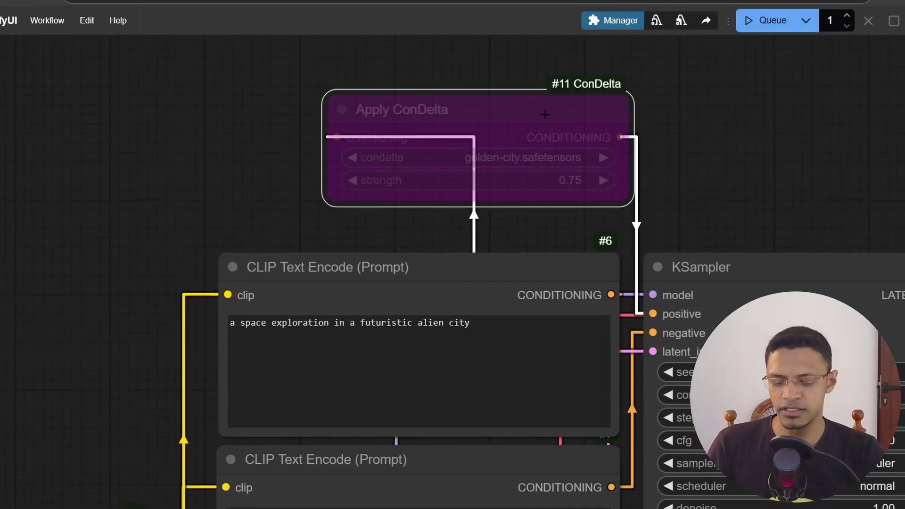
key("ctrl+b")
left_click(568, 180)
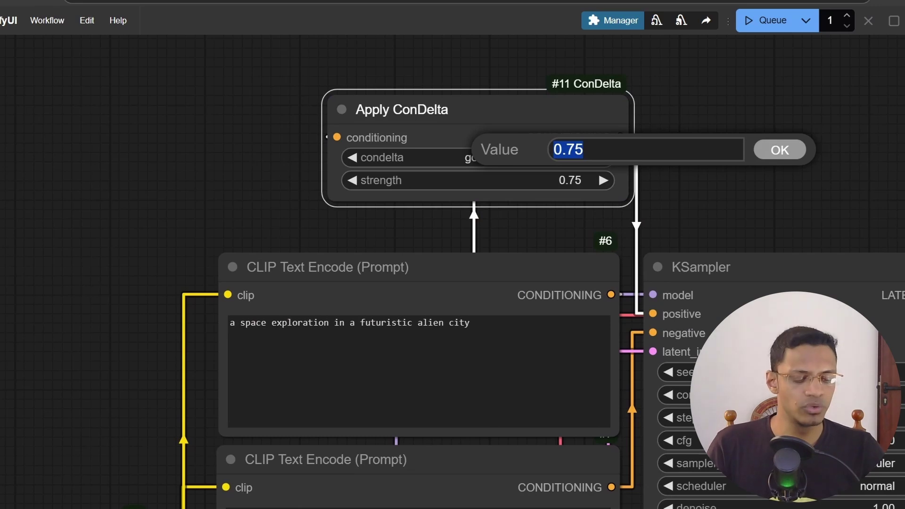
type("2.0")
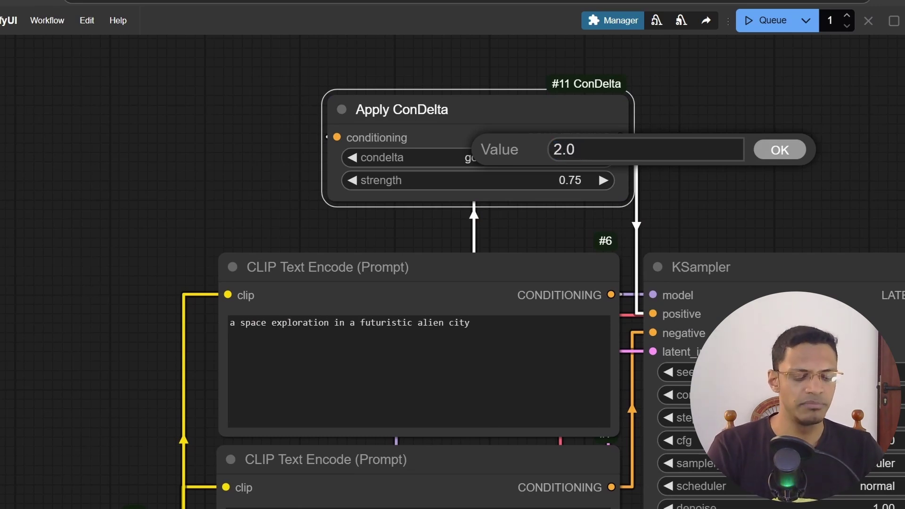
key("BackSpace")
type("25")
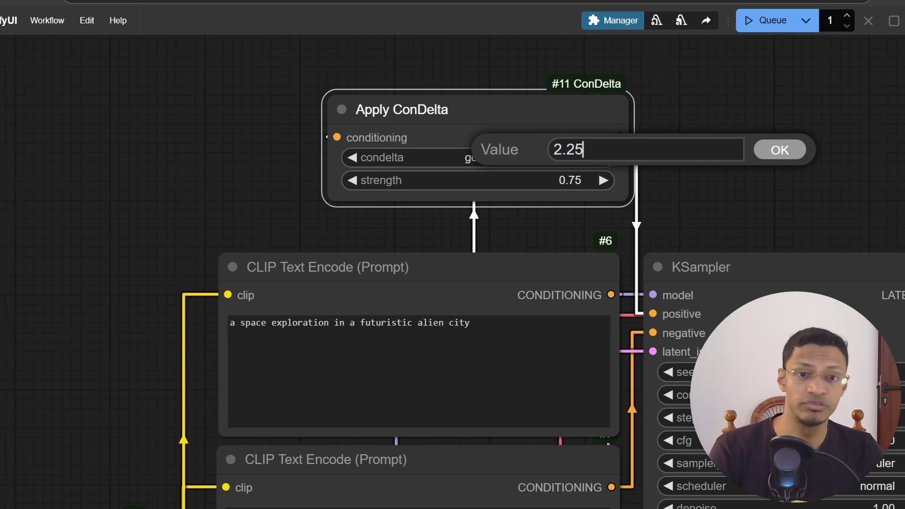
key("Return")
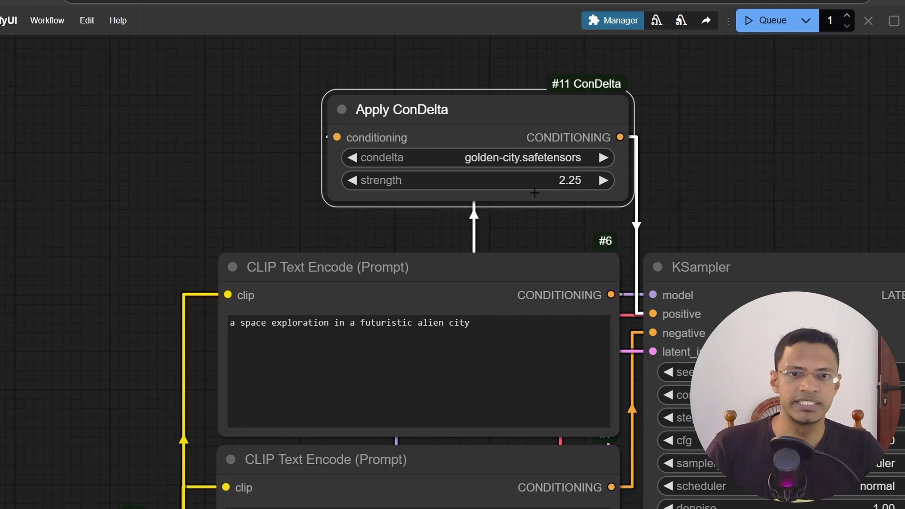
Step: Try the Apply ConDelta node's strength at 1.25 and at 1.5
left_click(561, 181)
type("1.25")
key("Return")
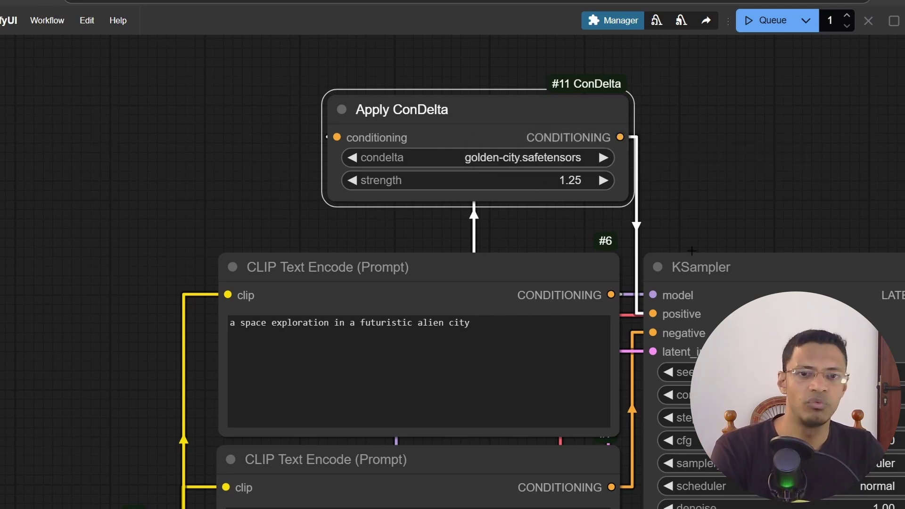
left_click(574, 182)
type("1.5")
key("Return")
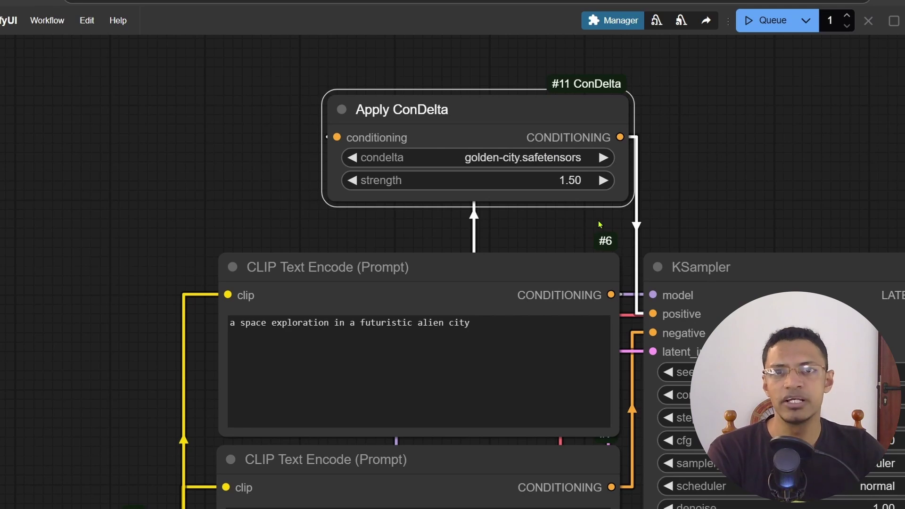
Step: Set the Apply ConDelta node's strength to the negative value -1.00
left_click(570, 180)
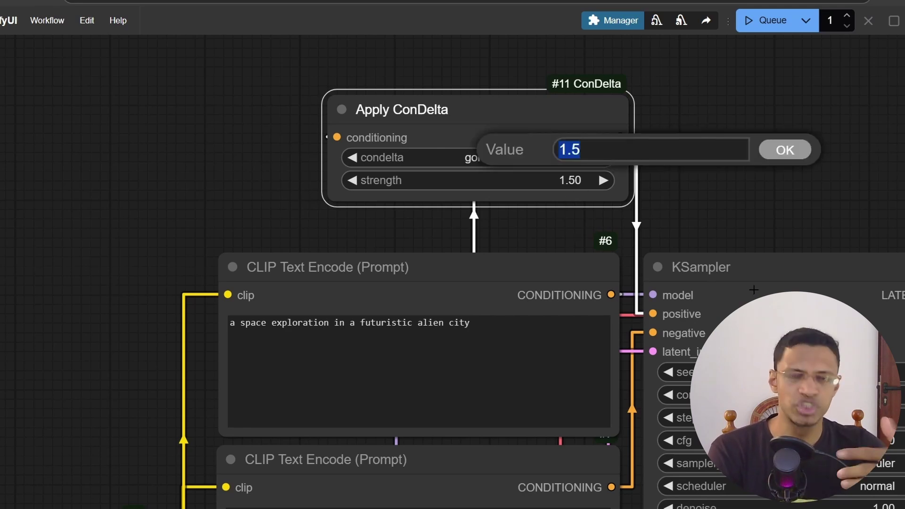
type("-1")
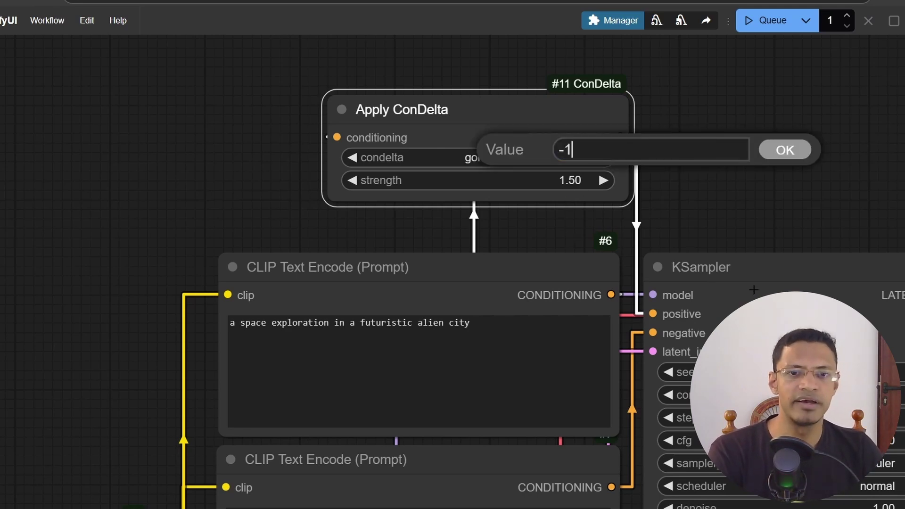
type(".00")
key("Return")
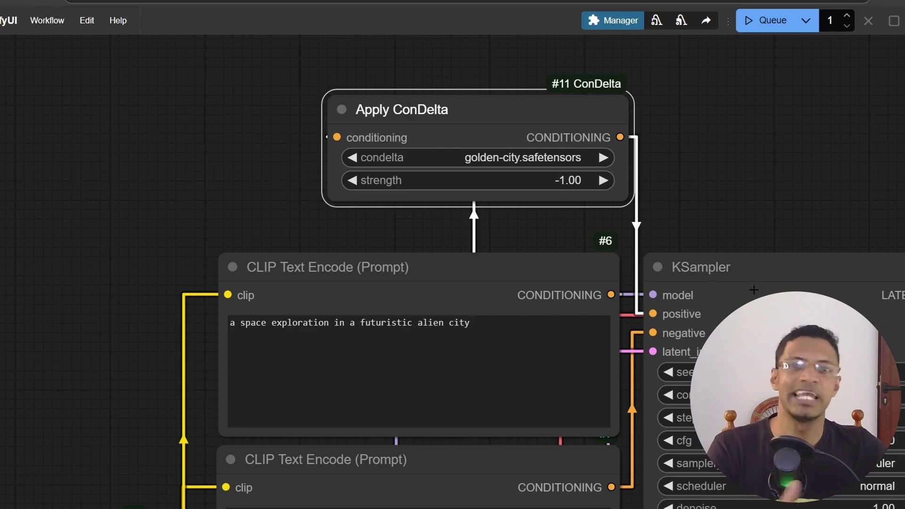